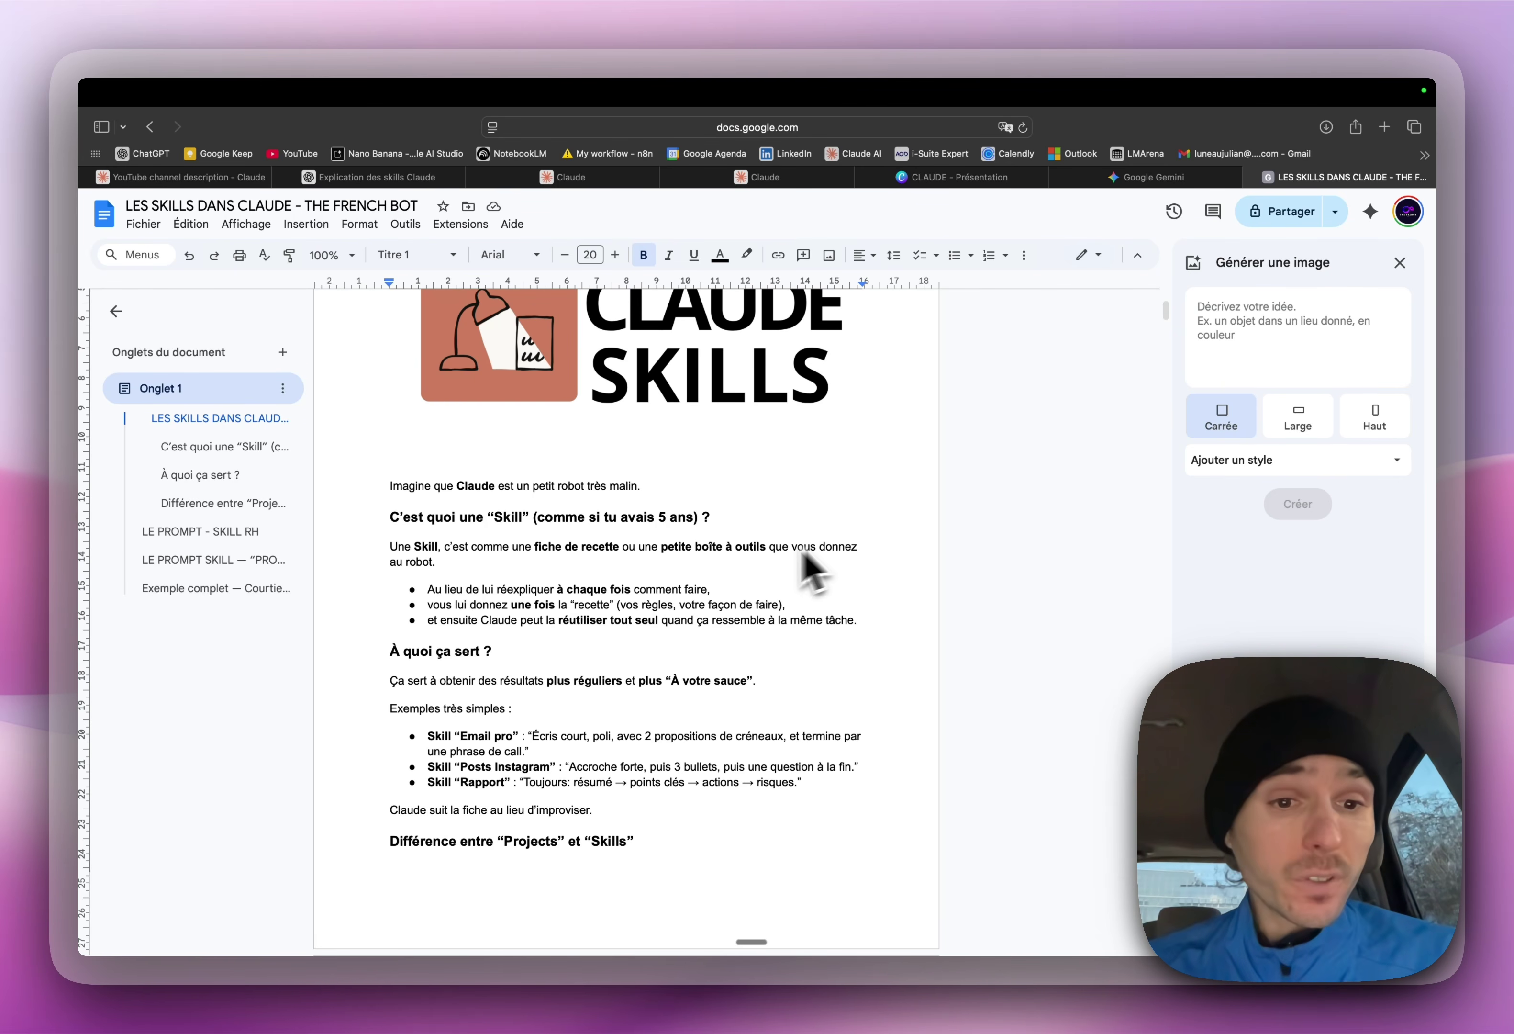
Step: Switch from the skills document to Claude and begin a quote request with DEVIS followed by the client's first name
{"action": "scroll", "coordinate": [689, 618], "scroll_direction": "down", "scroll_amount": 1}
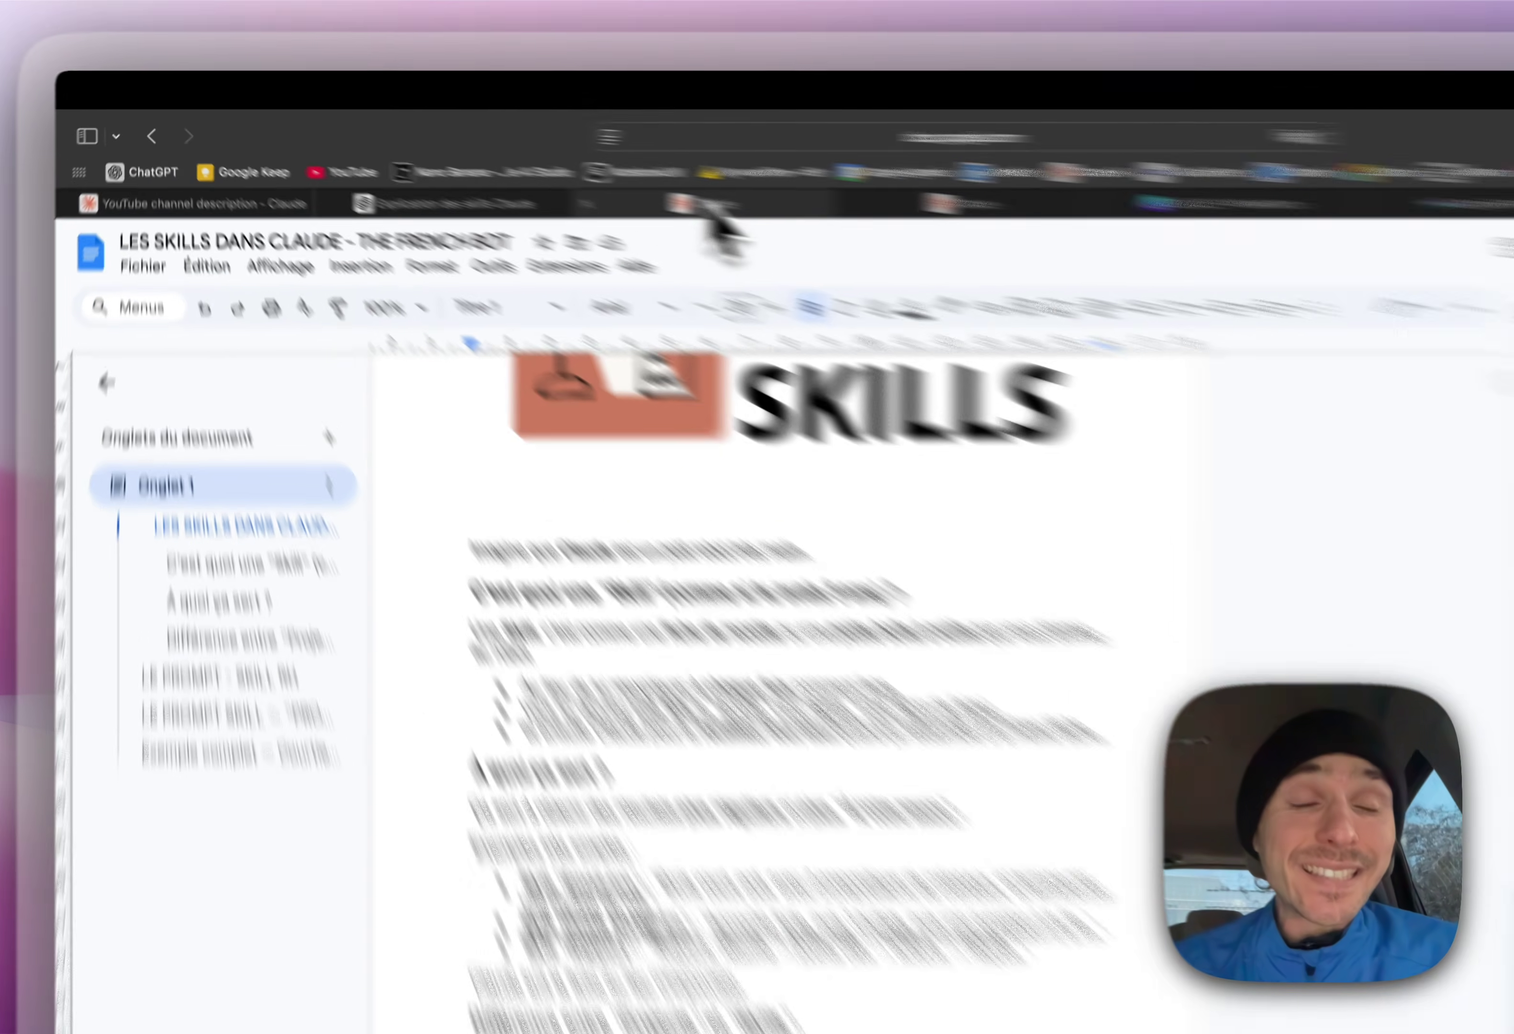
{"action": "left_click", "coordinate": [571, 185]}
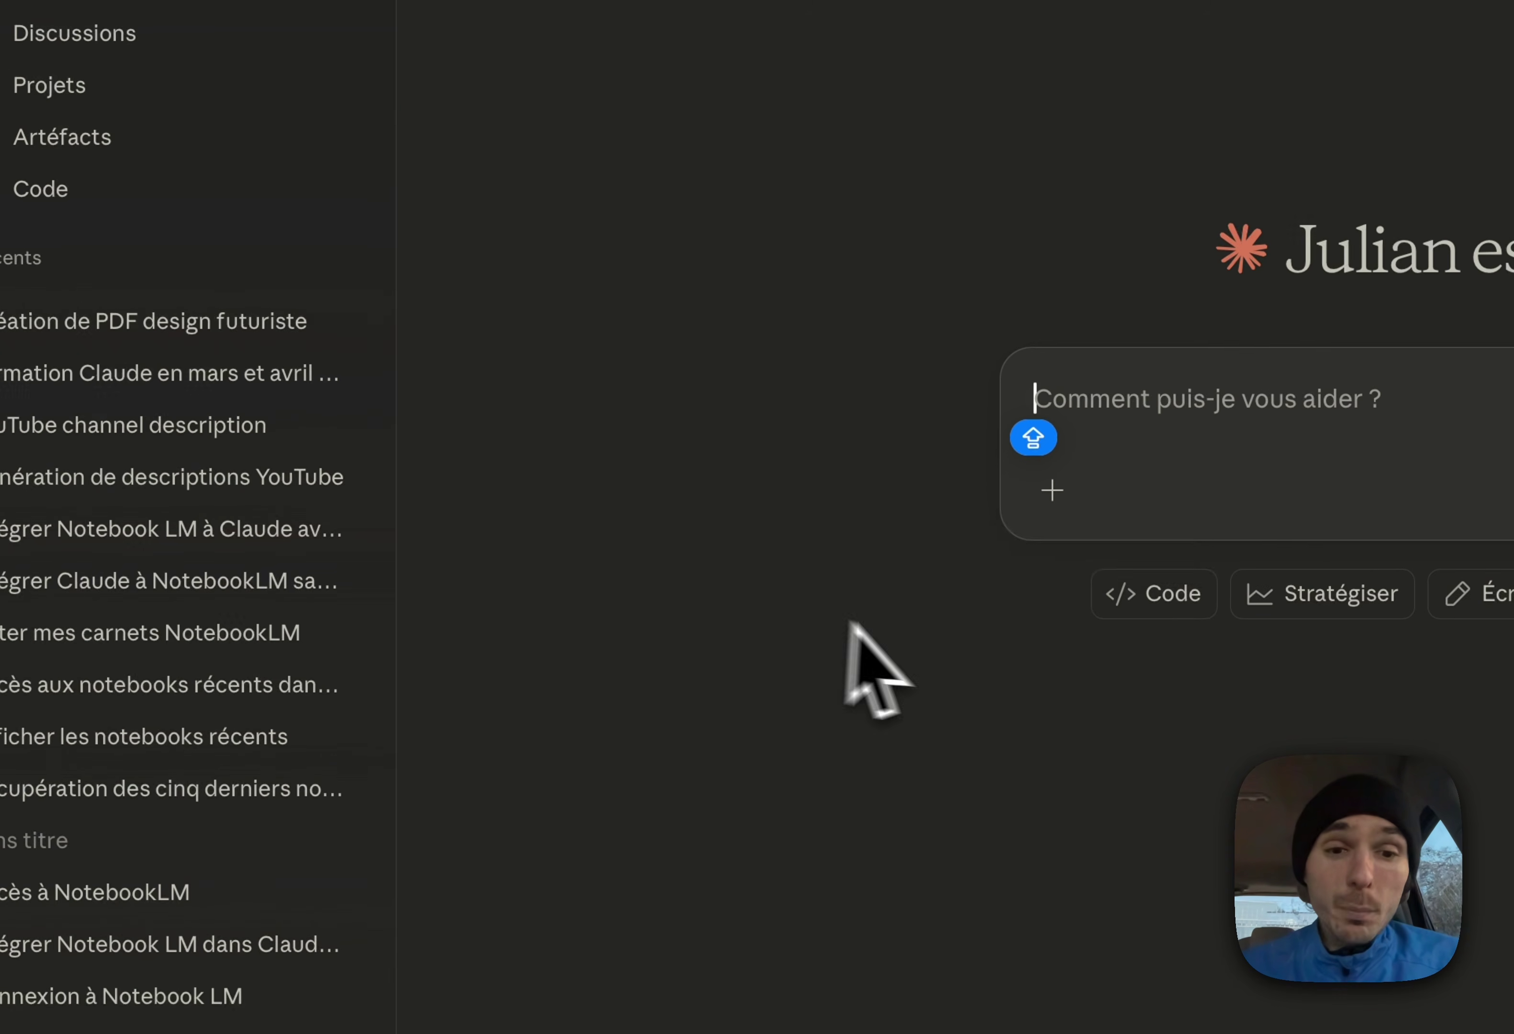
{"action": "type", "text": "DEV"}
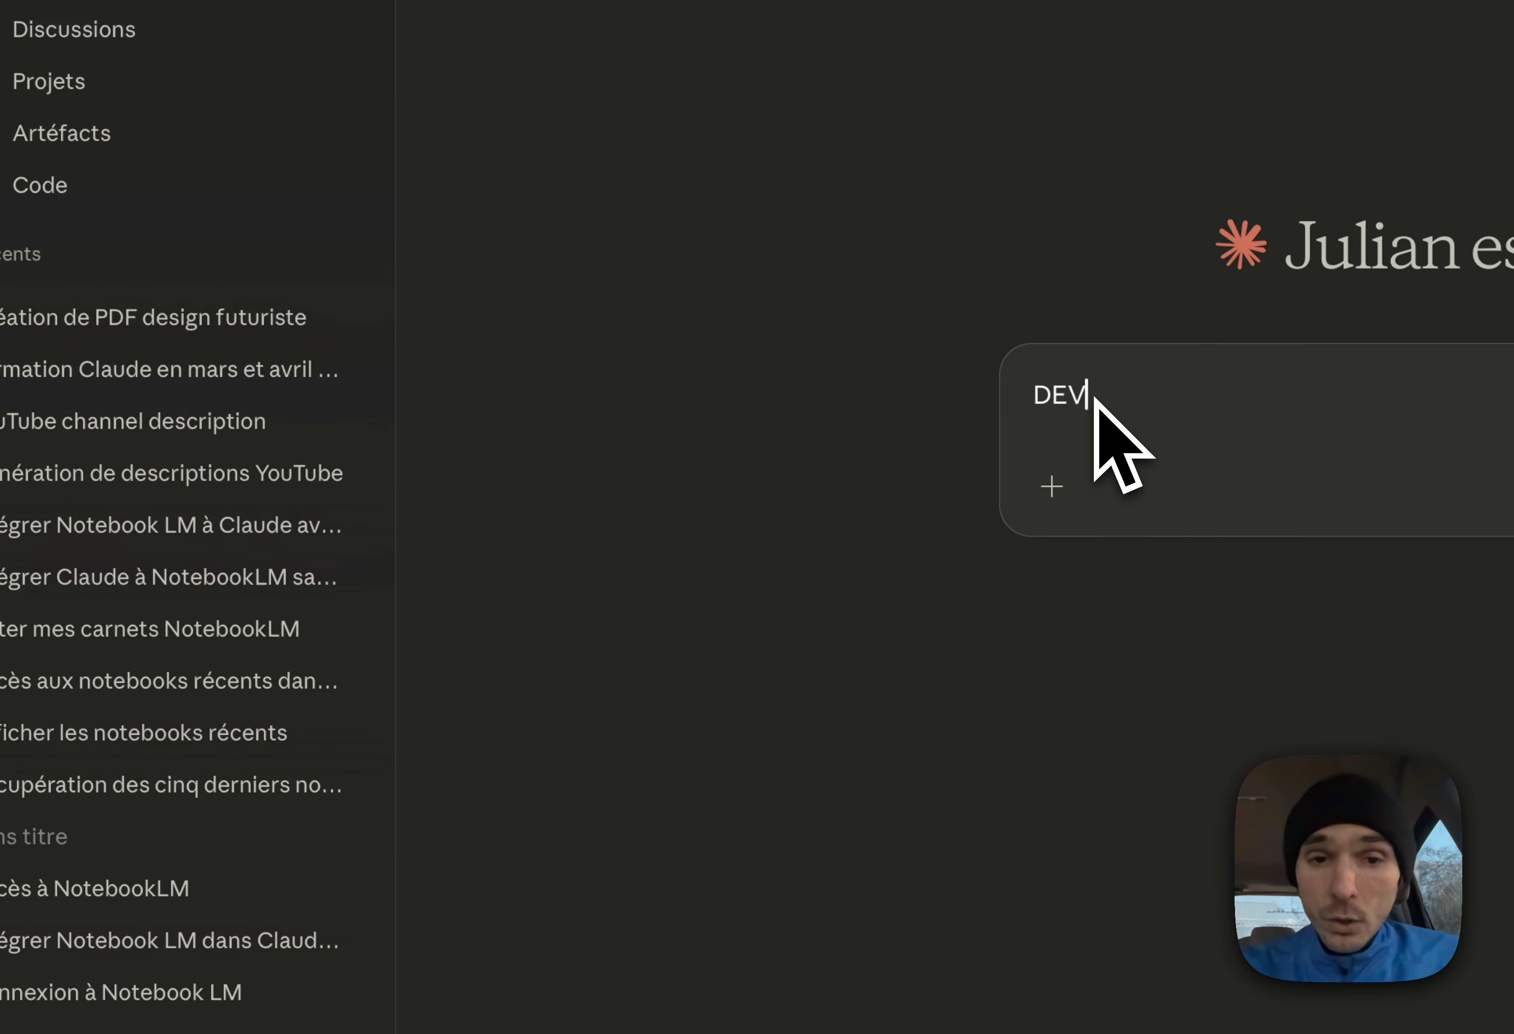
{"action": "type", "text": "IS"}
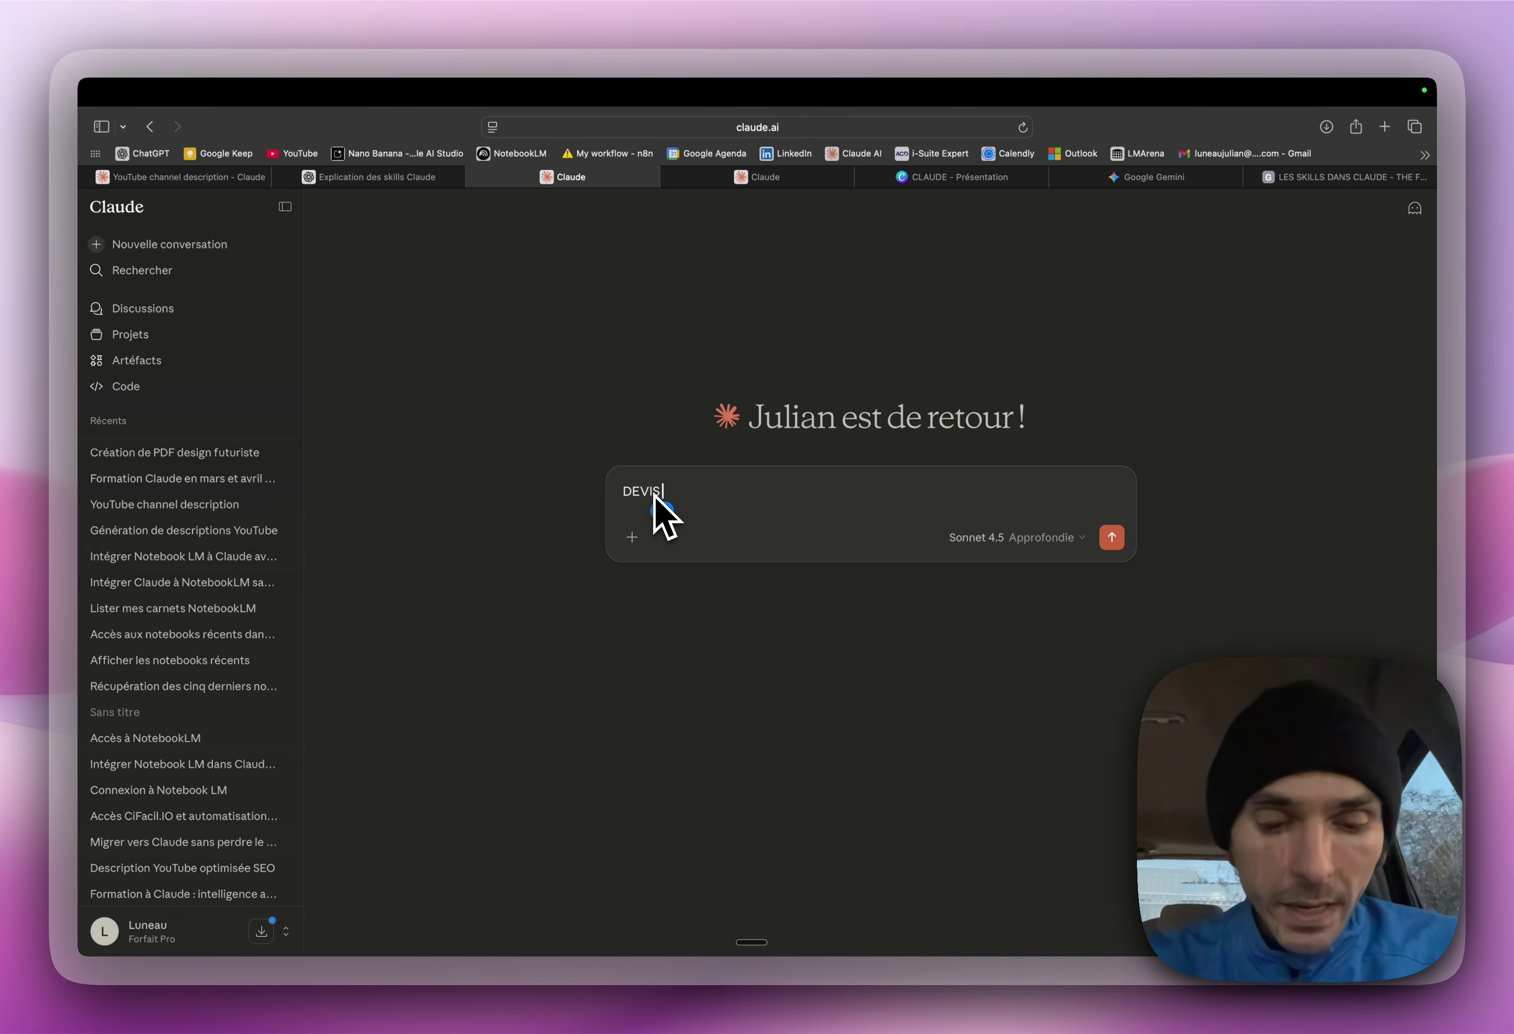
{"action": "type", "text": " TE"}
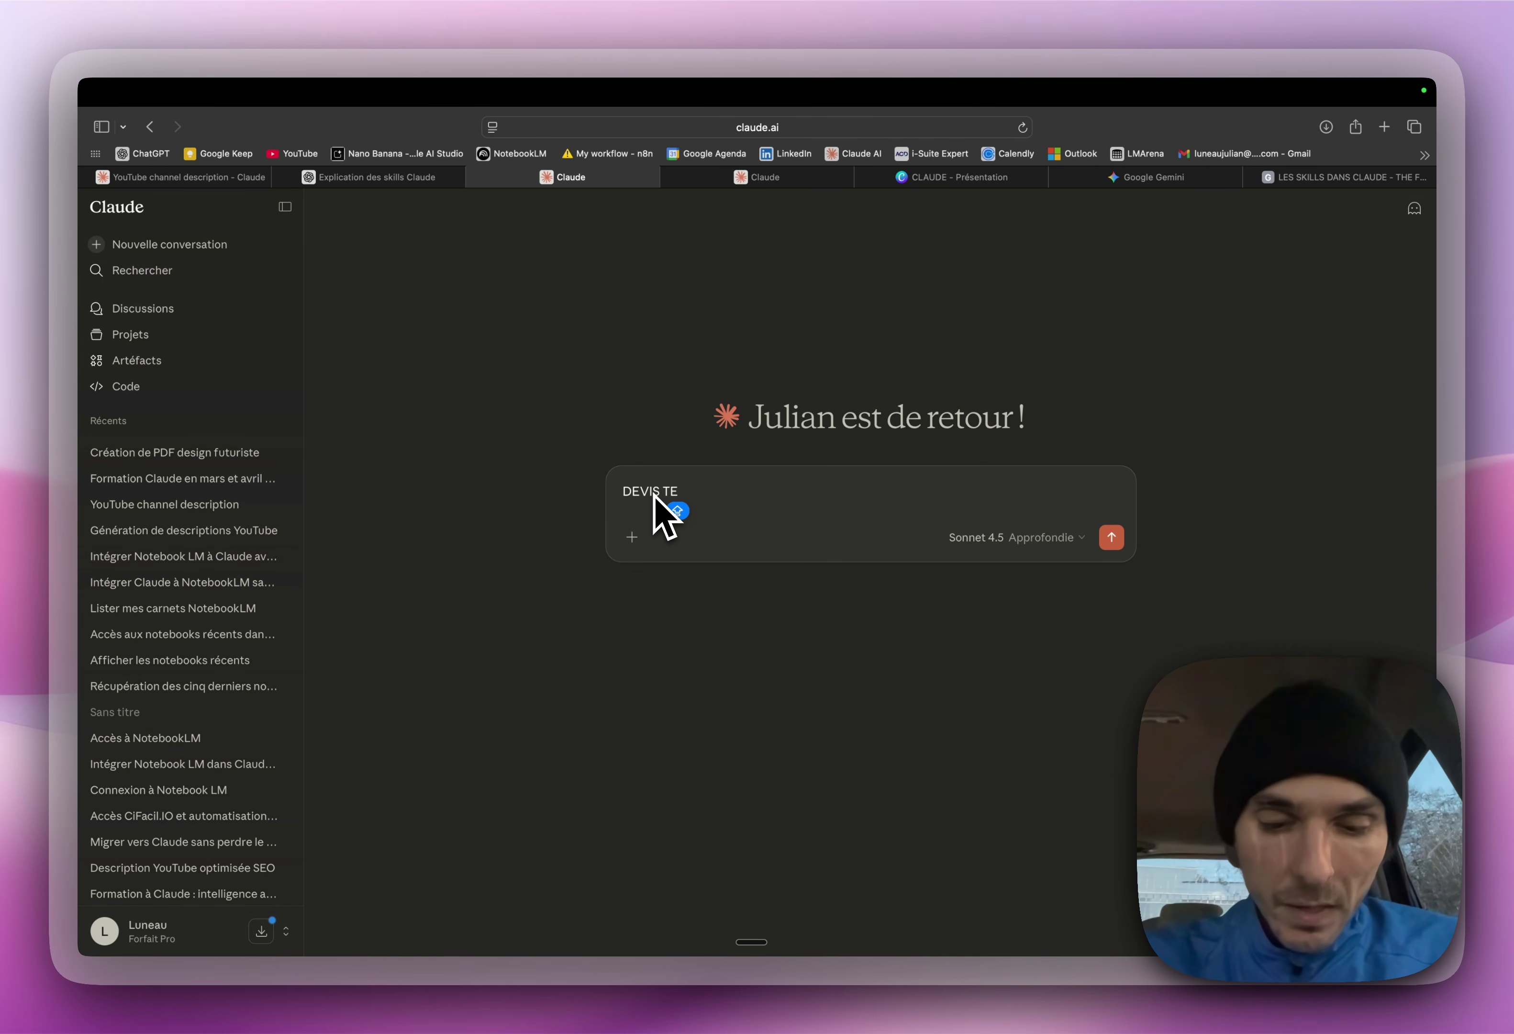
{"action": "type", "text": "OPHILE"}
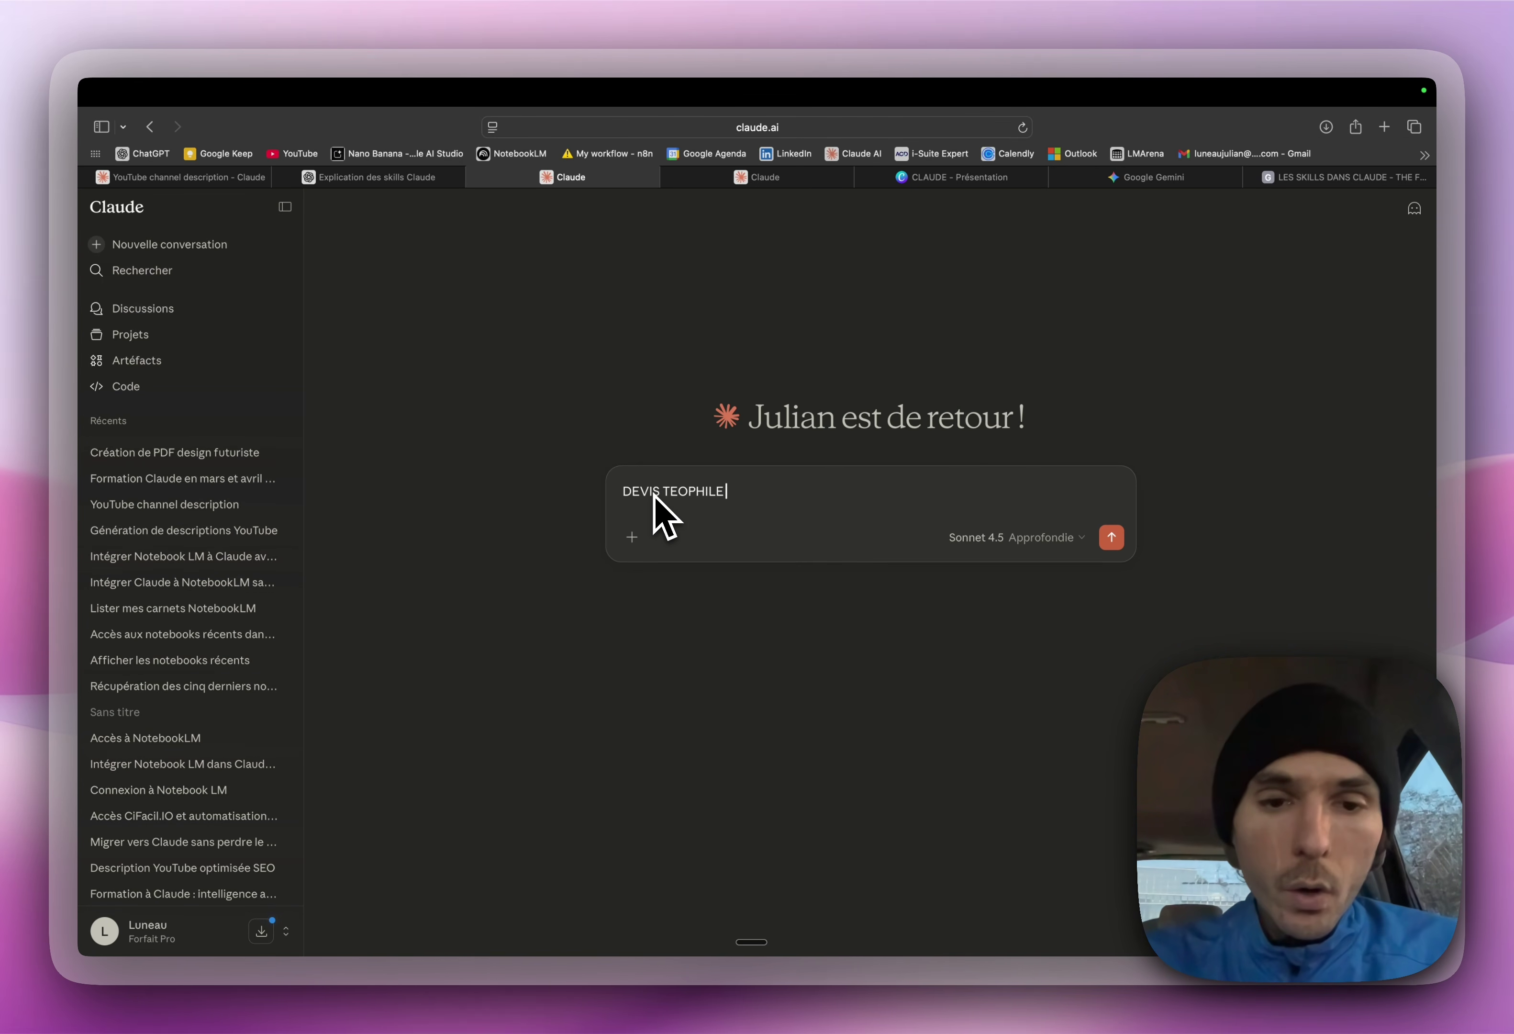
{"action": "key", "text": "Caps_Lock"}
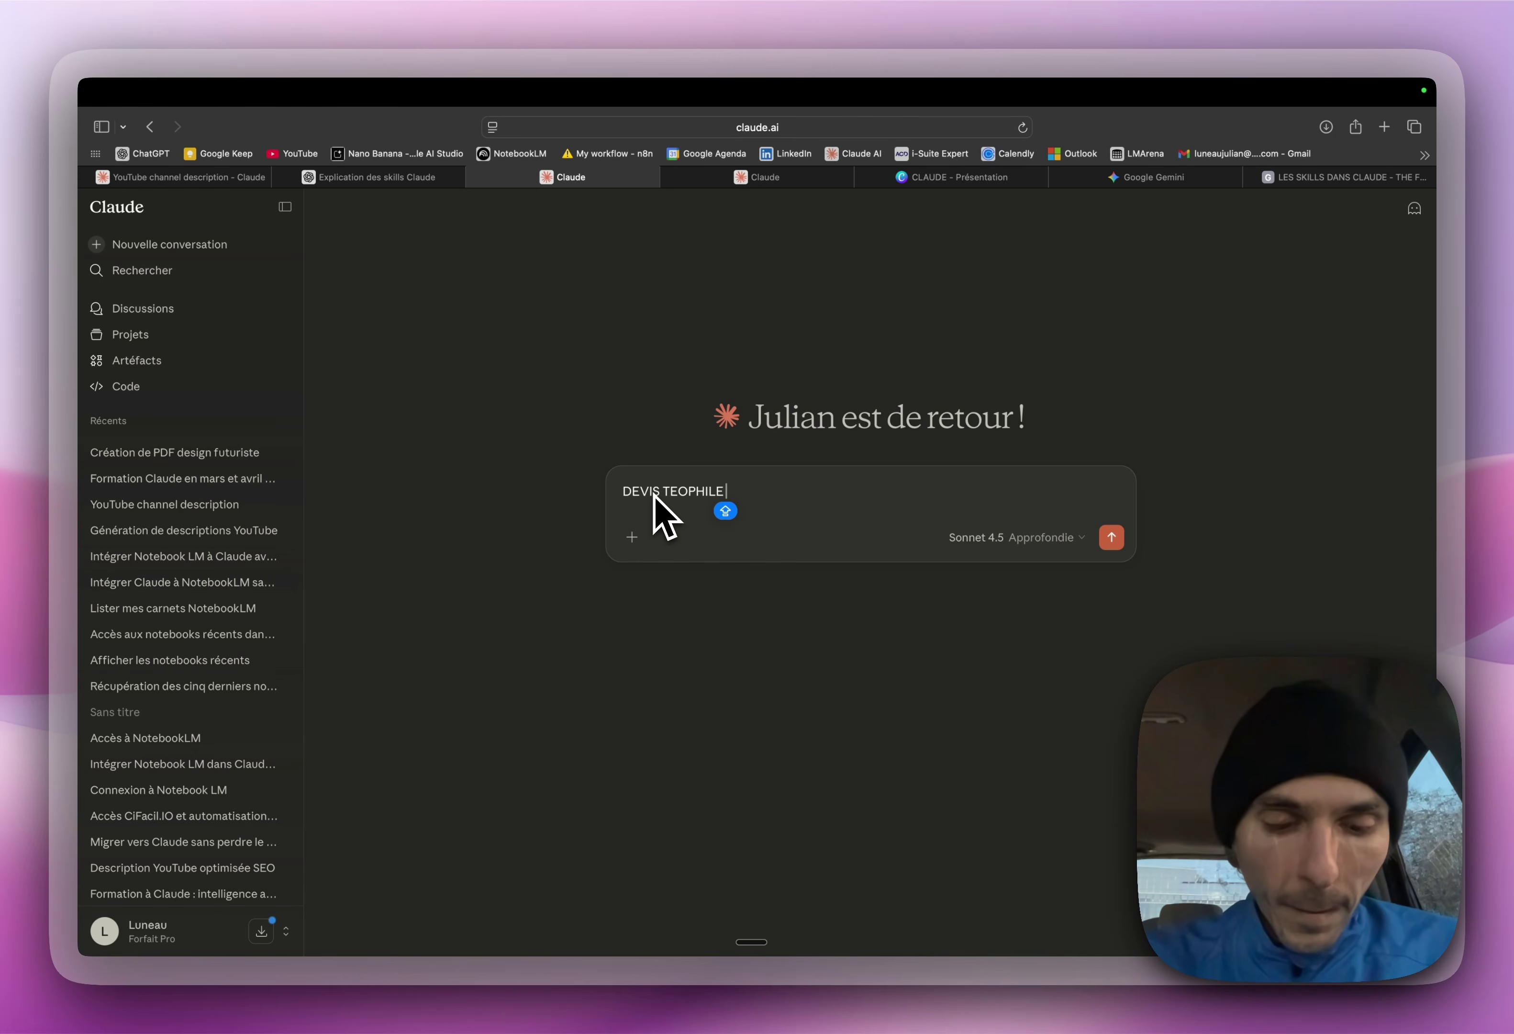
{"action": "type", "text": "B"}
{"action": "key", "text": "BackSpace"}
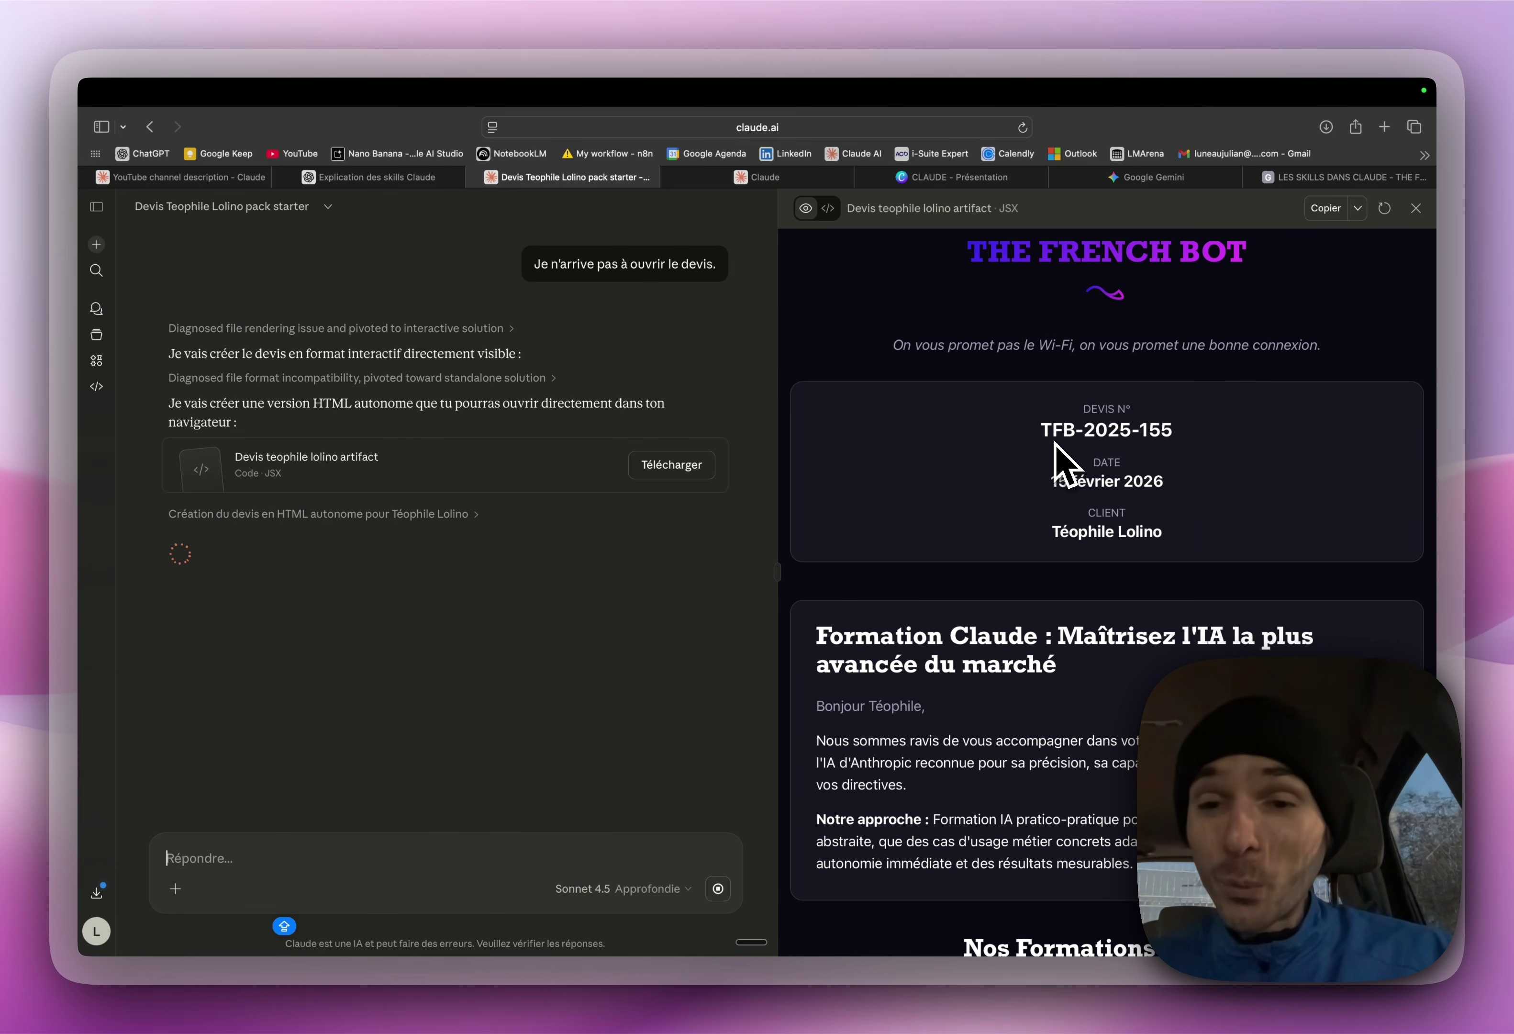
Step: Read the generated quote from its heading to the Pack Starter offer and widen the artifact preview
{"action": "scroll", "coordinate": [1065, 465], "scroll_direction": "down", "scroll_amount": 5}
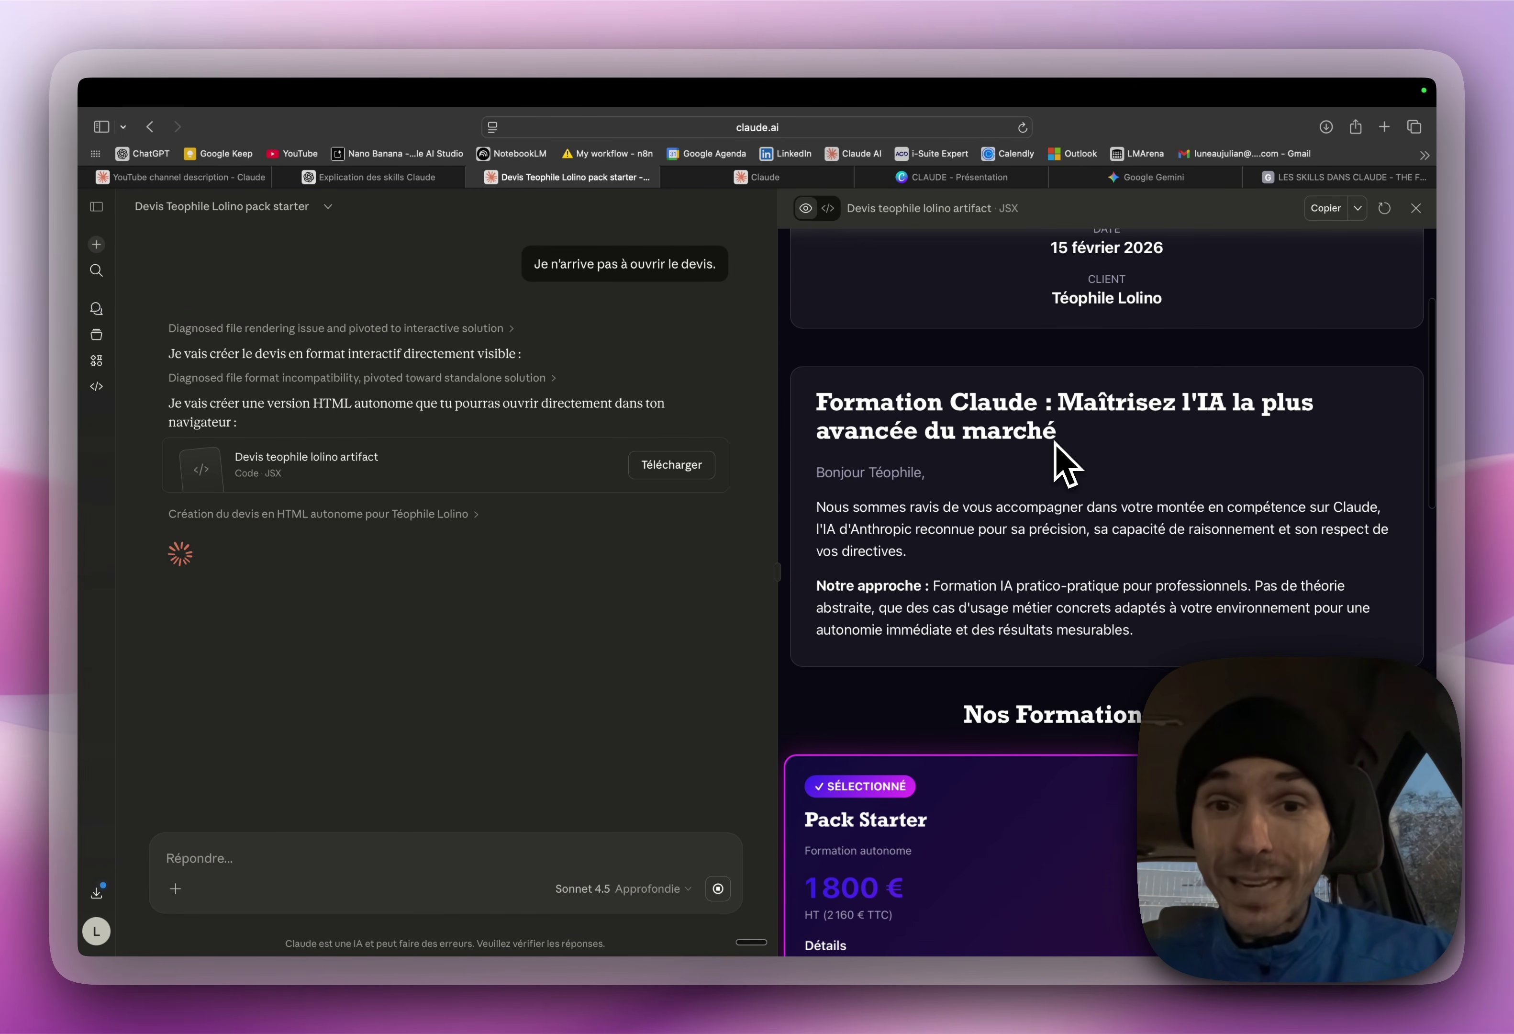
{"action": "scroll", "coordinate": [1065, 465], "scroll_direction": "down", "scroll_amount": 2}
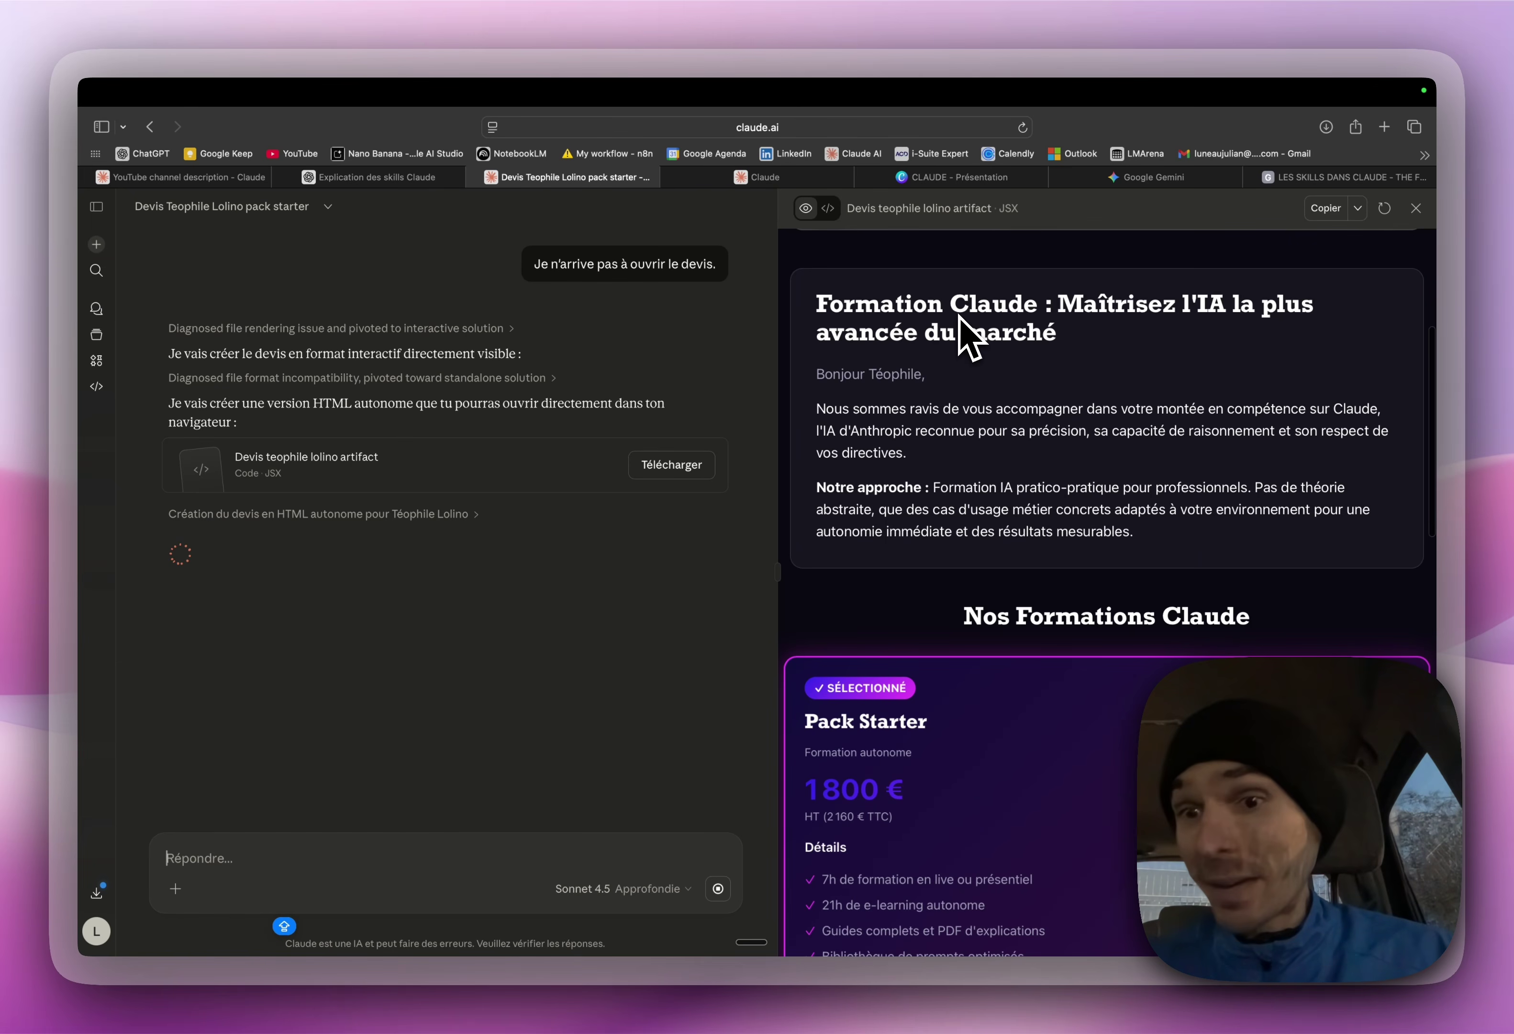
{"action": "scroll", "coordinate": [969, 336], "scroll_direction": "down", "scroll_amount": 8}
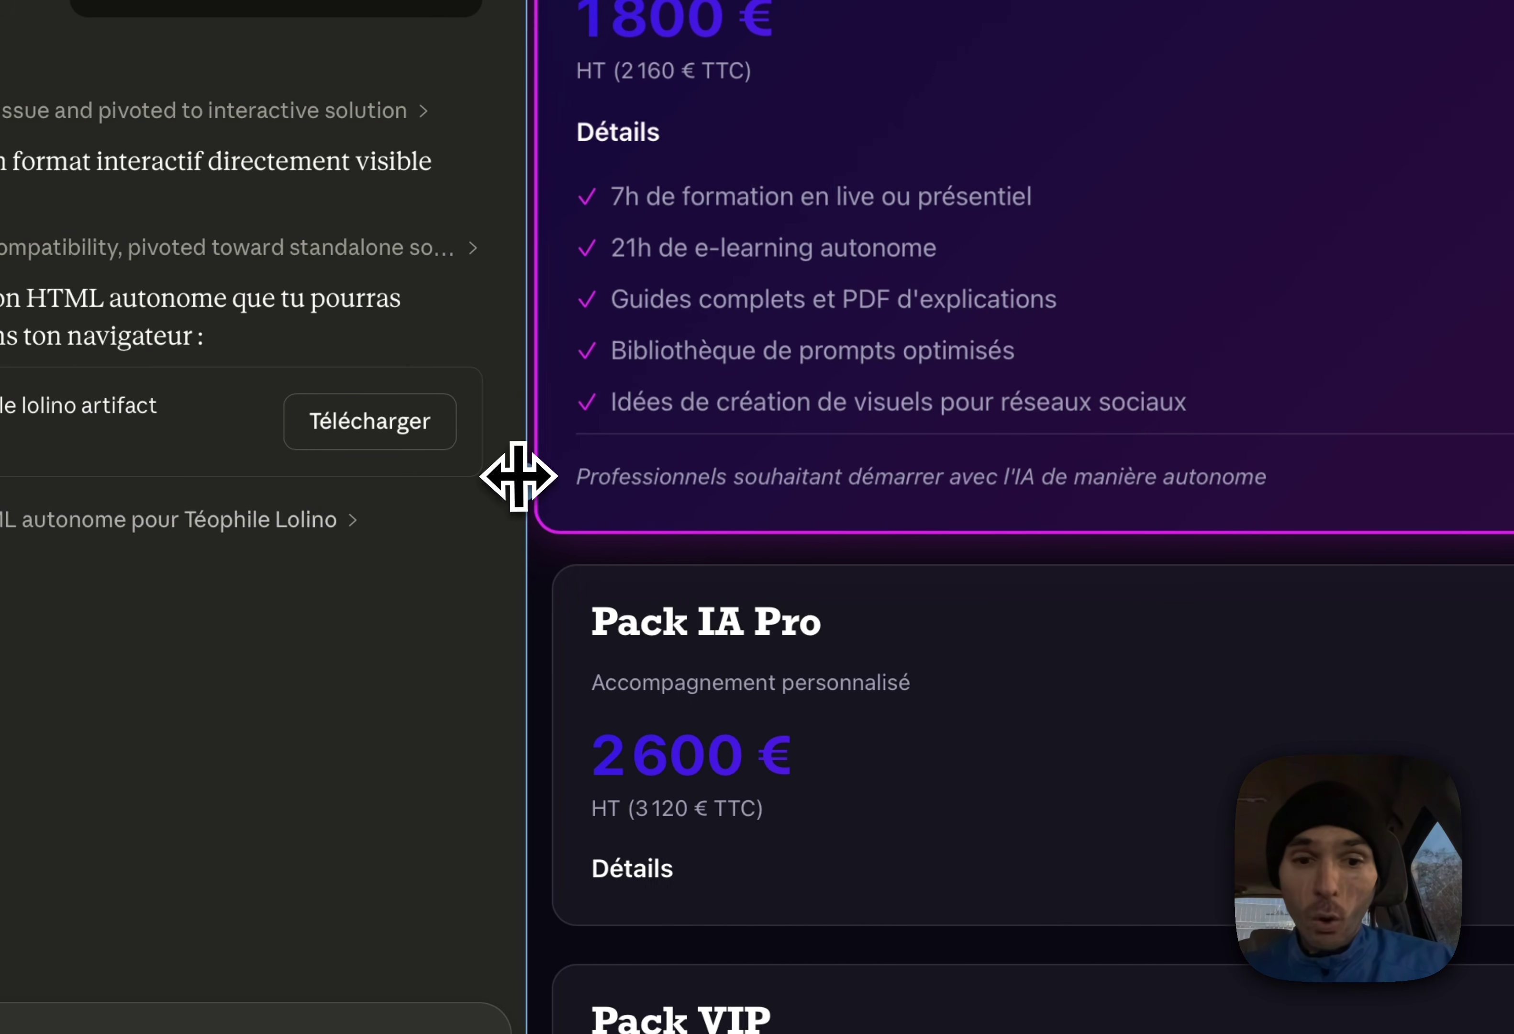
{"action": "left_click_drag", "start_coordinate": [518, 476], "coordinate": [516, 477]}
Step: Expand the details of Pack IA Pro, Pack VIP and Pack Starter in turn, and review what each includes
{"action": "left_click", "coordinate": [925, 737]}
{"action": "scroll", "coordinate": [933, 738], "scroll_direction": "down", "scroll_amount": 10}
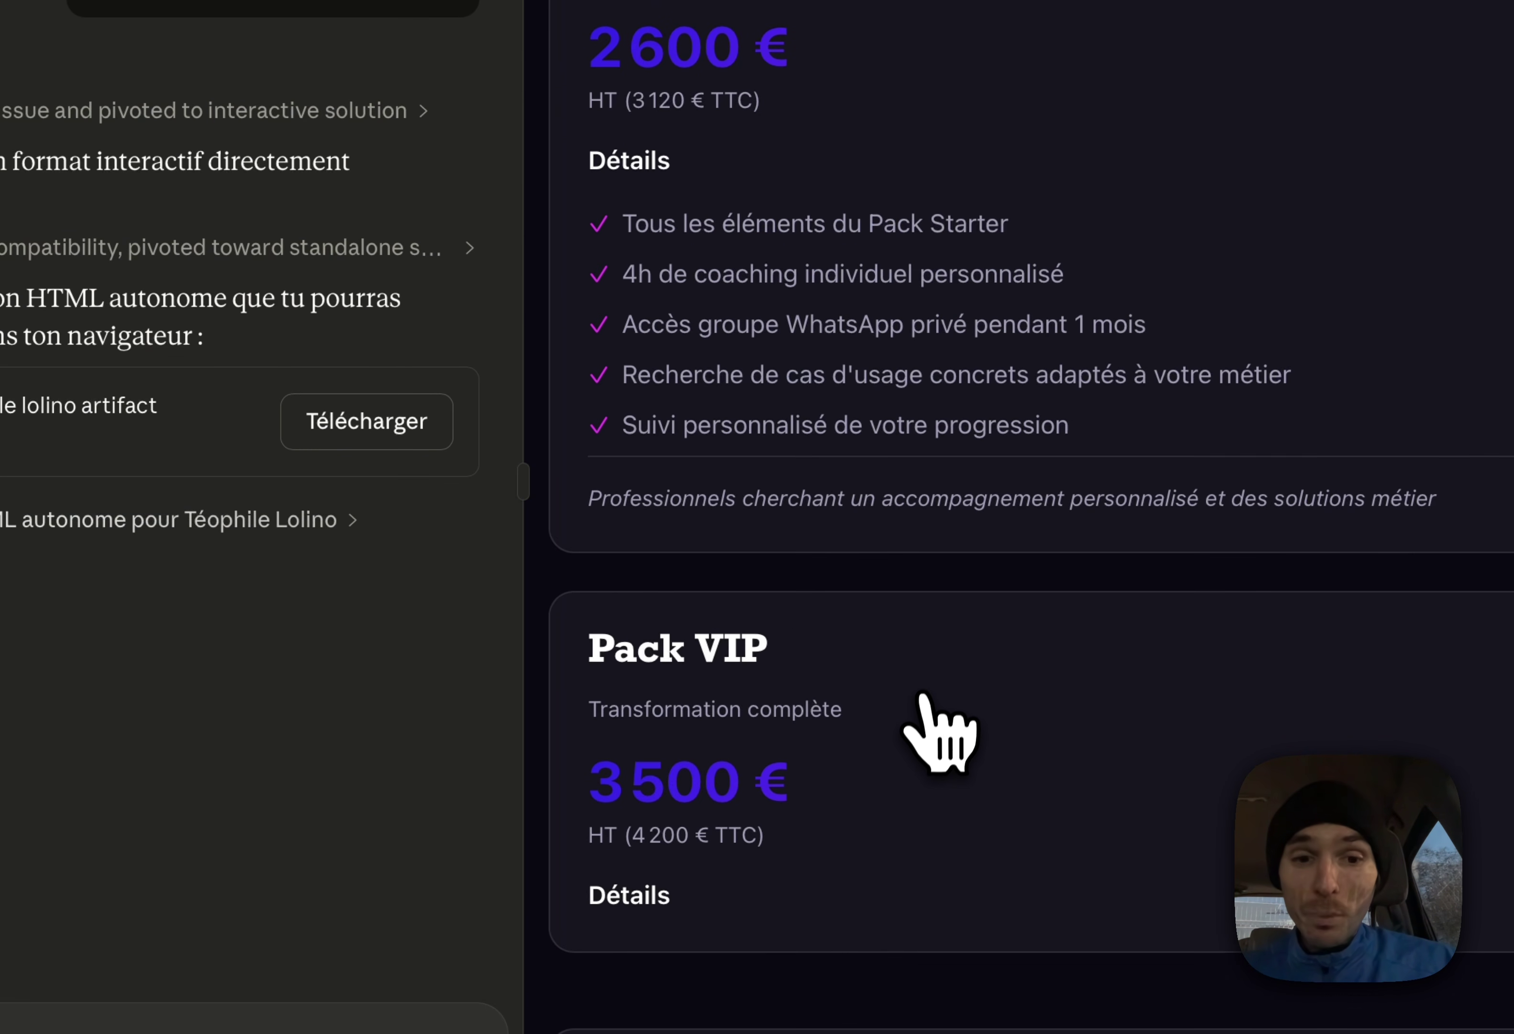
{"action": "left_click", "coordinate": [924, 696]}
{"action": "scroll", "coordinate": [923, 697], "scroll_direction": "down", "scroll_amount": 9}
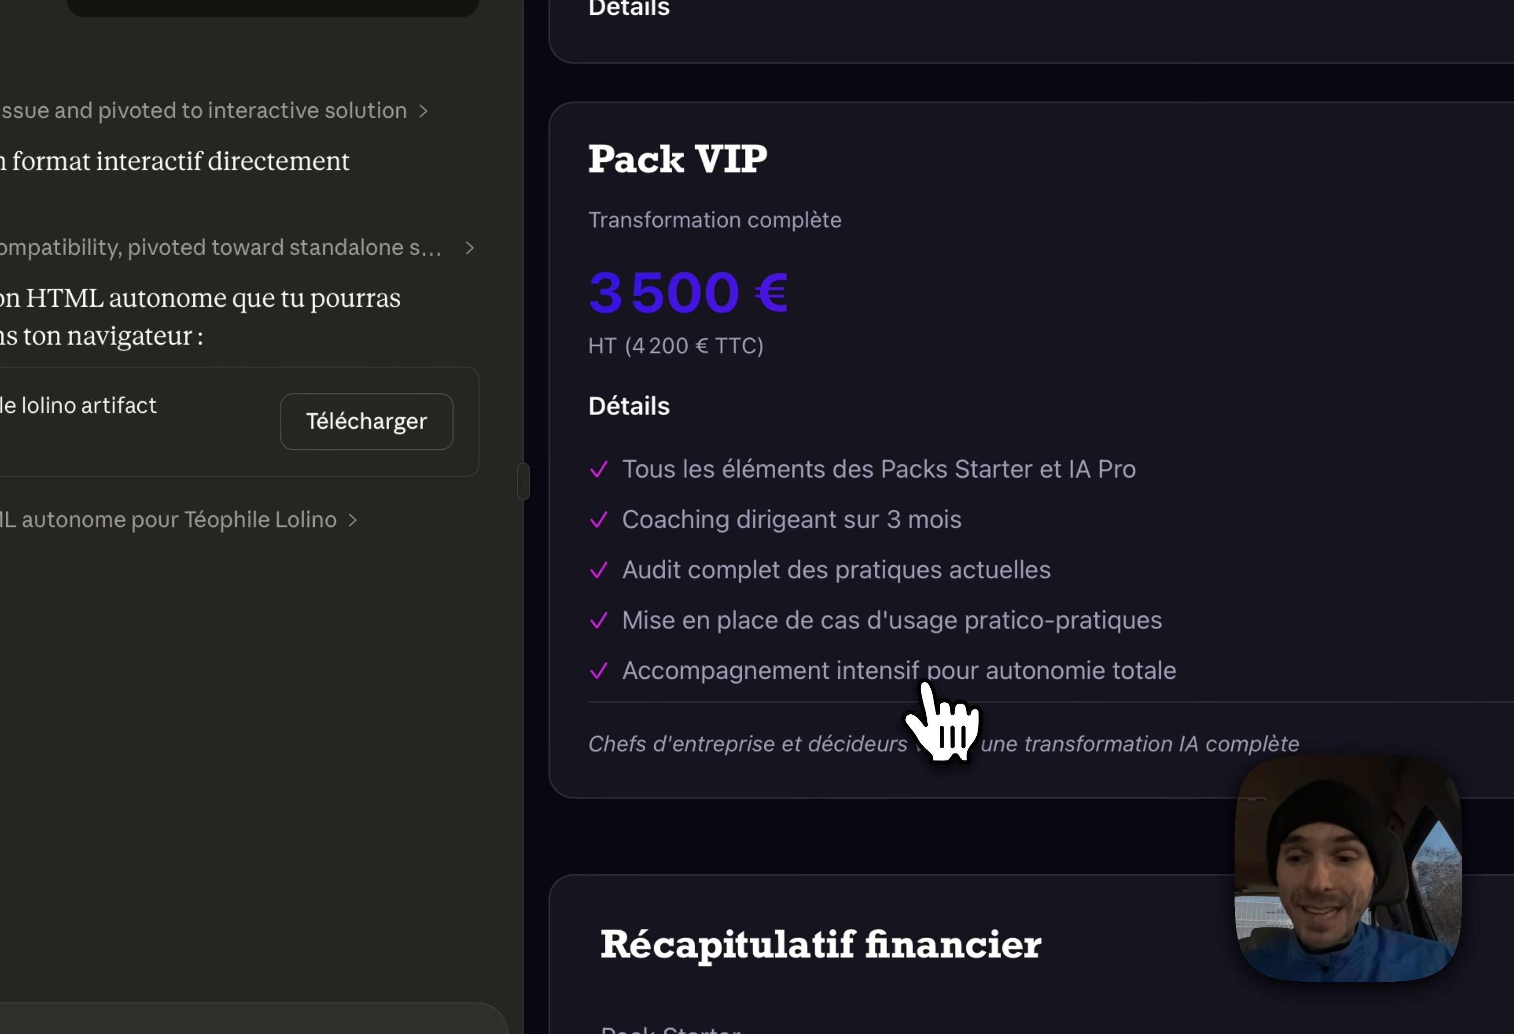
{"action": "scroll", "coordinate": [943, 722], "scroll_direction": "down", "scroll_amount": 3}
{"action": "scroll", "coordinate": [968, 514], "scroll_direction": "up", "scroll_amount": 14}
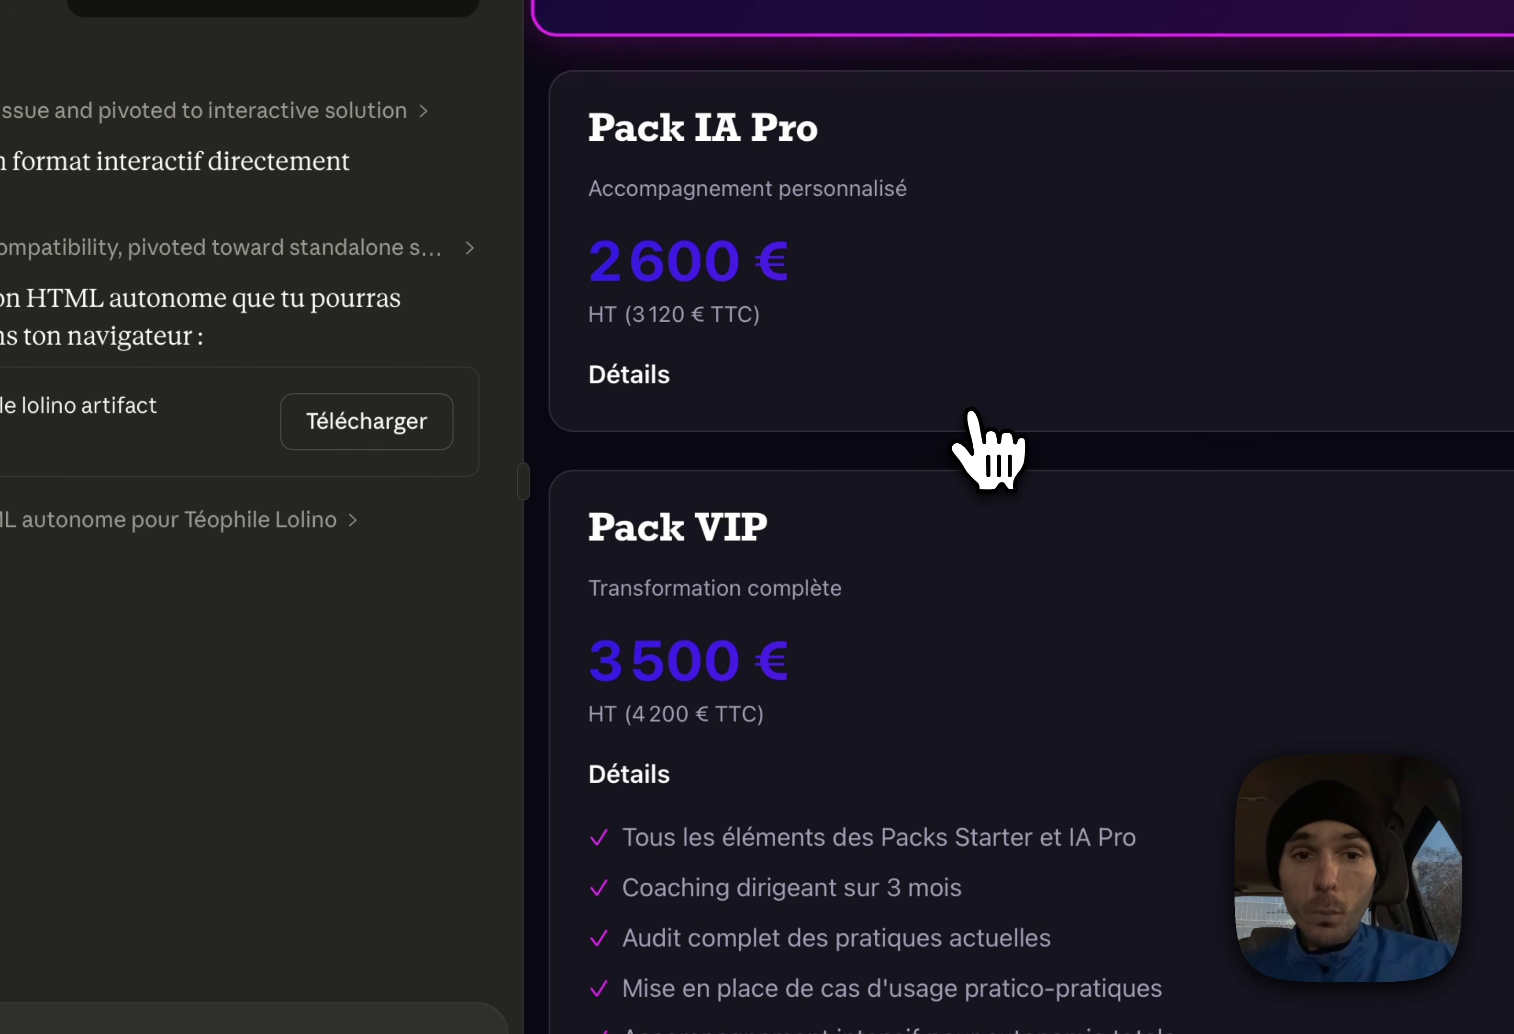
{"action": "left_click", "coordinate": [989, 317]}
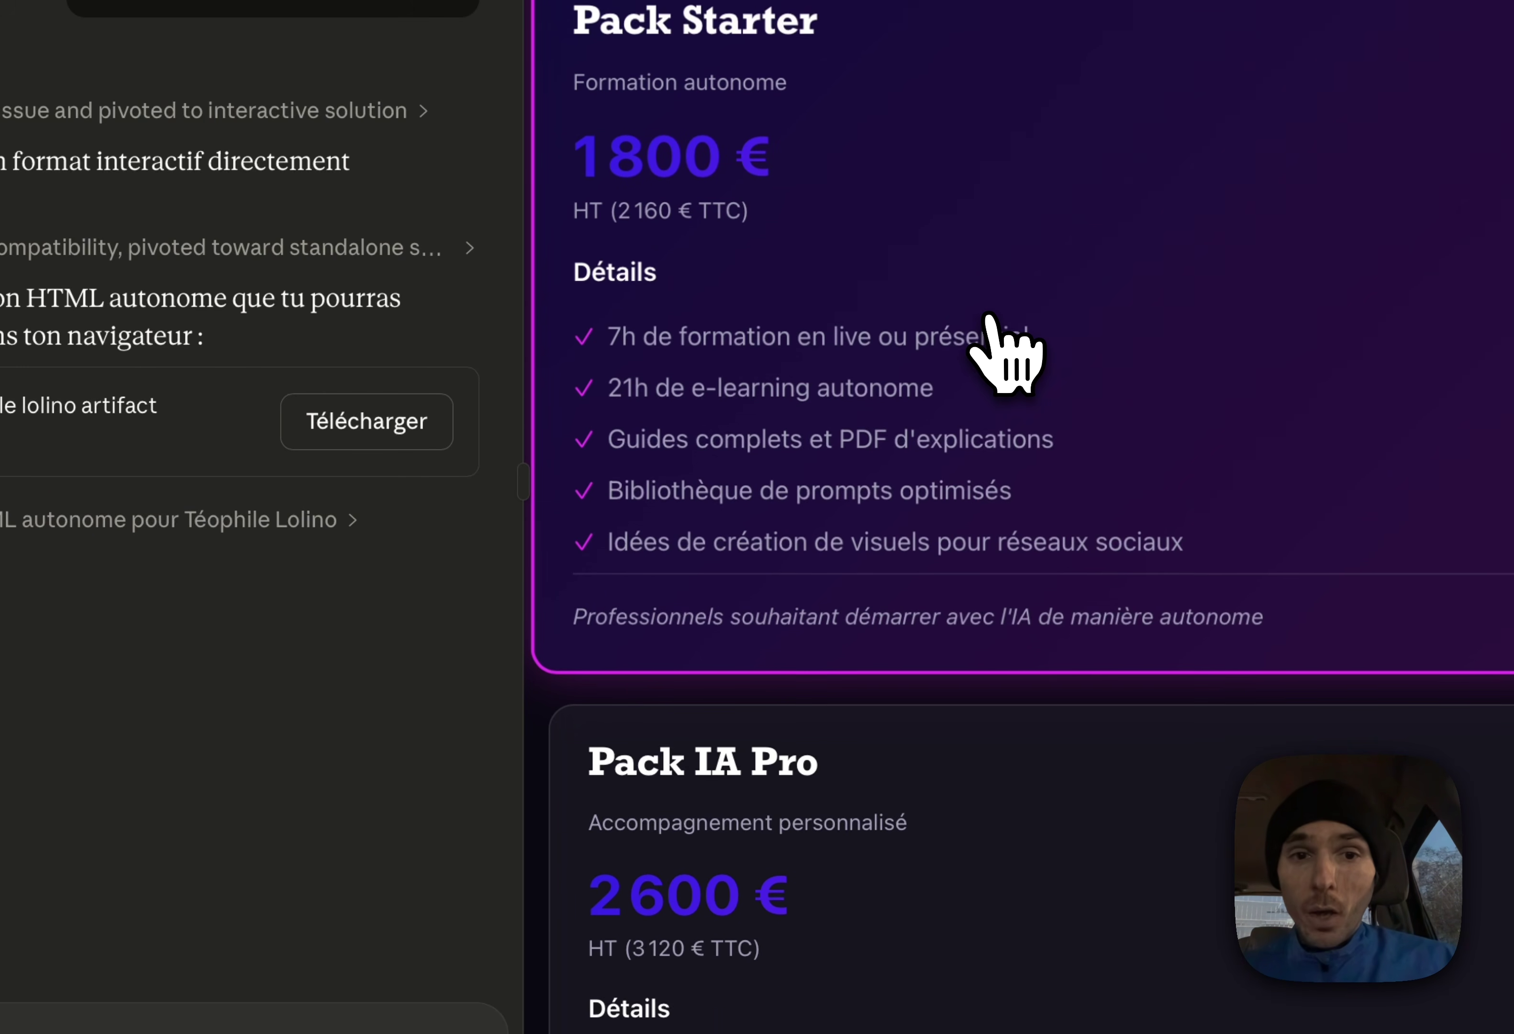
{"action": "scroll", "coordinate": [989, 317], "scroll_direction": "up", "scroll_amount": 9}
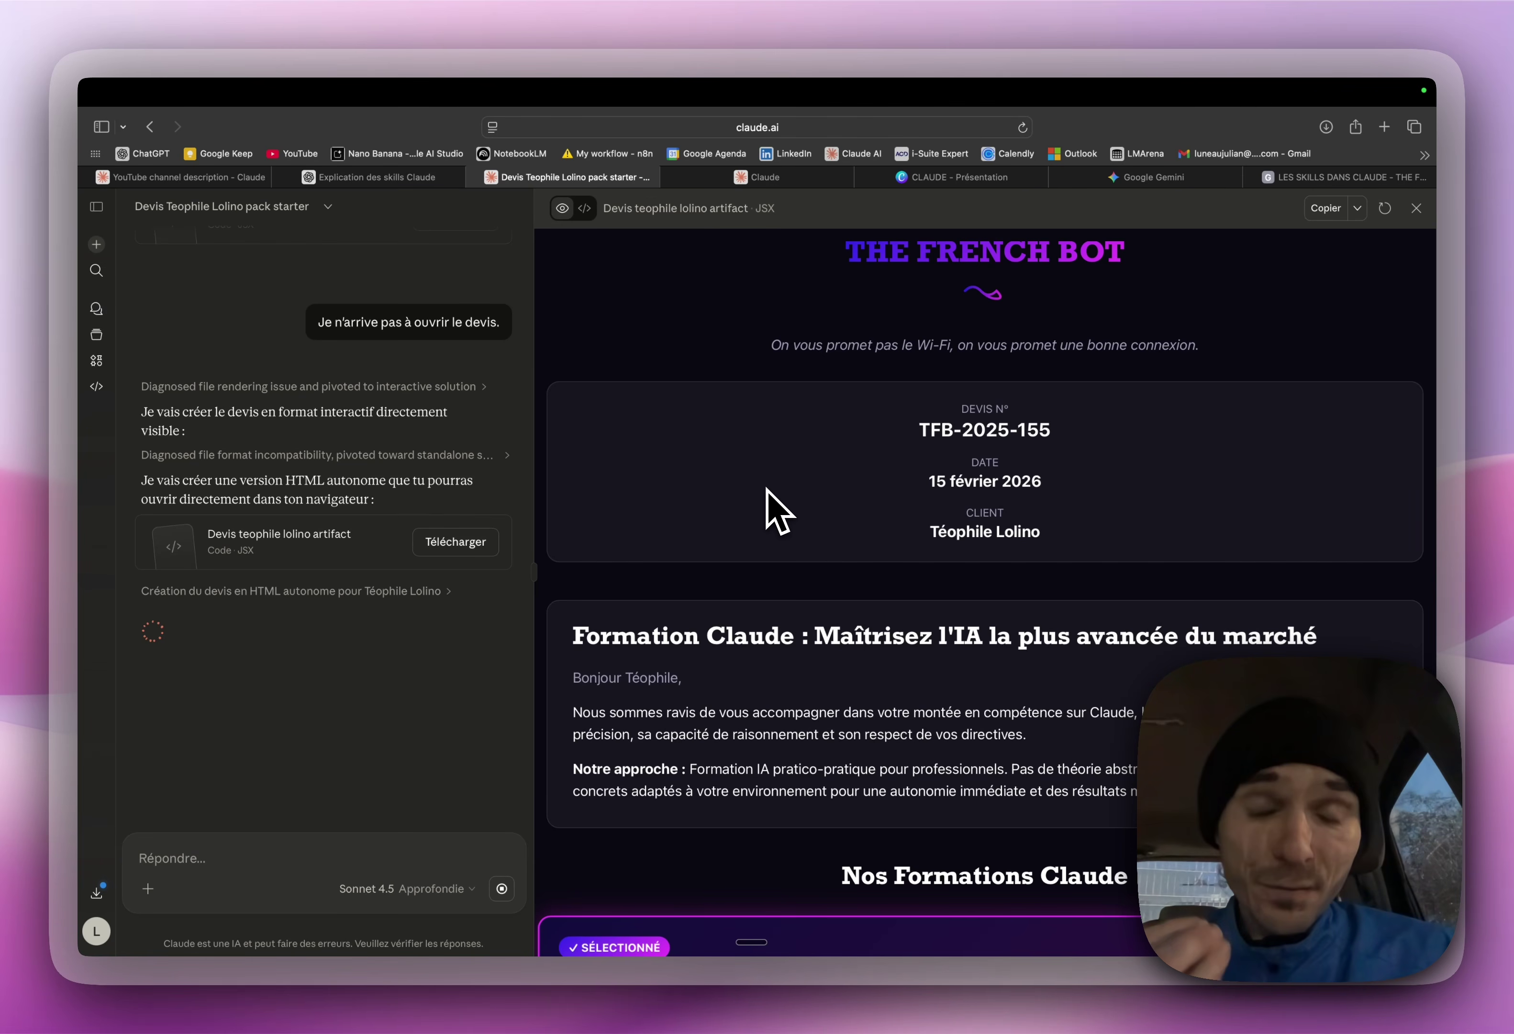
Step: Follow the quote's free 30-minute strategy call link and allow the external Calendly page to open
{"action": "scroll", "coordinate": [777, 511], "scroll_direction": "down", "scroll_amount": 20}
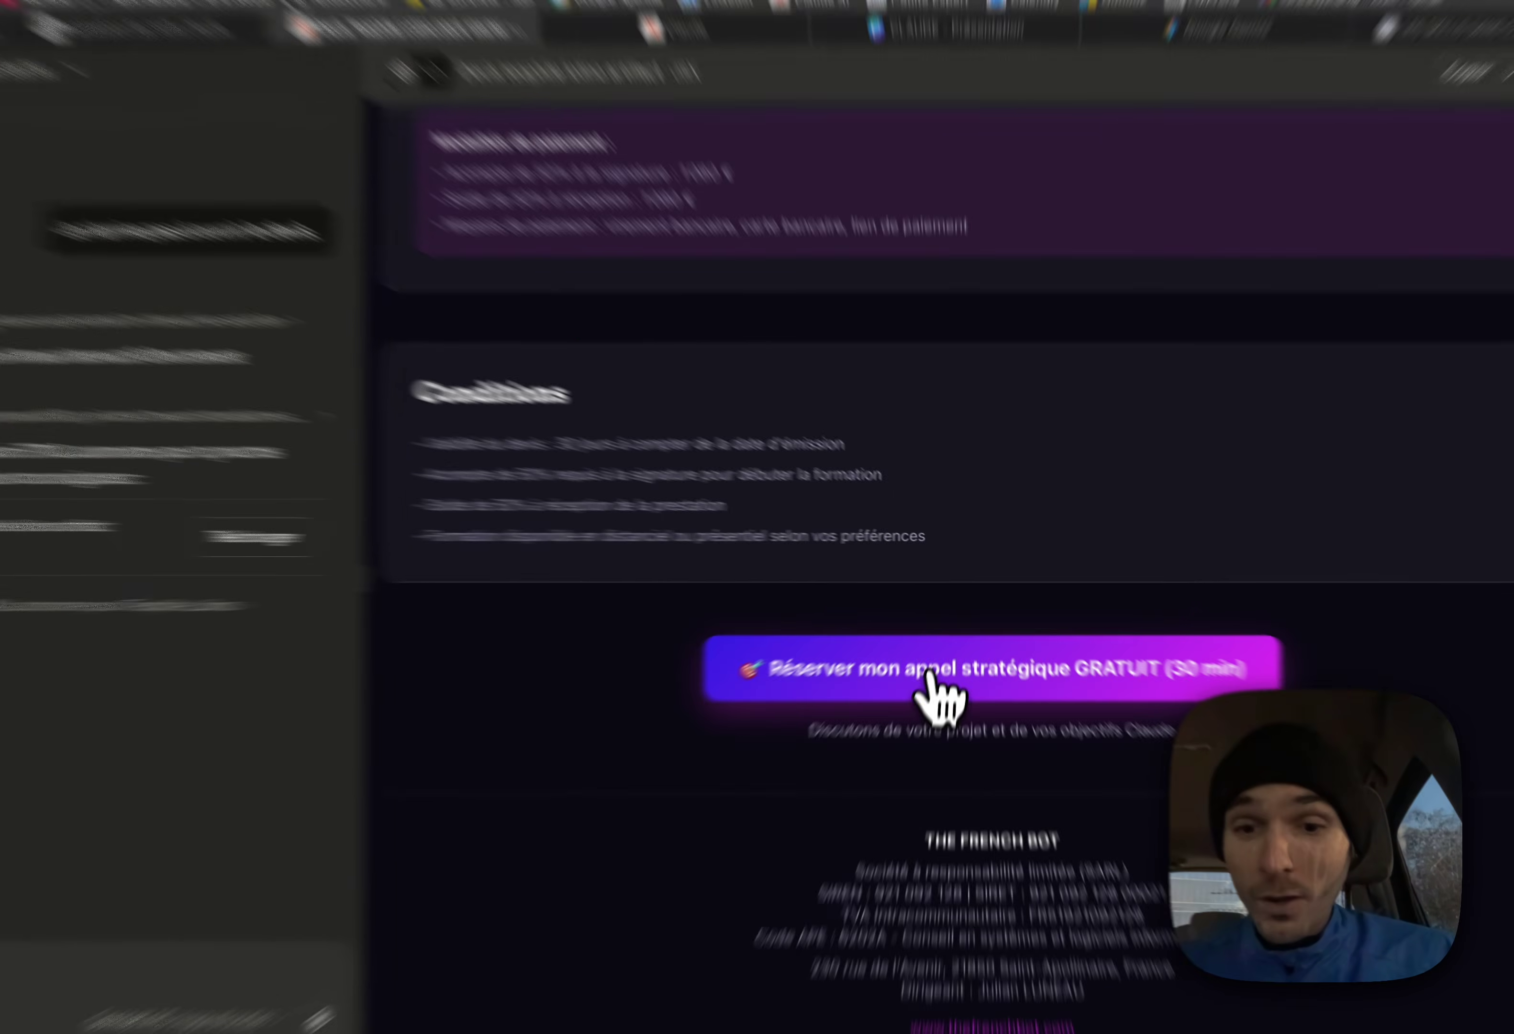
{"action": "left_click", "coordinate": [929, 658]}
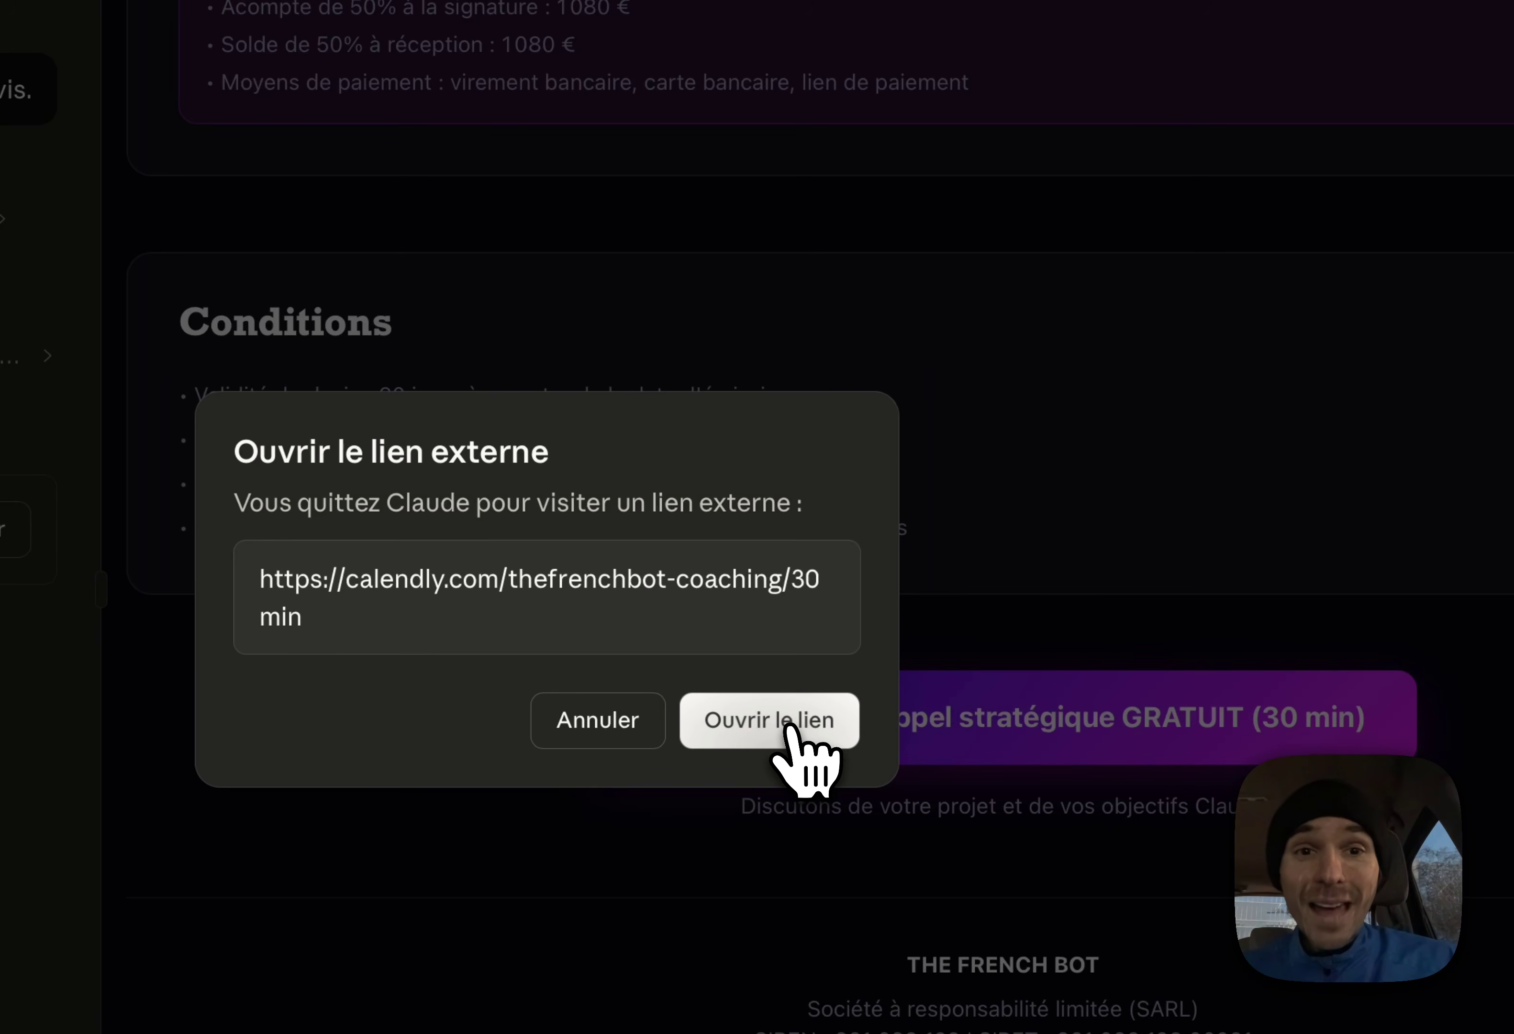
{"action": "left_click", "coordinate": [790, 721]}
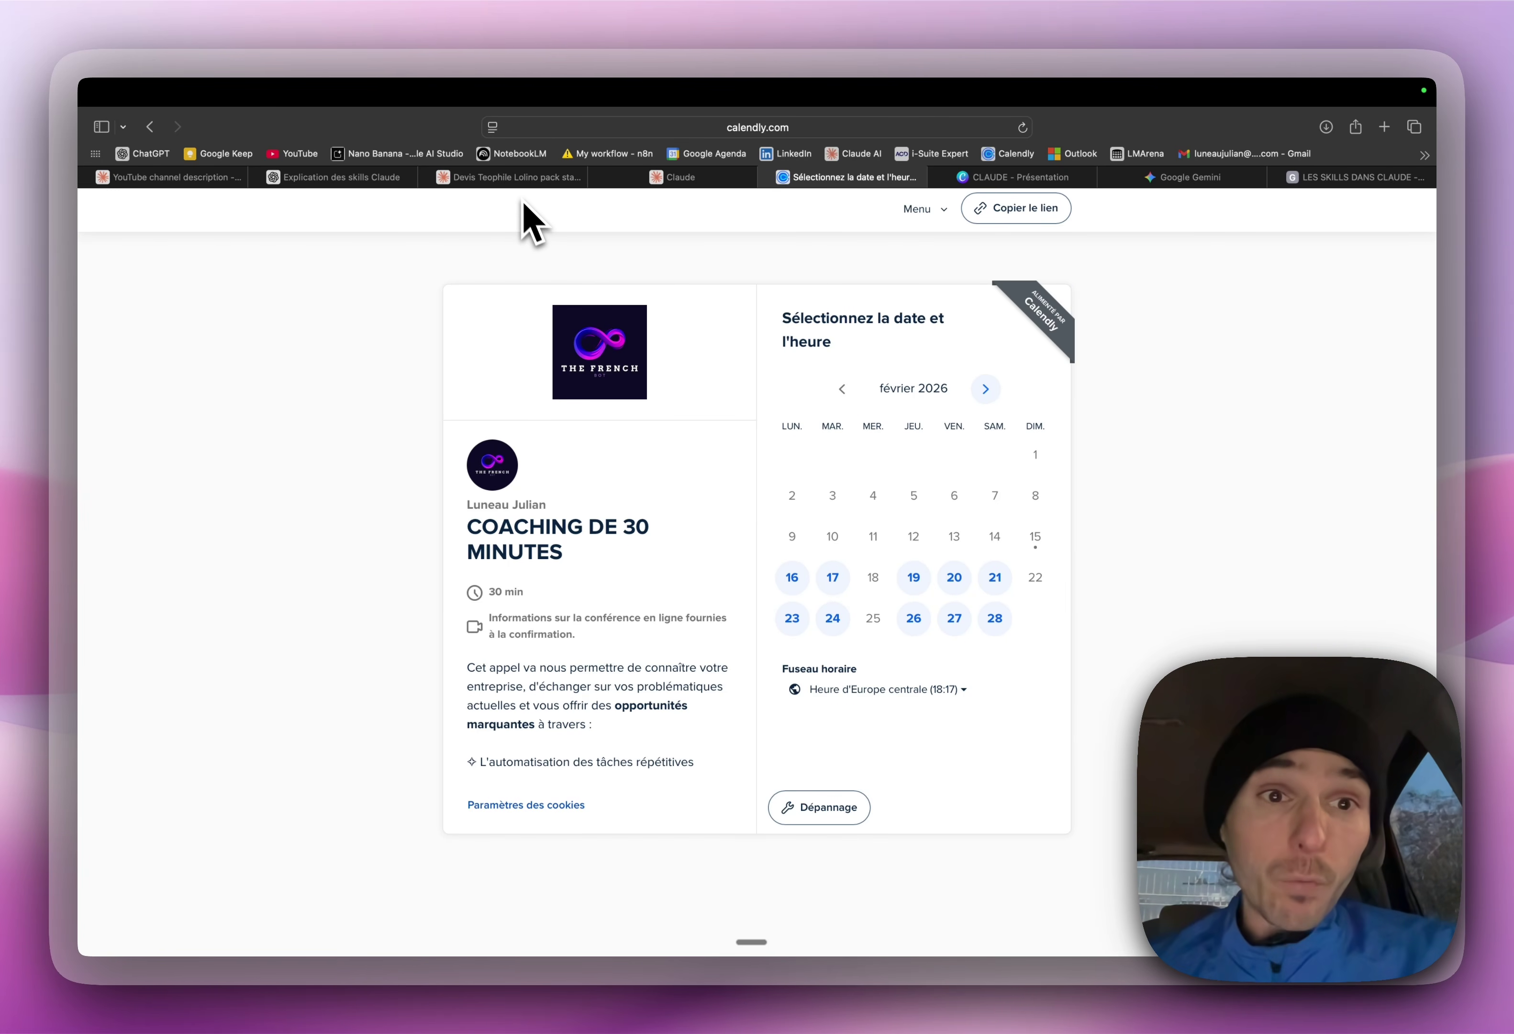
Step: Return to the quote, review its packs, payment terms and footer, and show the artifact's download and publishing options
{"action": "left_click", "coordinate": [504, 179]}
{"action": "scroll", "coordinate": [856, 527], "scroll_direction": "up", "scroll_amount": 5}
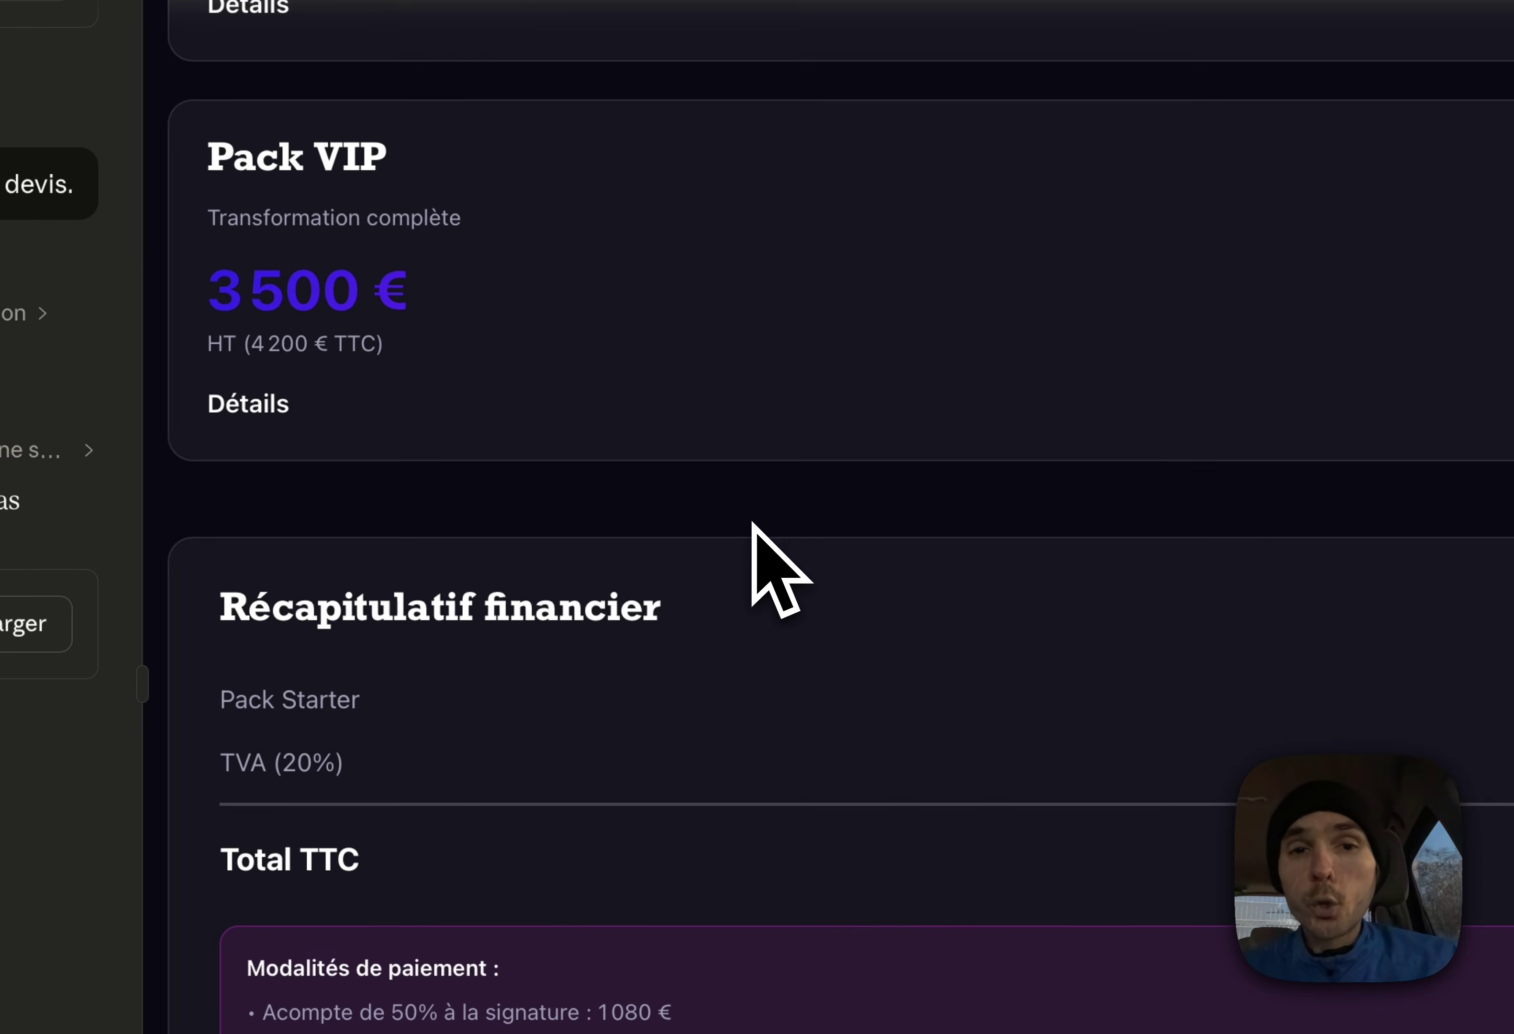
{"action": "scroll", "coordinate": [754, 524], "scroll_direction": "up", "scroll_amount": 8}
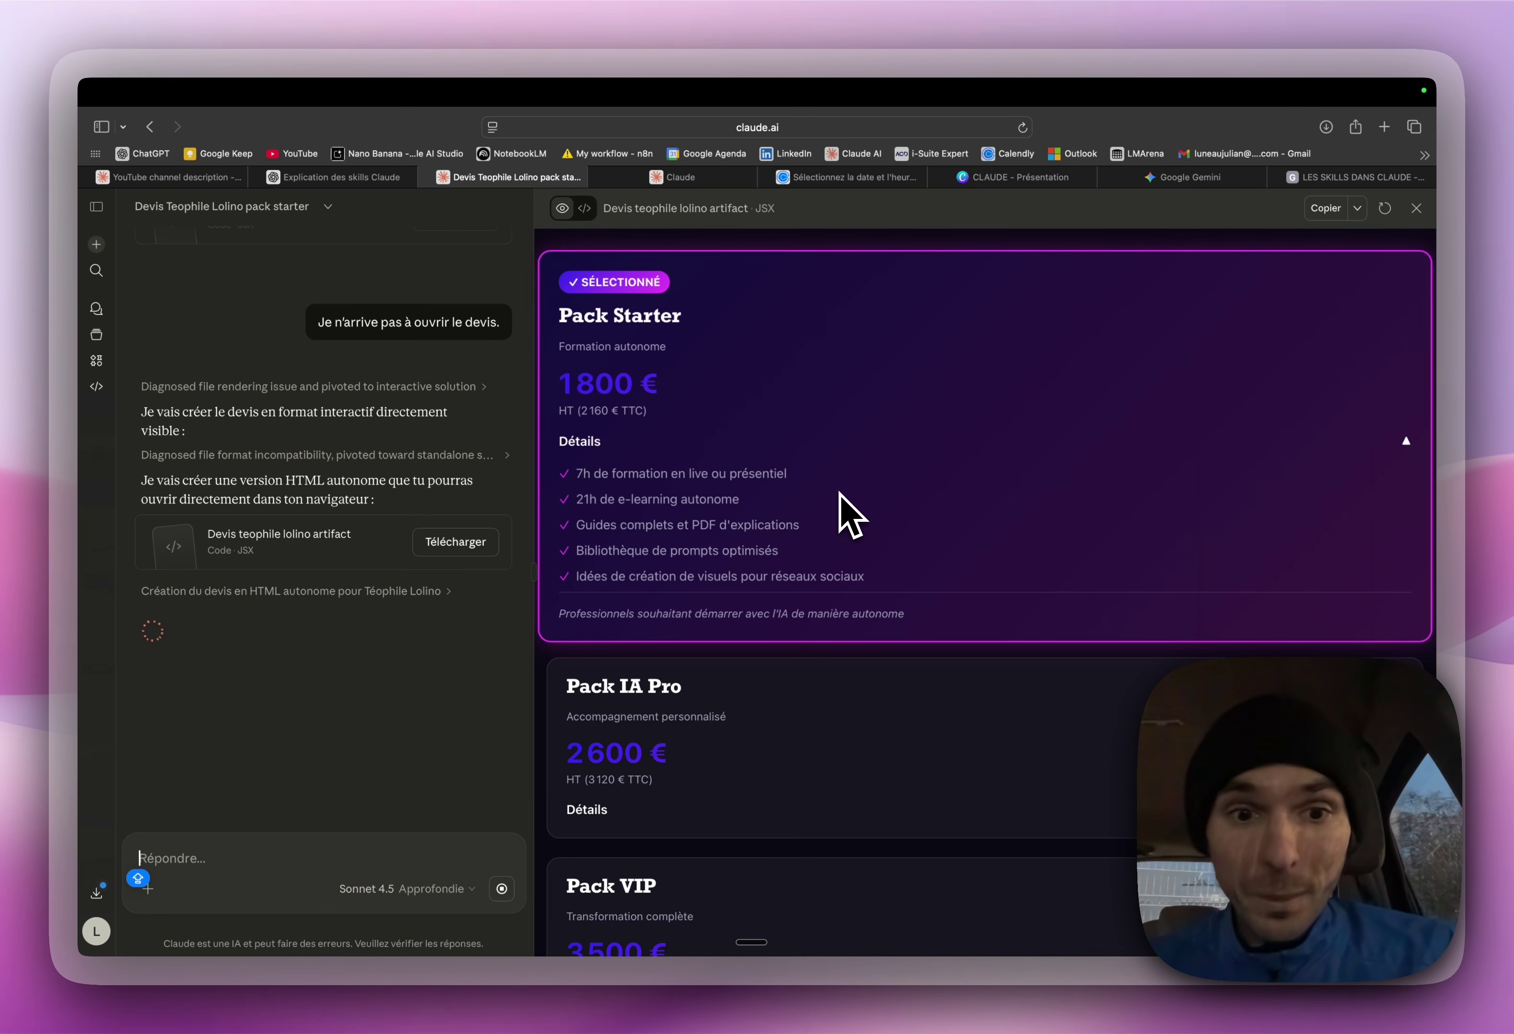
{"action": "scroll", "coordinate": [799, 534], "scroll_direction": "down", "scroll_amount": 15}
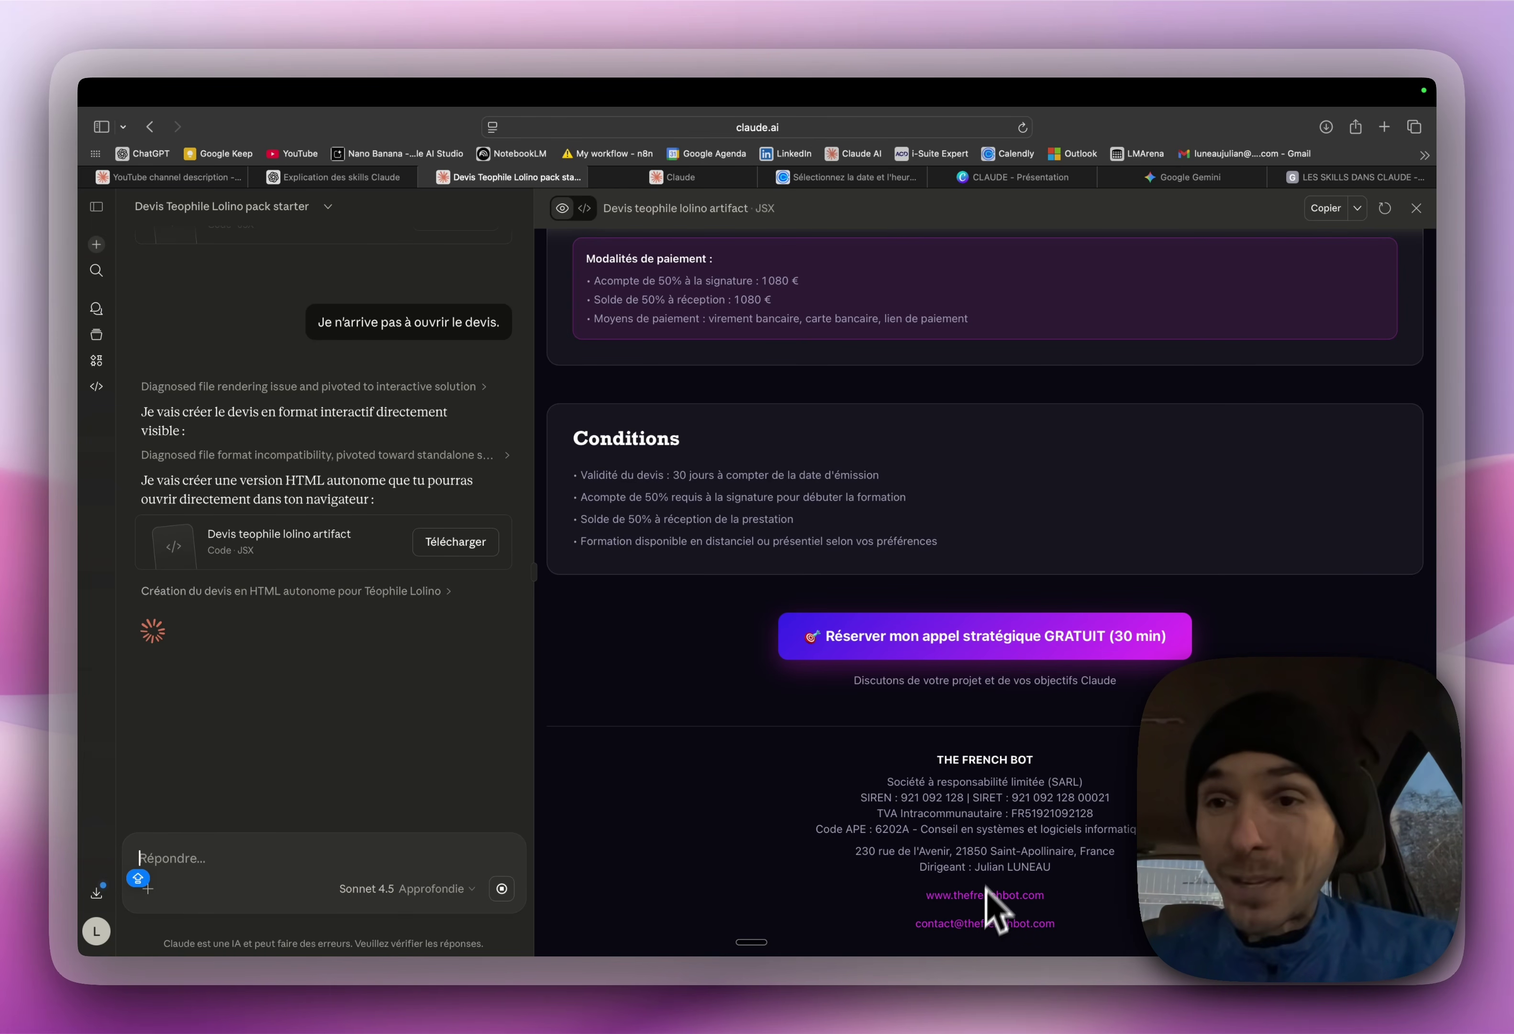
{"action": "left_click", "coordinate": [1357, 207]}
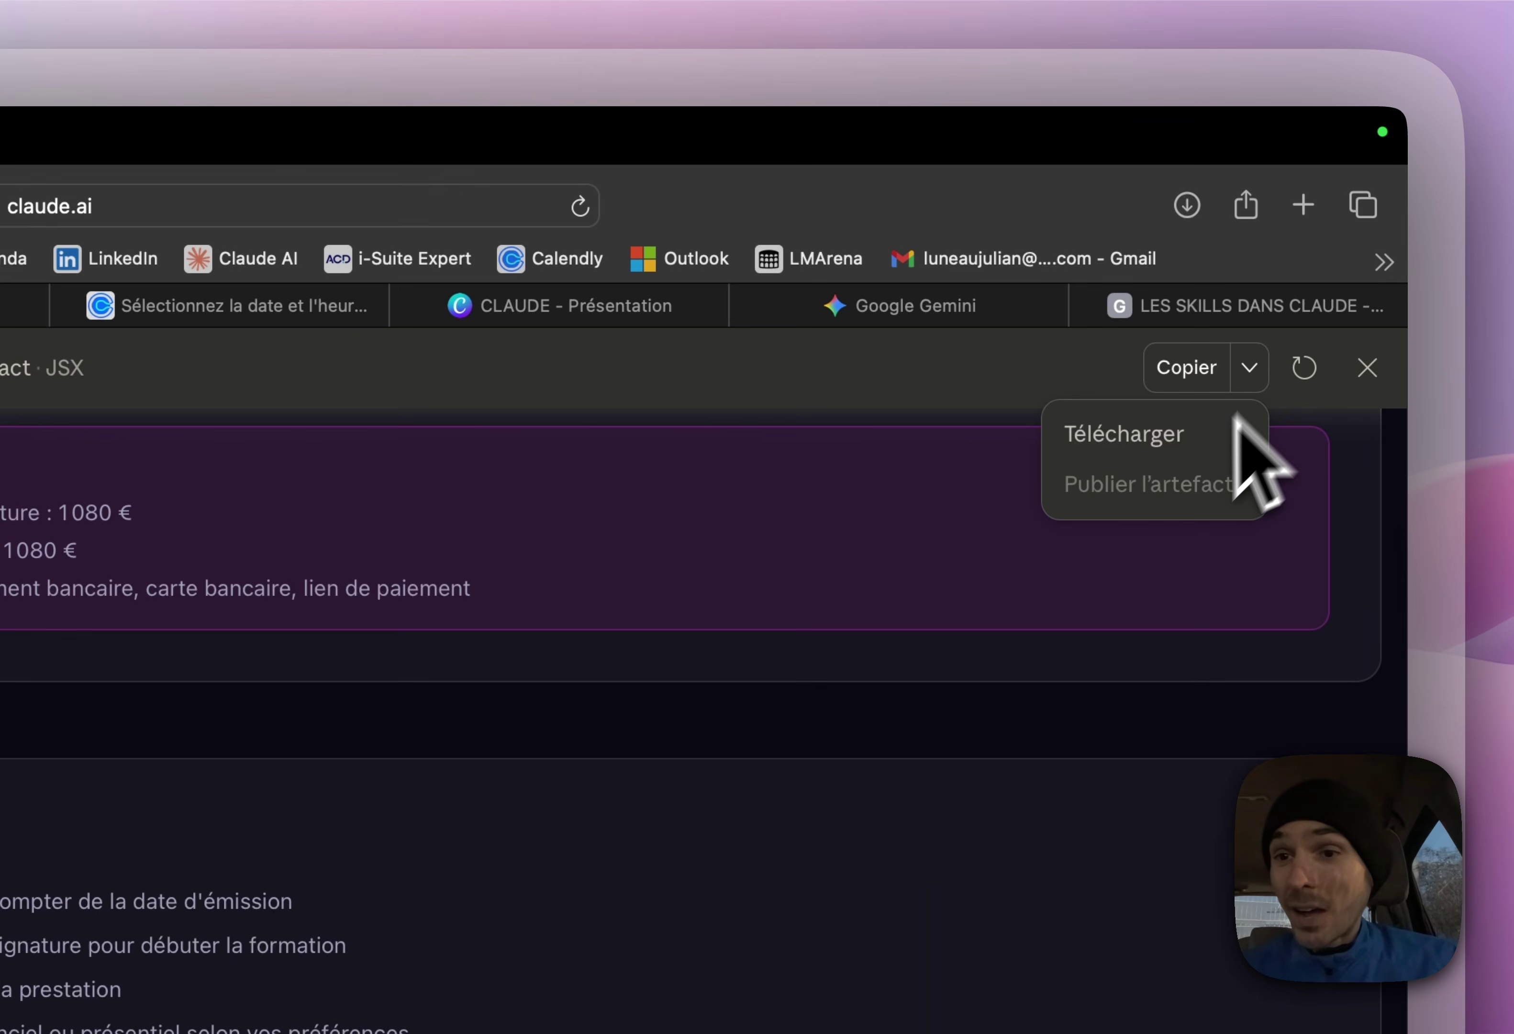
{"action": "scroll", "coordinate": [982, 564], "scroll_direction": "up", "scroll_amount": 6}
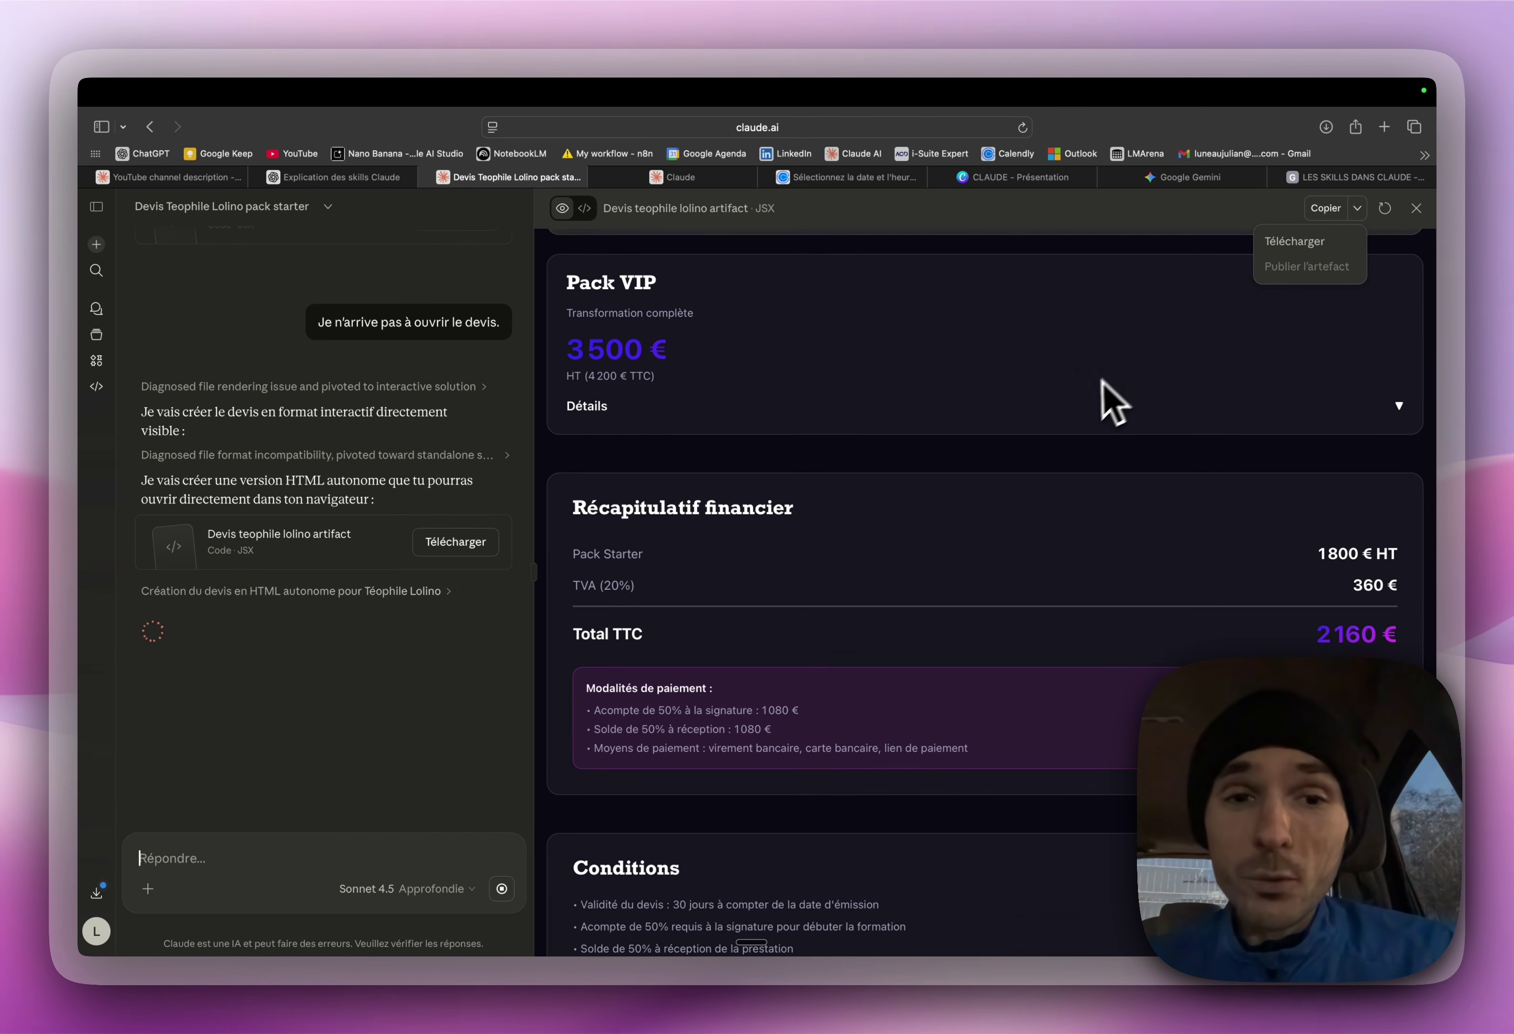
{"action": "scroll", "coordinate": [1113, 402], "scroll_direction": "up", "scroll_amount": 10}
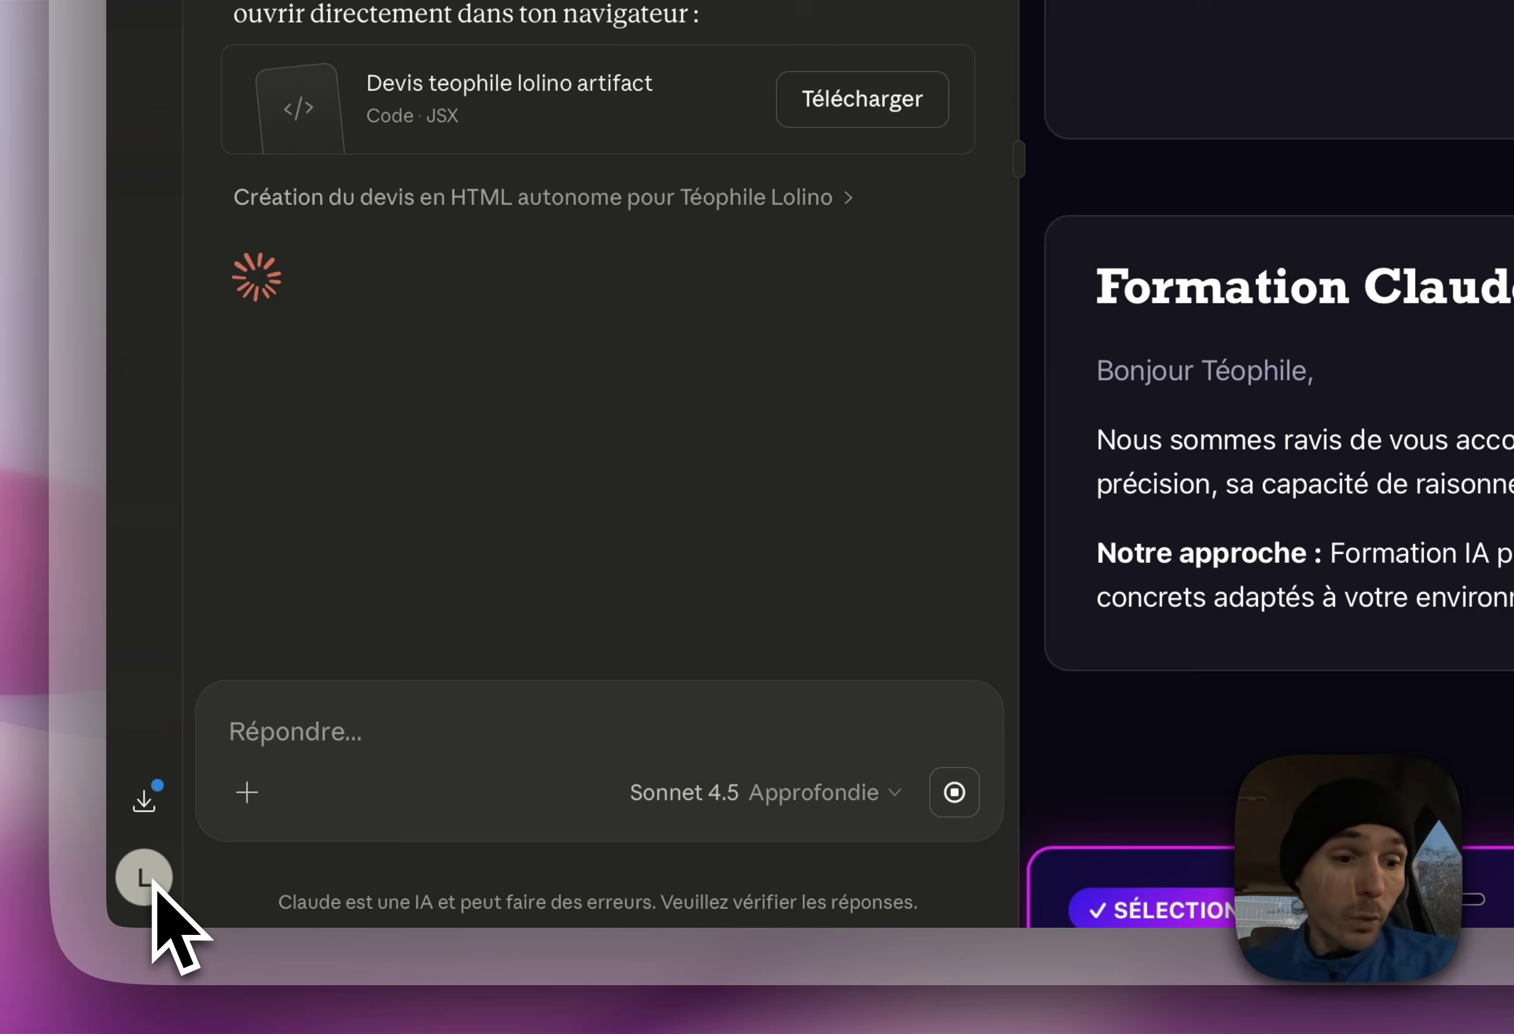
Step: Open the devis-thefrenchbot-artefact skill listed under Compétences in Claude's Capacités settings
{"action": "left_click", "coordinate": [99, 931]}
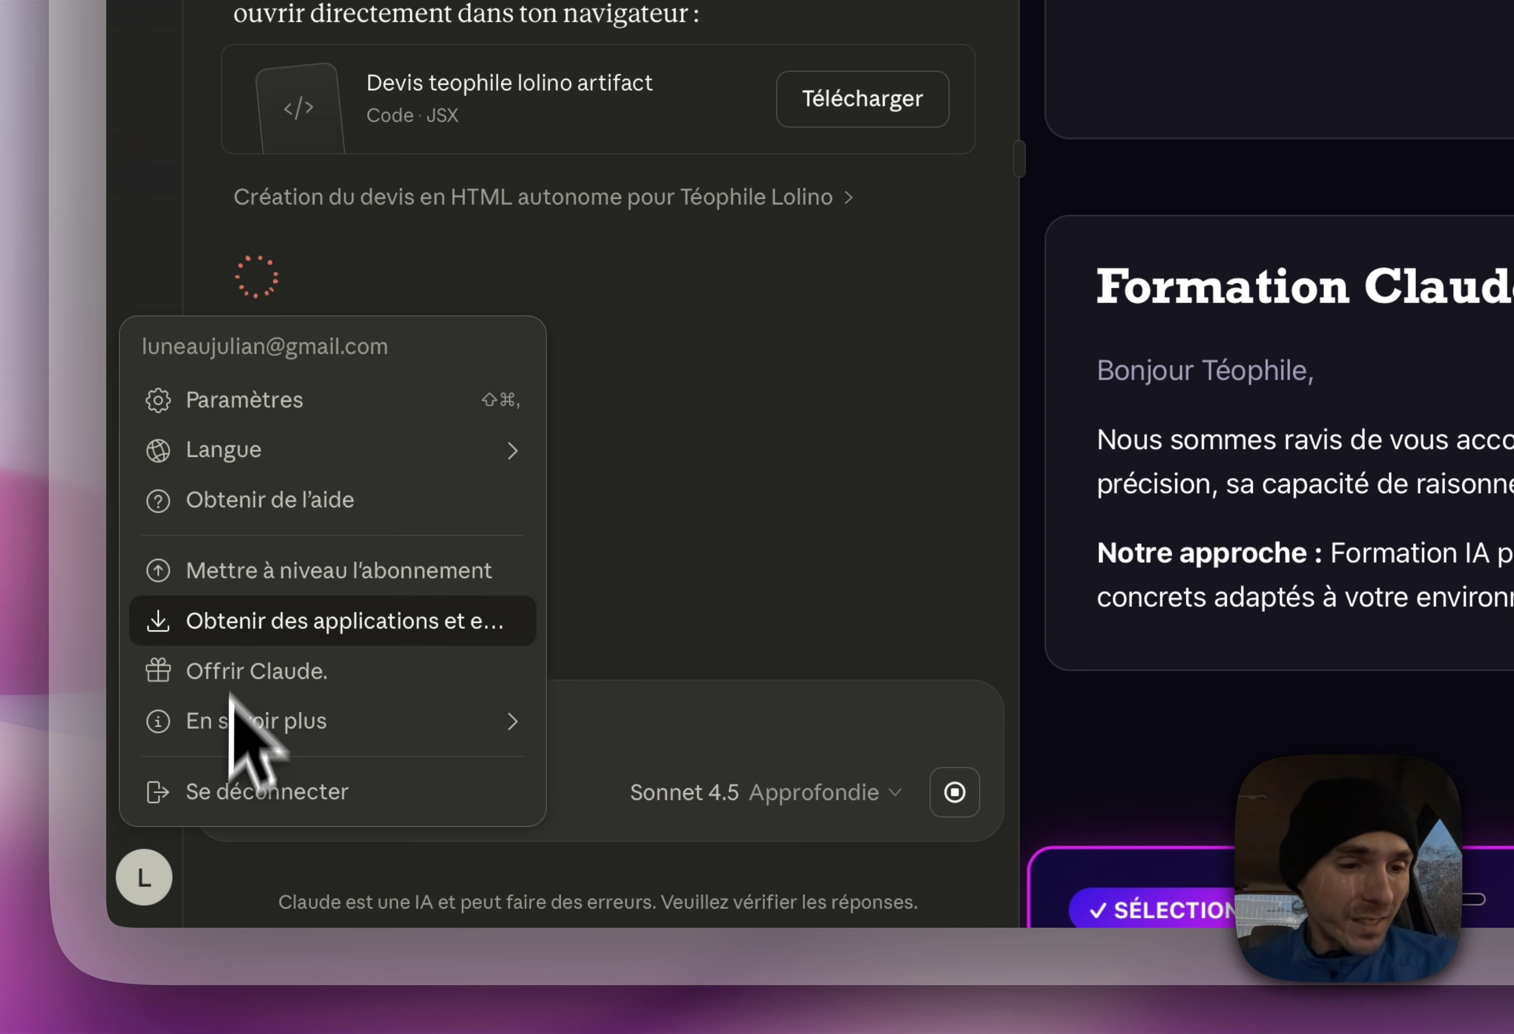
{"action": "left_click", "coordinate": [316, 400]}
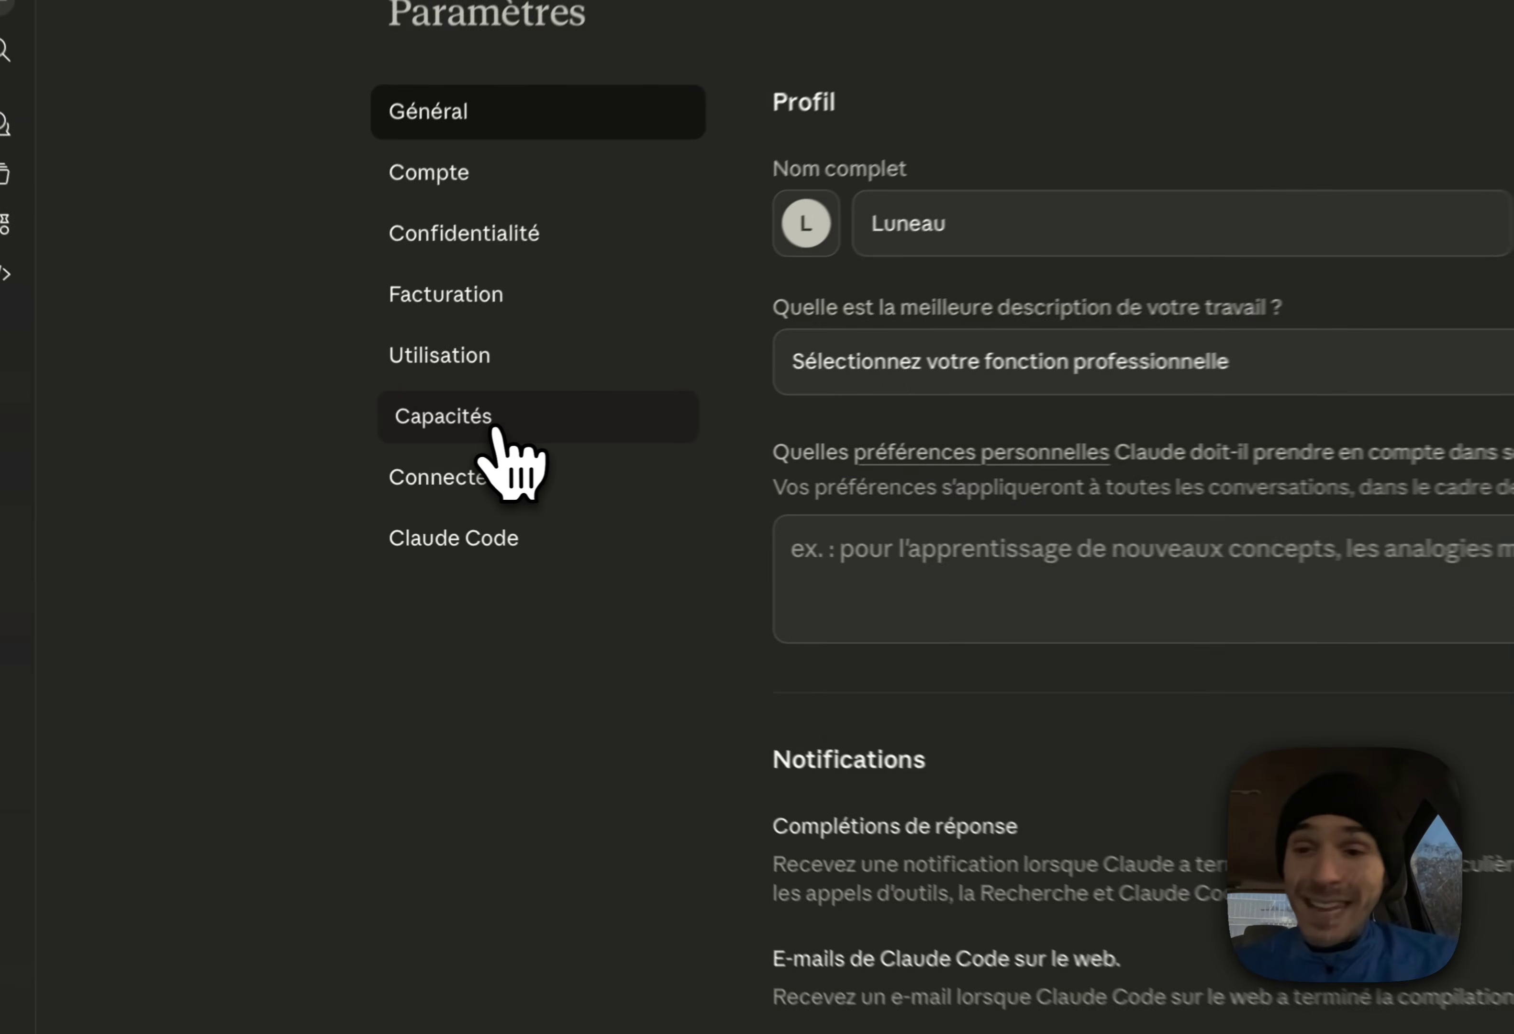
{"action": "left_click", "coordinate": [495, 429]}
{"action": "scroll", "coordinate": [1055, 632], "scroll_direction": "down", "scroll_amount": 10}
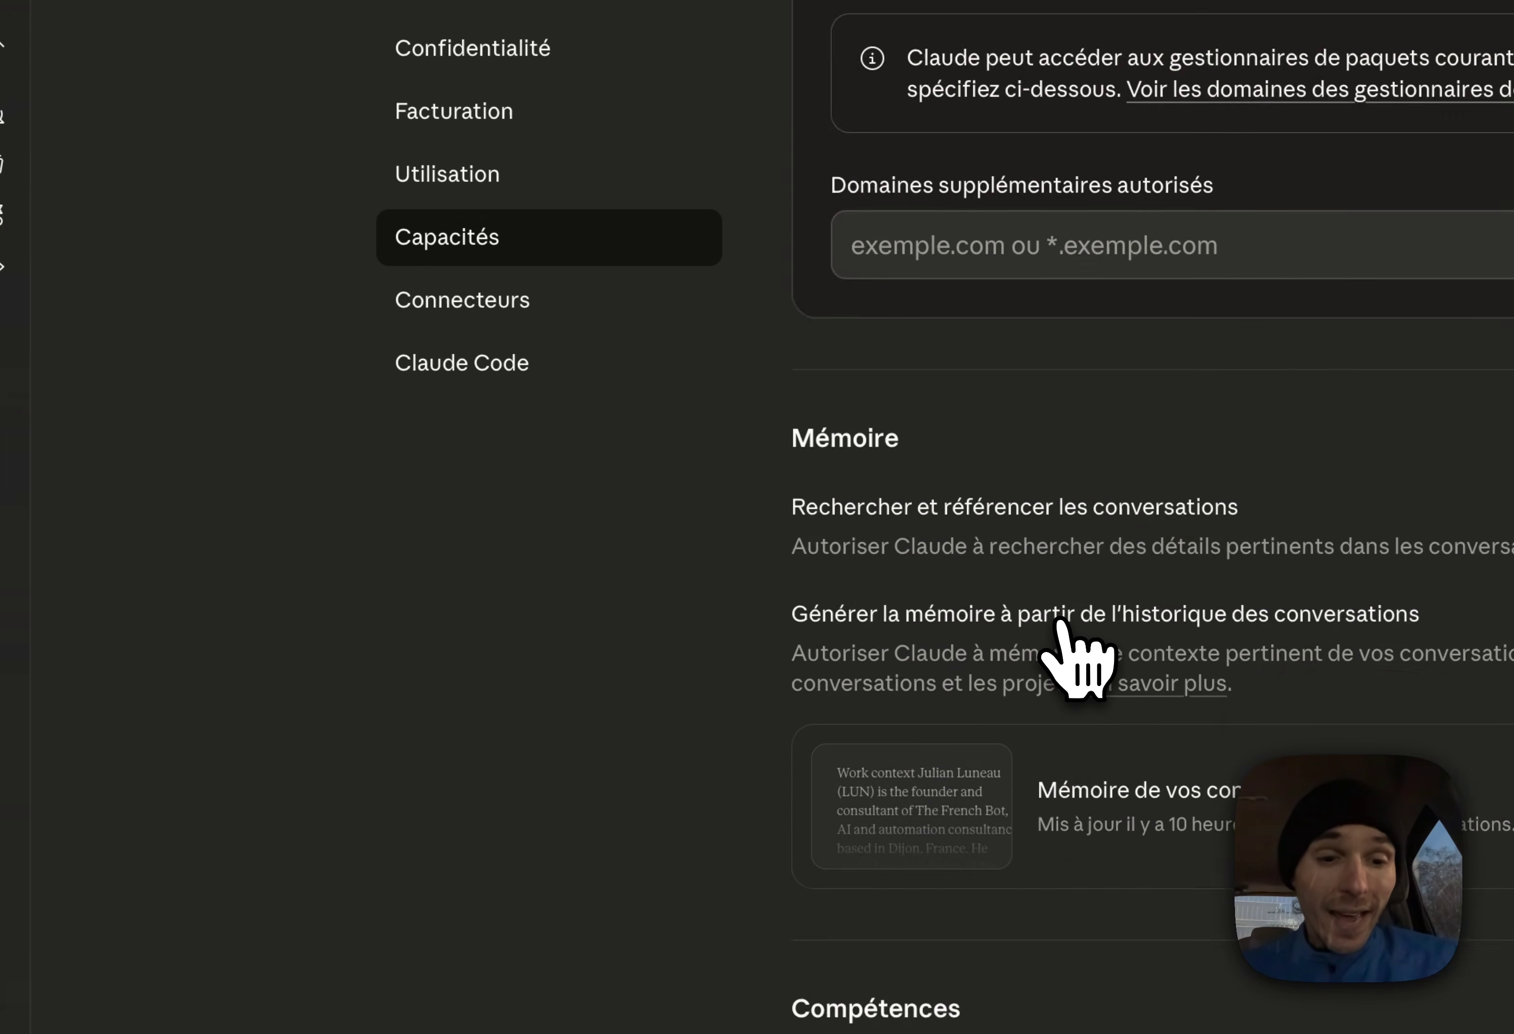
{"action": "scroll", "coordinate": [1067, 643], "scroll_direction": "down", "scroll_amount": 5}
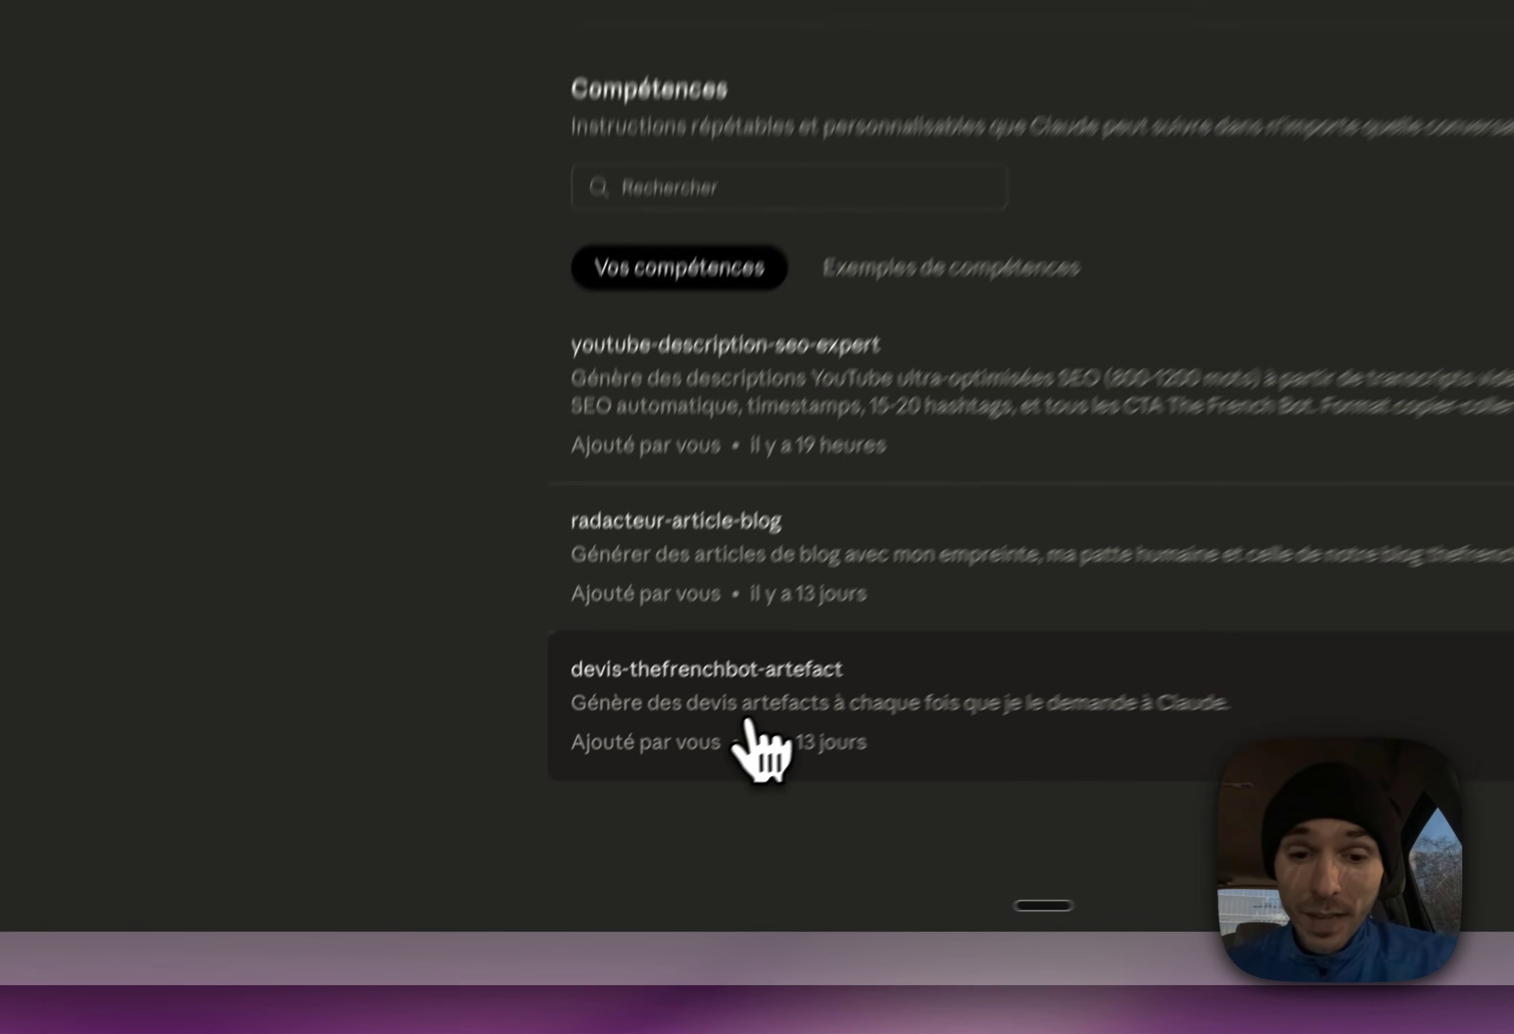
{"action": "left_click", "coordinate": [591, 845]}
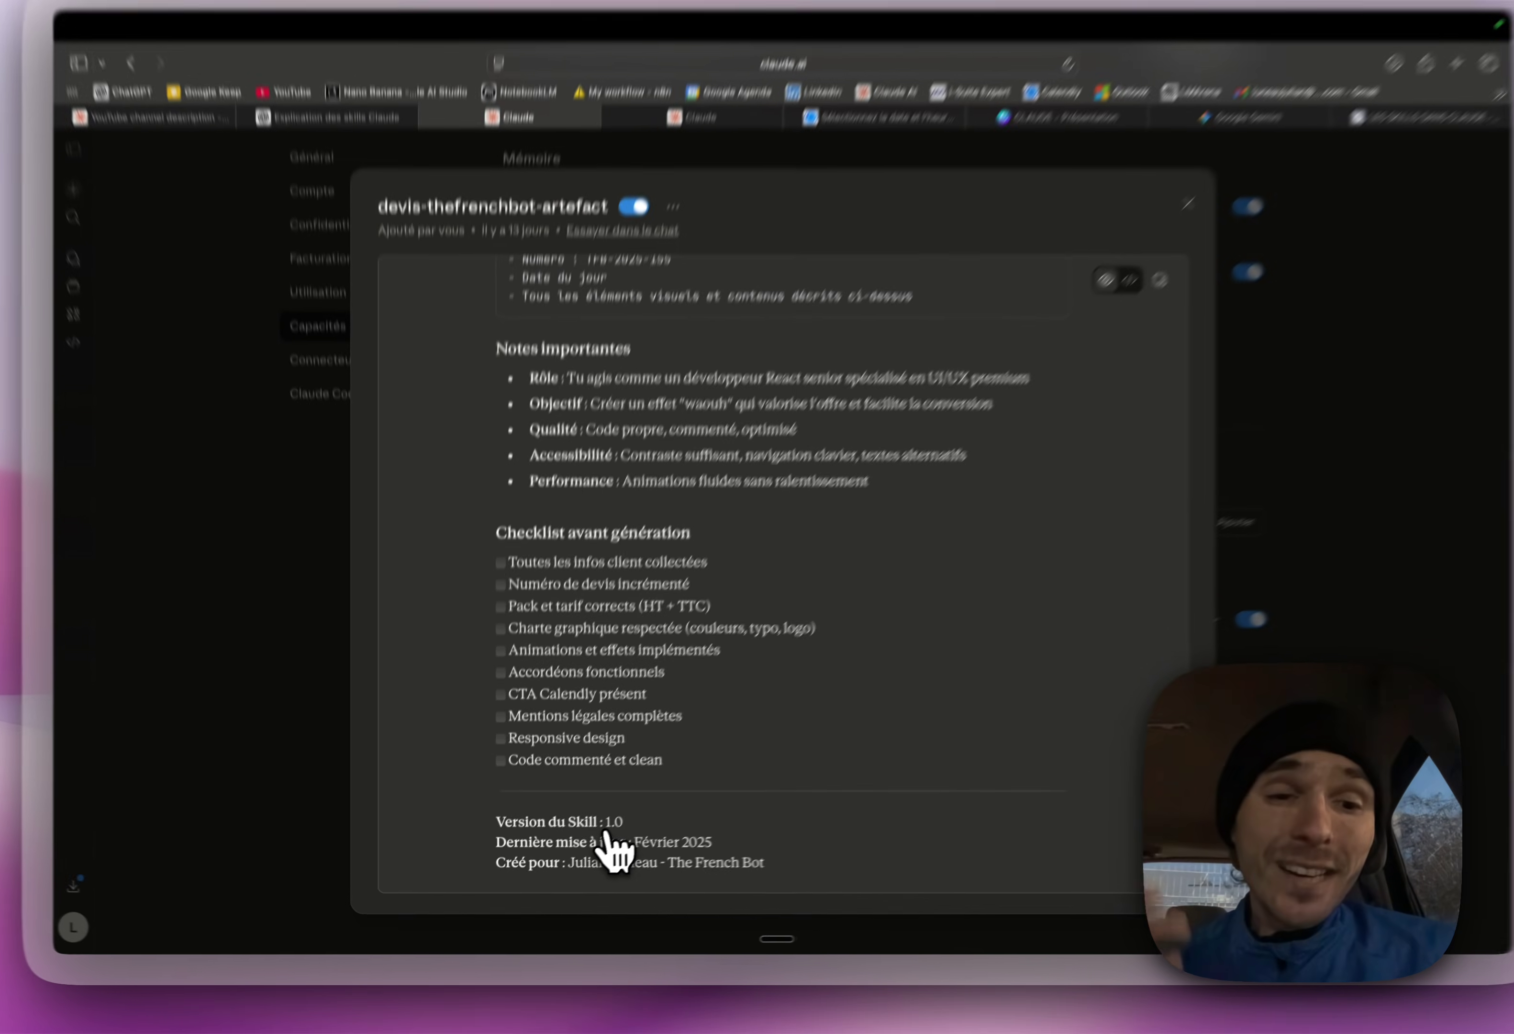
Step: Examine the quote skill's instructions, including the required client information, quote structure, React styling, communication tone and example workflow
{"action": "scroll", "coordinate": [777, 700], "scroll_direction": "up", "scroll_amount": 10}
{"action": "scroll", "coordinate": [601, 858], "scroll_direction": "up", "scroll_amount": 2}
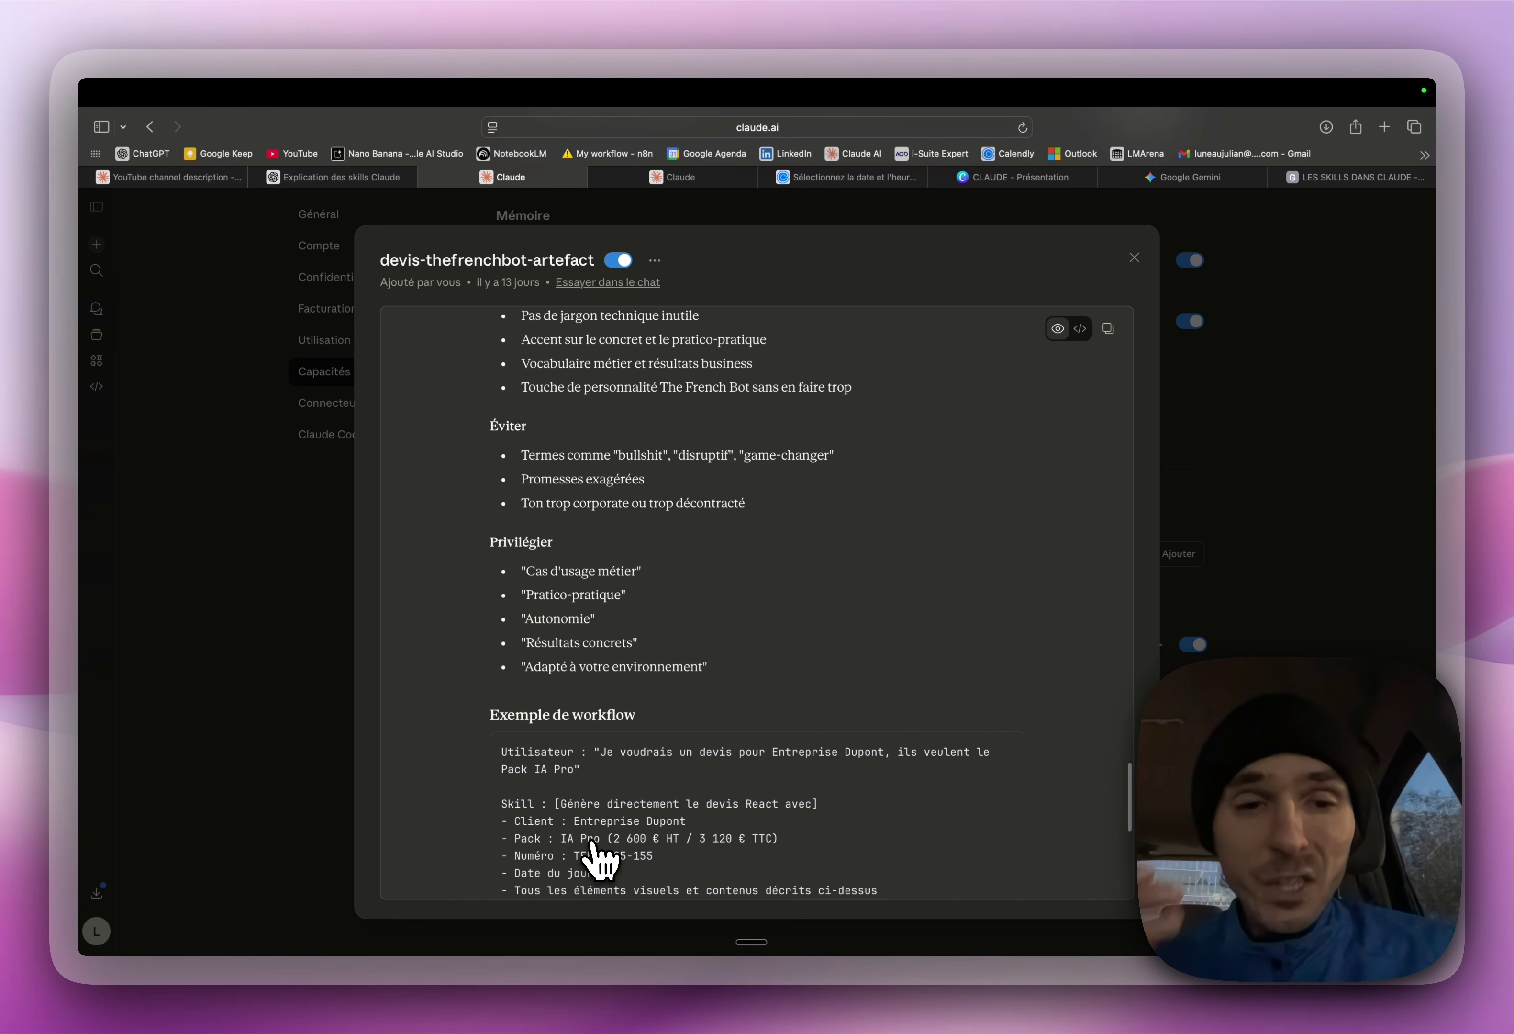
{"action": "scroll", "coordinate": [593, 851], "scroll_direction": "down", "scroll_amount": 10}
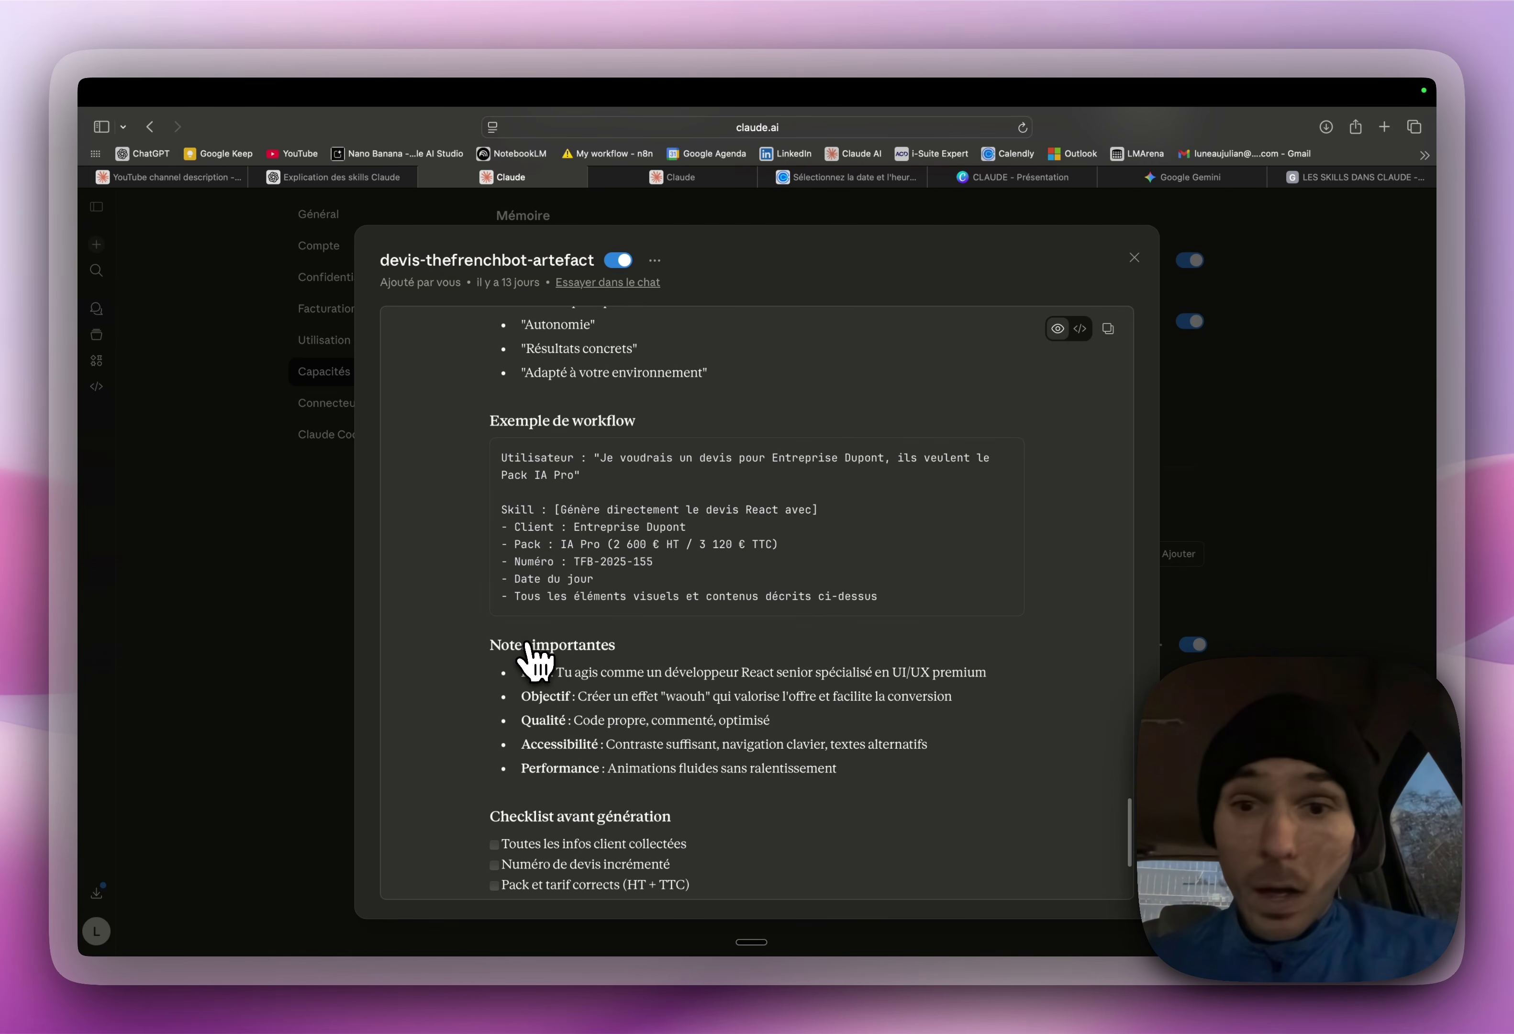
{"action": "scroll", "coordinate": [532, 660], "scroll_direction": "up", "scroll_amount": 20}
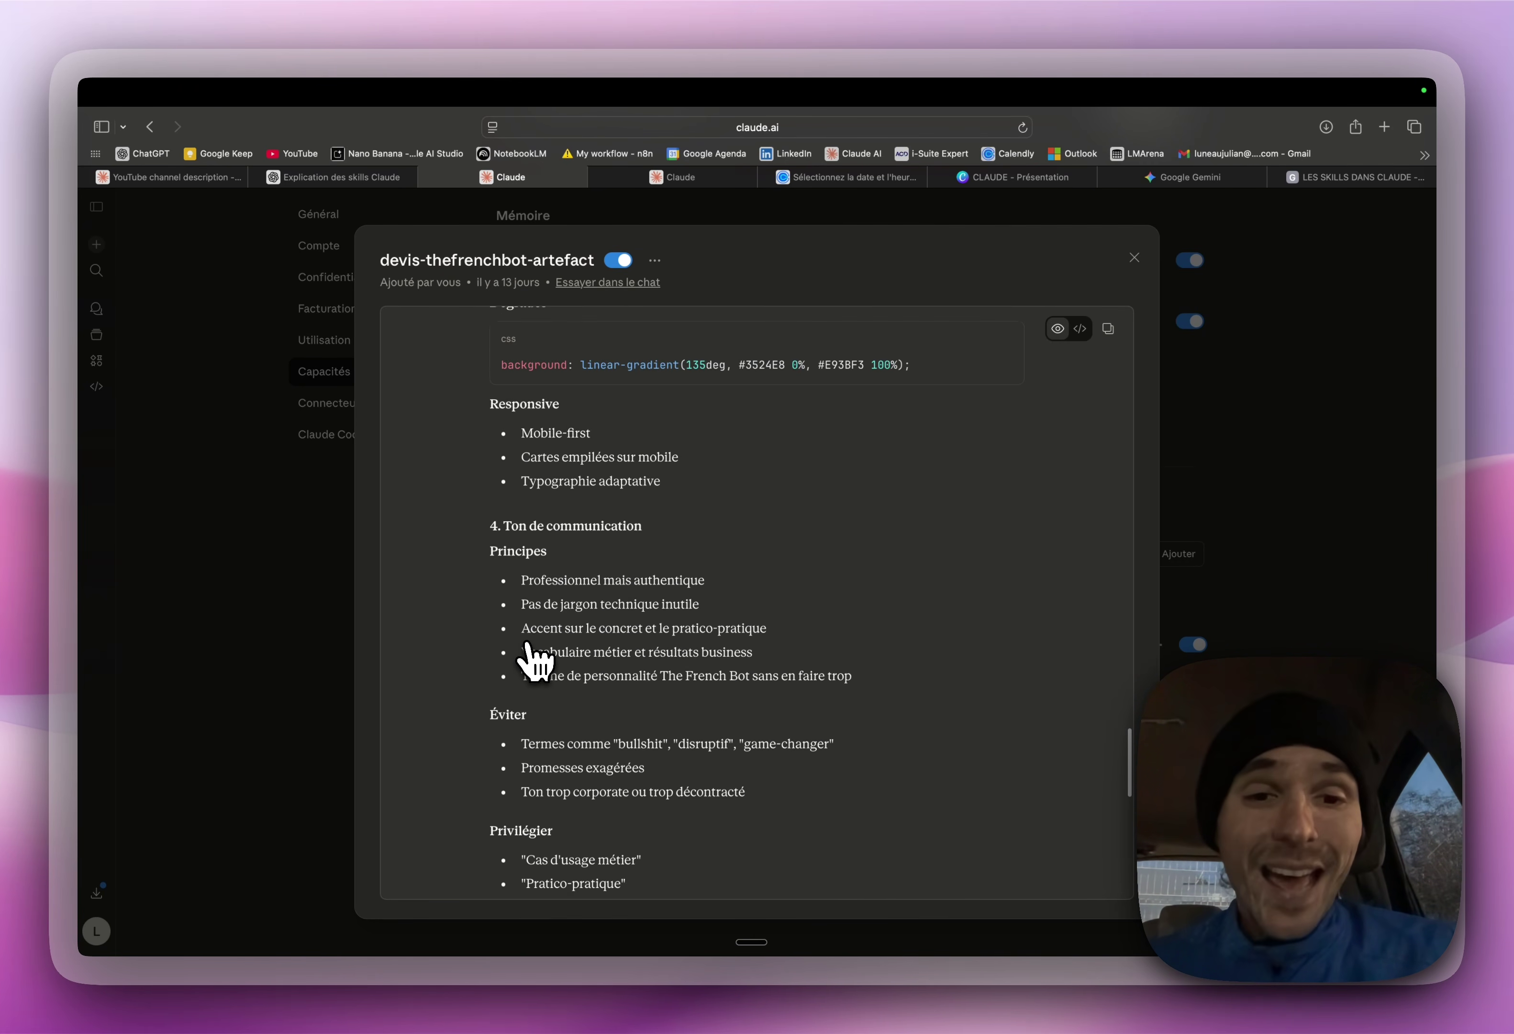
{"action": "scroll", "coordinate": [532, 660], "scroll_direction": "up", "scroll_amount": 10}
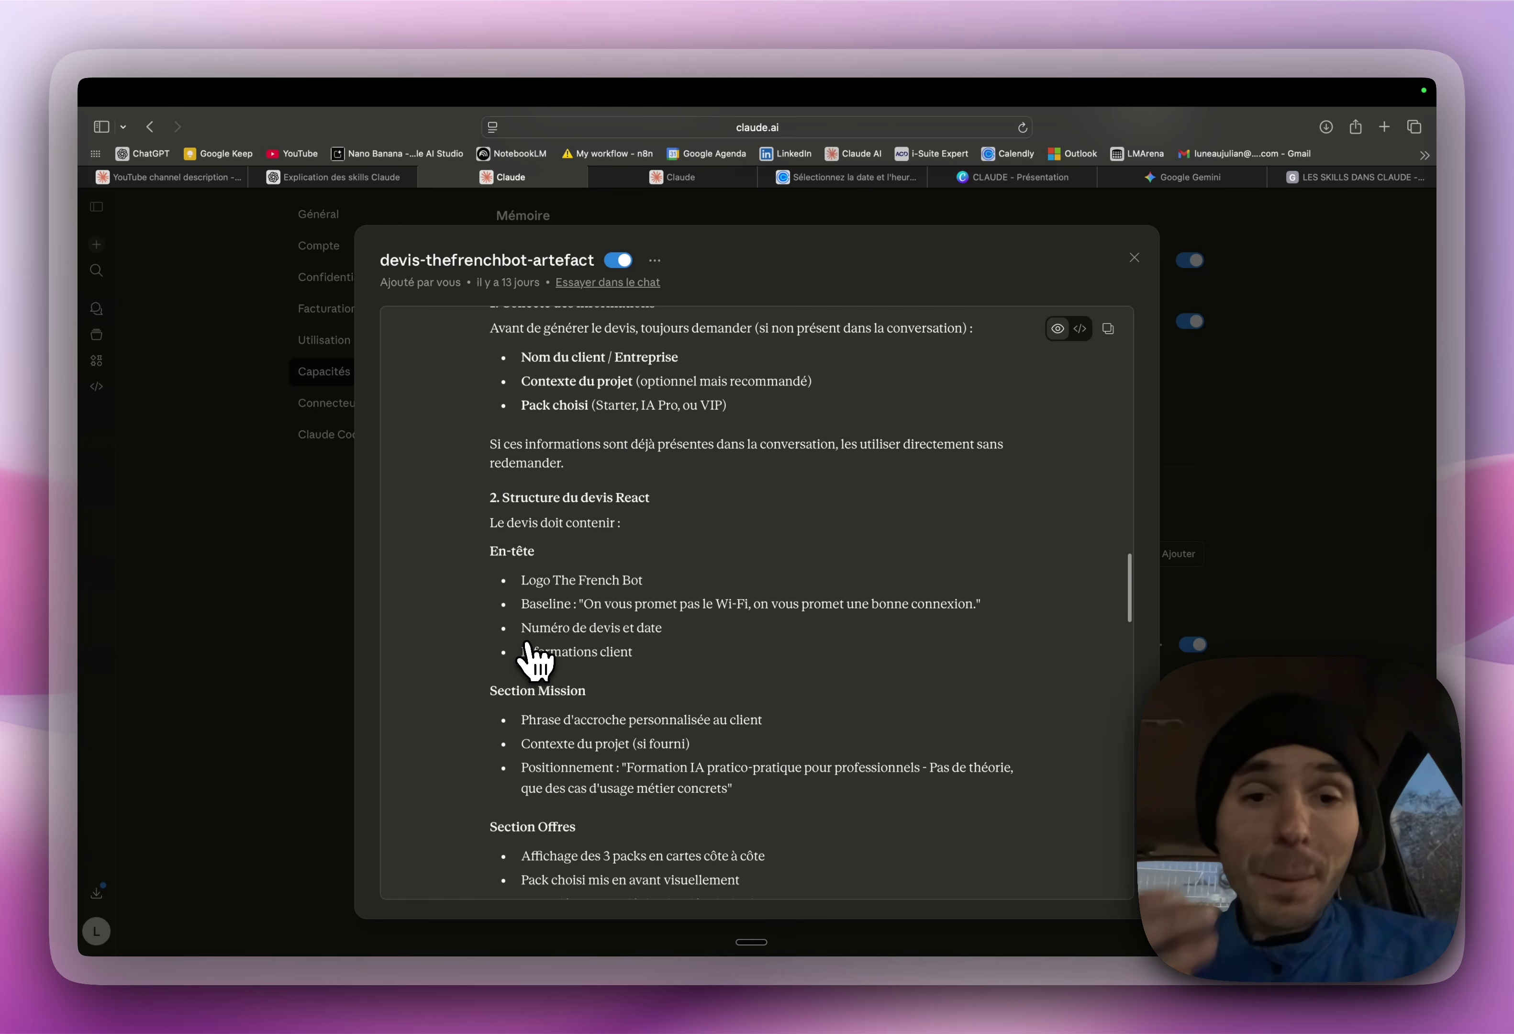
{"action": "scroll", "coordinate": [532, 659], "scroll_direction": "down", "scroll_amount": 20}
{"action": "scroll", "coordinate": [532, 659], "scroll_direction": "up", "scroll_amount": 2}
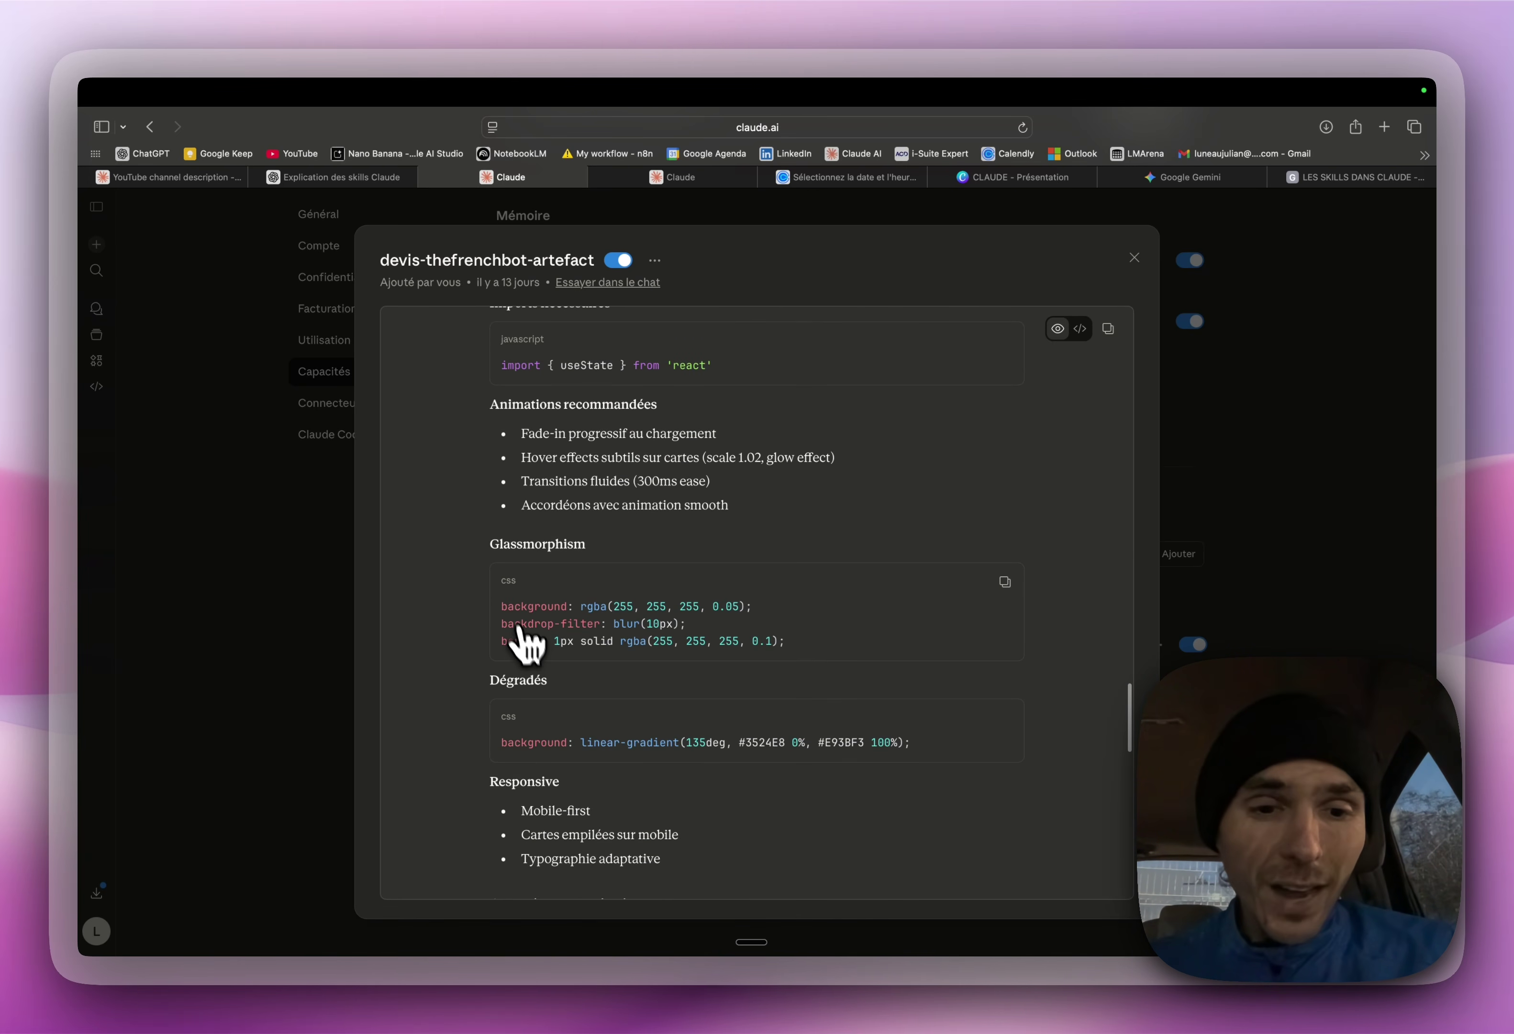
Step: Close the quote skill's instructions and start a new skill using the option to write its instructions manually
{"action": "scroll", "coordinate": [524, 613], "scroll_direction": "up", "scroll_amount": 15}
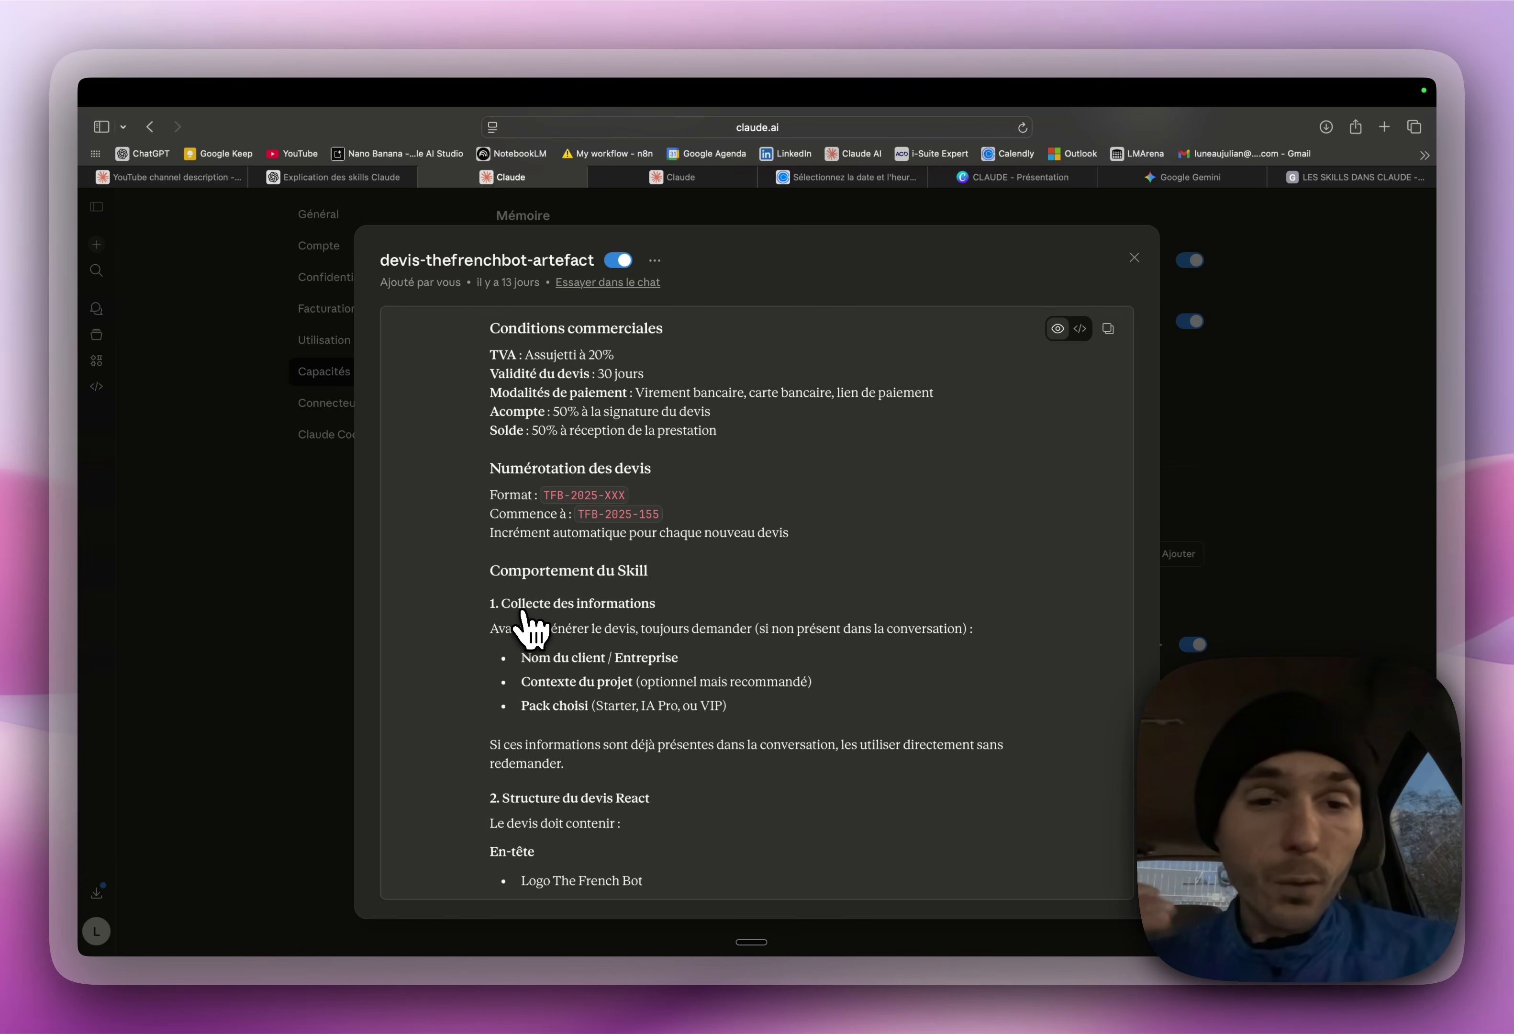
{"action": "left_click", "coordinate": [296, 504]}
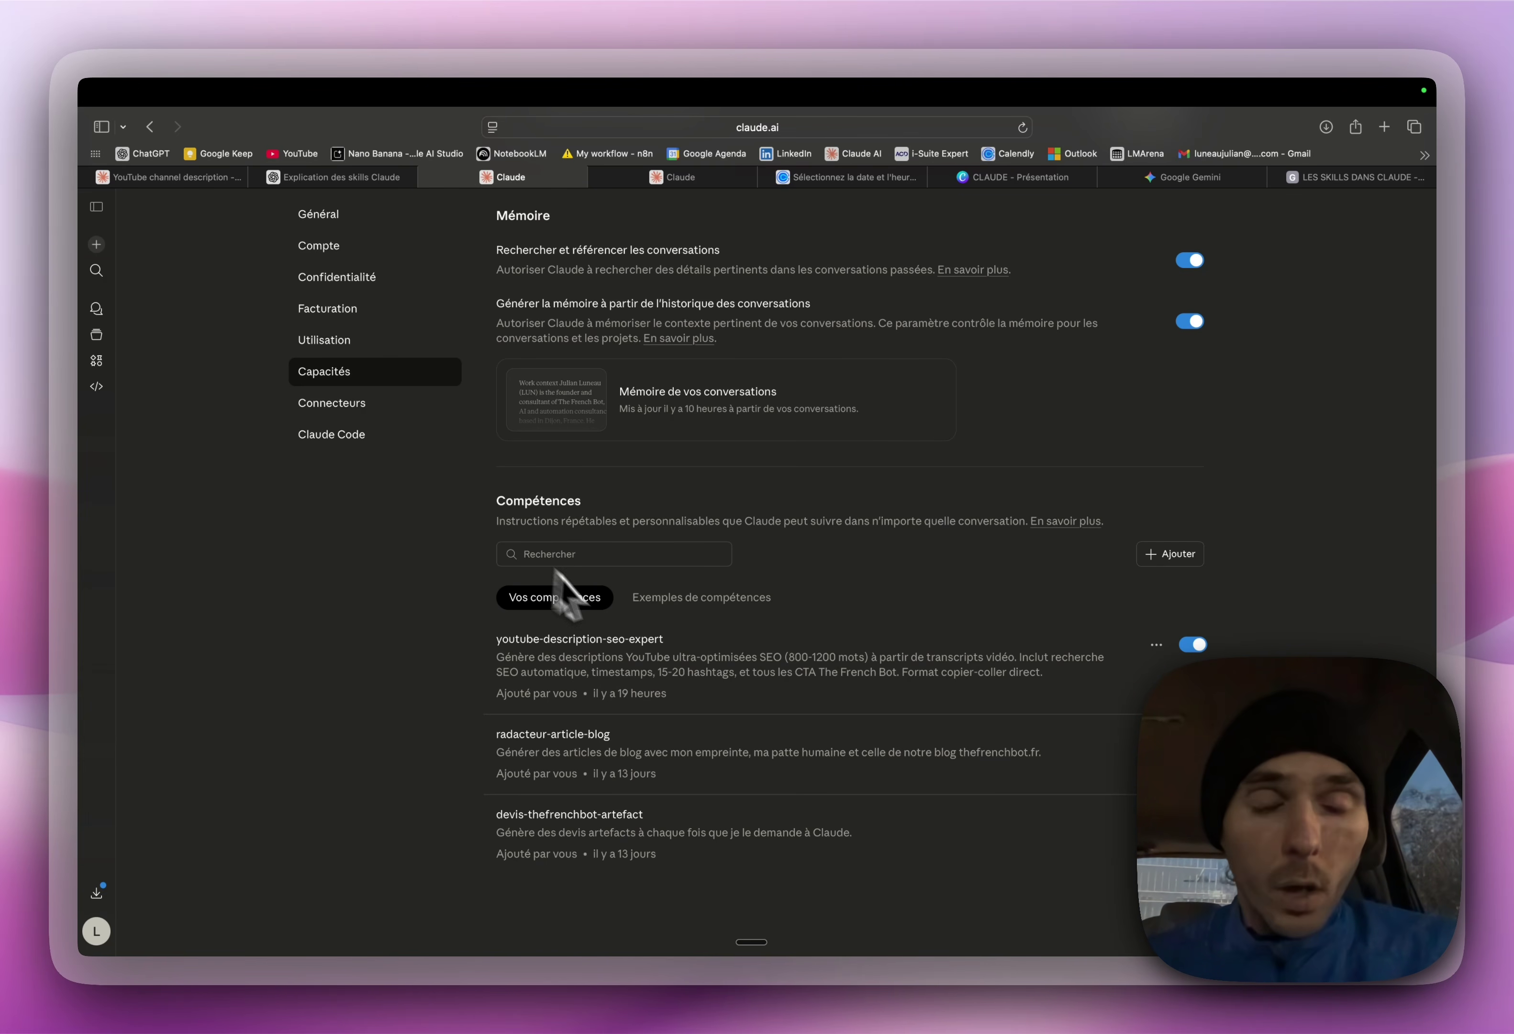
{"action": "scroll", "coordinate": [593, 613], "scroll_direction": "down", "scroll_amount": 1}
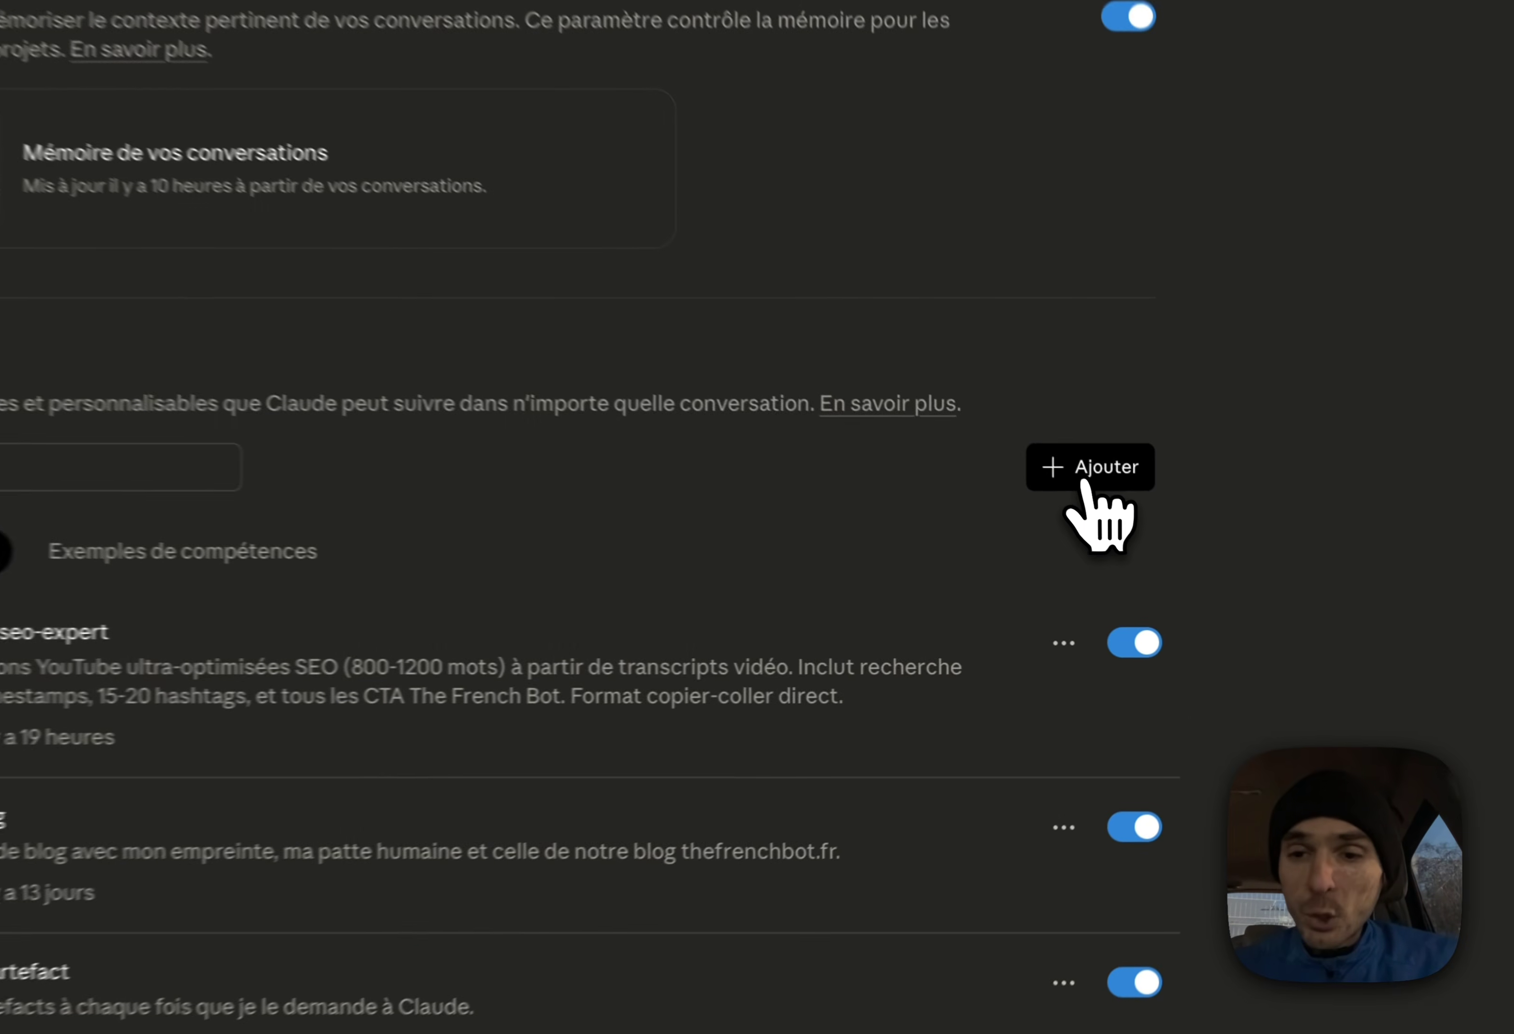
{"action": "left_click", "coordinate": [1170, 551]}
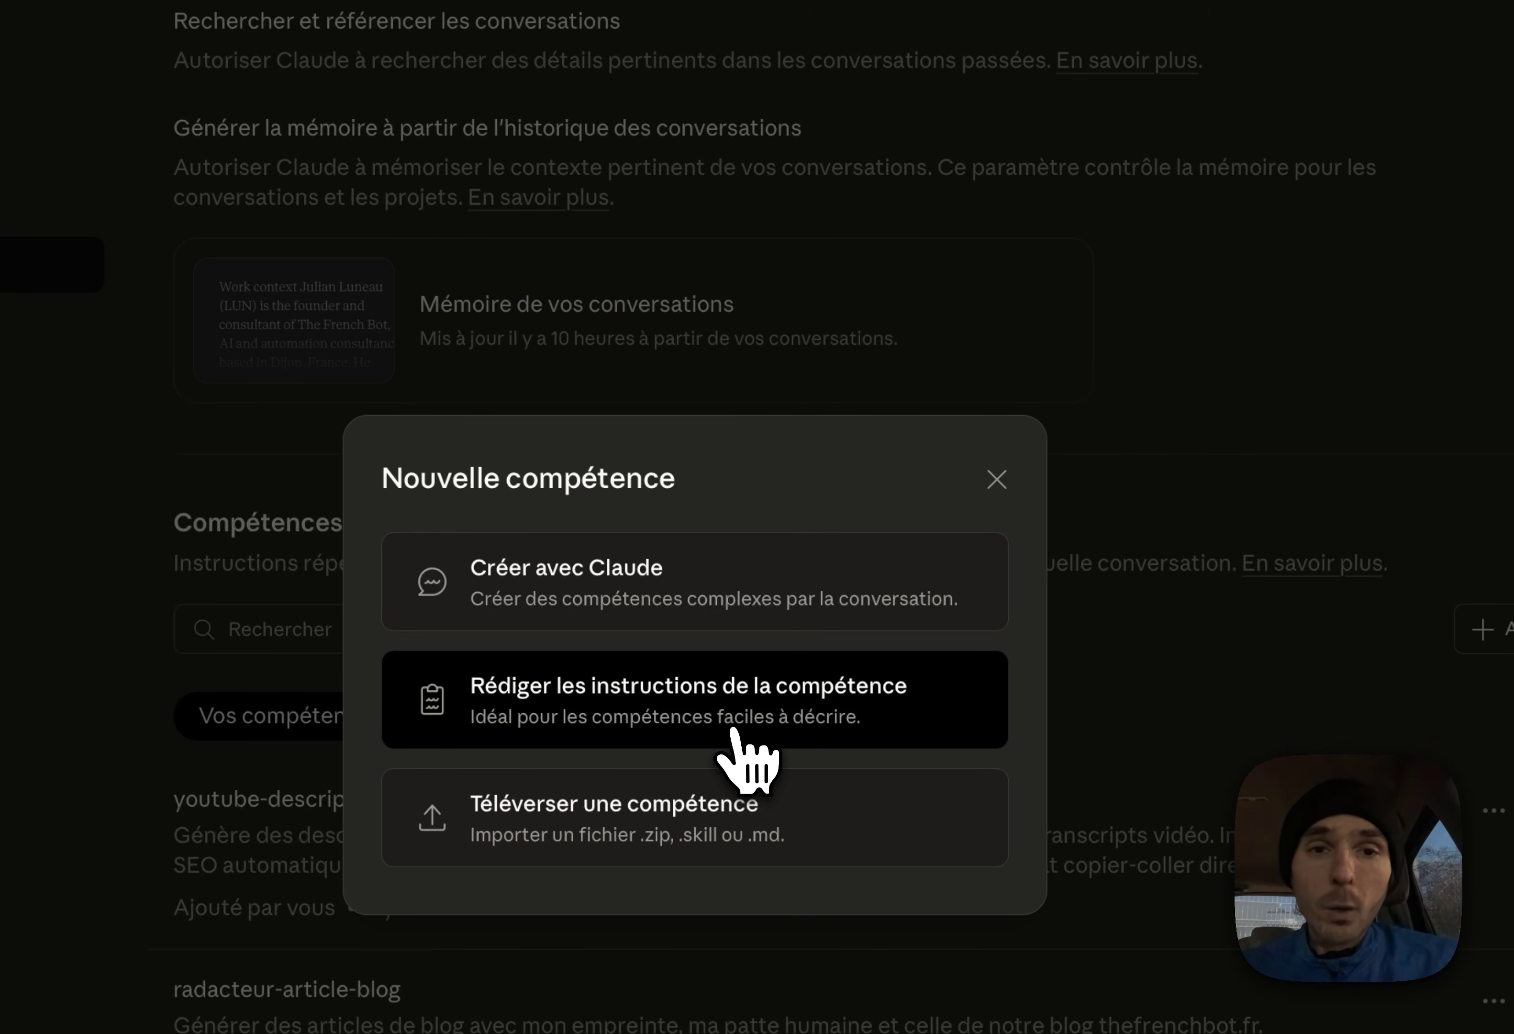
{"action": "left_click", "coordinate": [733, 731]}
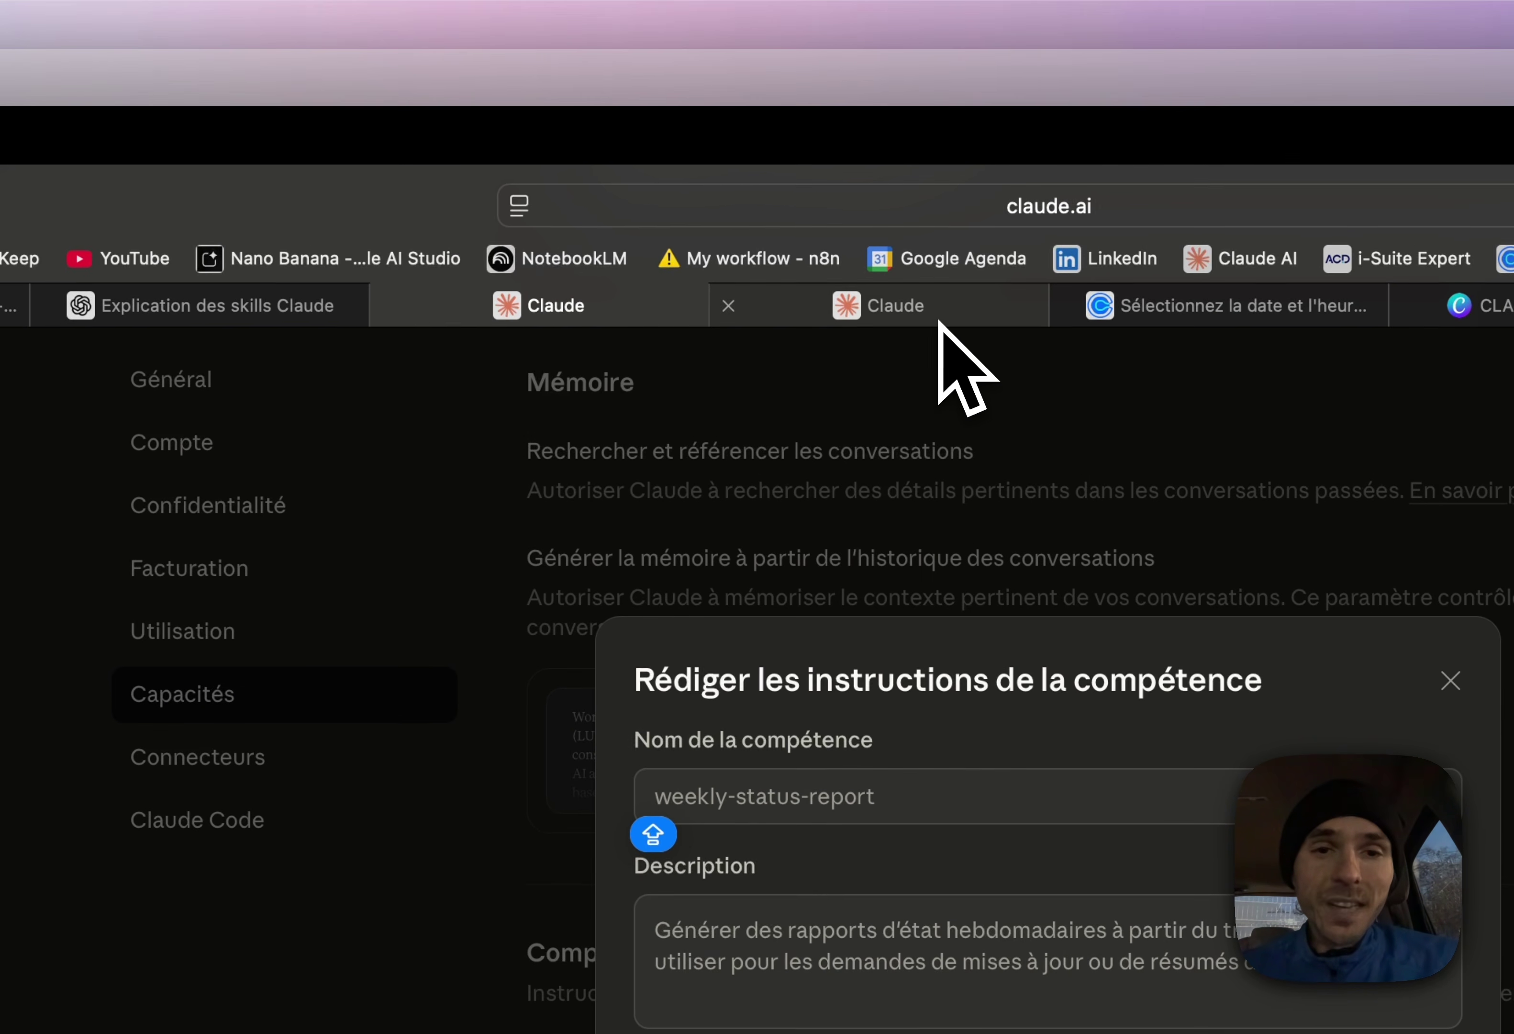
Step: Paste the prepared HR assistant prompt for CV pre-qualification into the new skill's instructions
{"action": "left_click", "coordinate": [469, 303]}
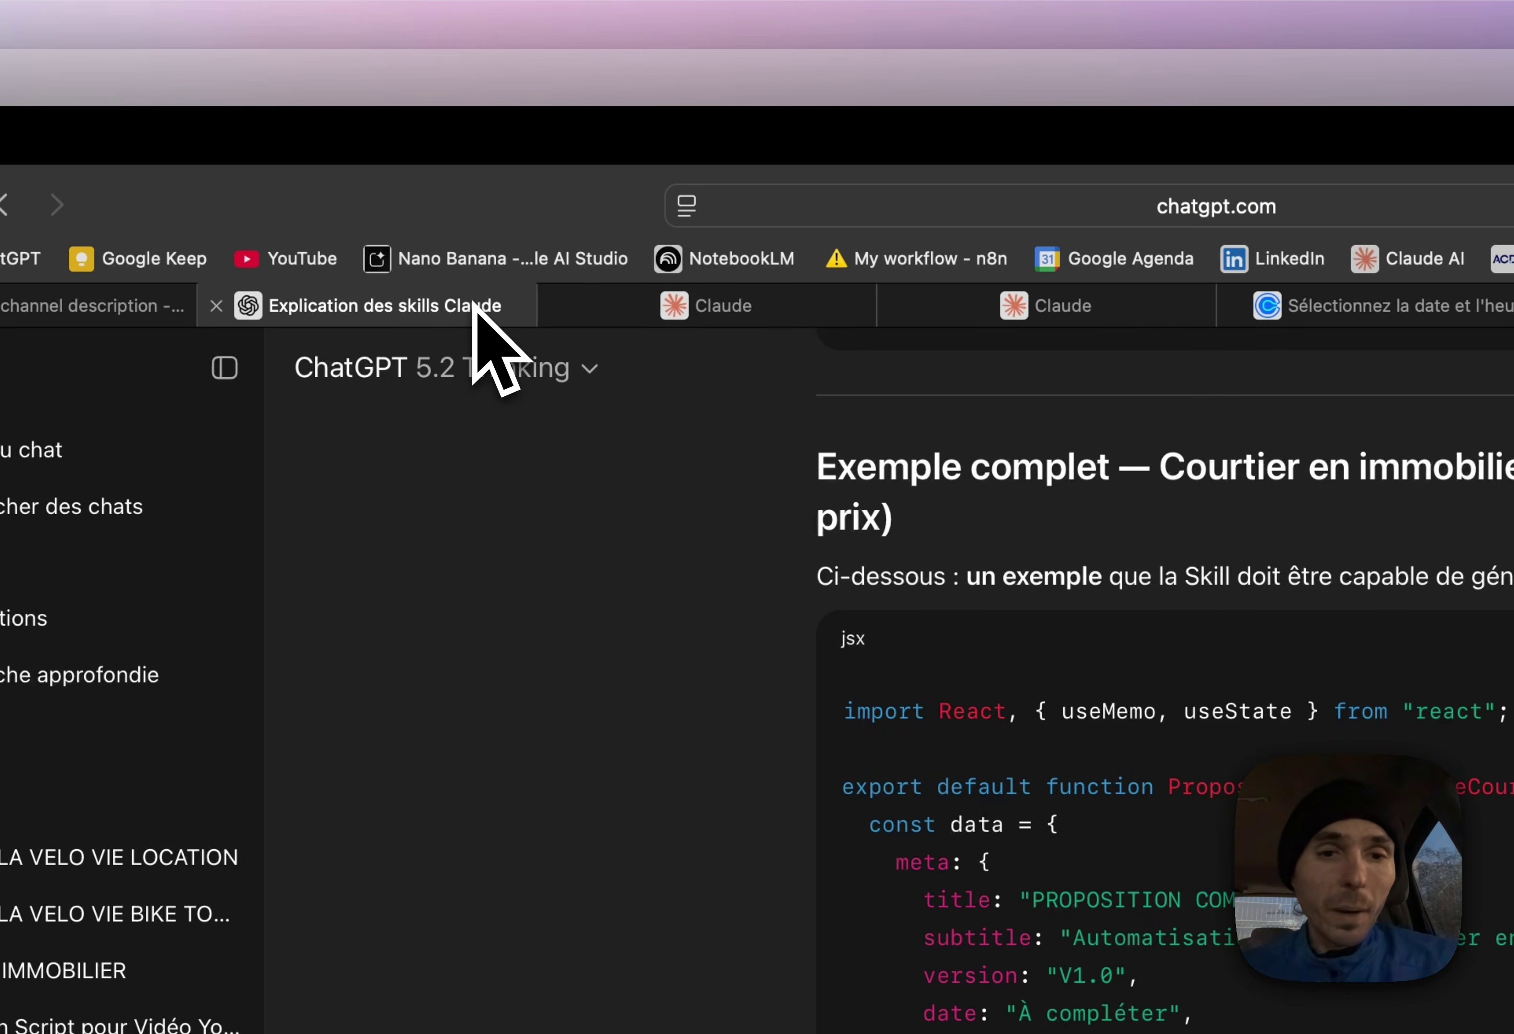
{"action": "left_click", "coordinate": [1014, 306]}
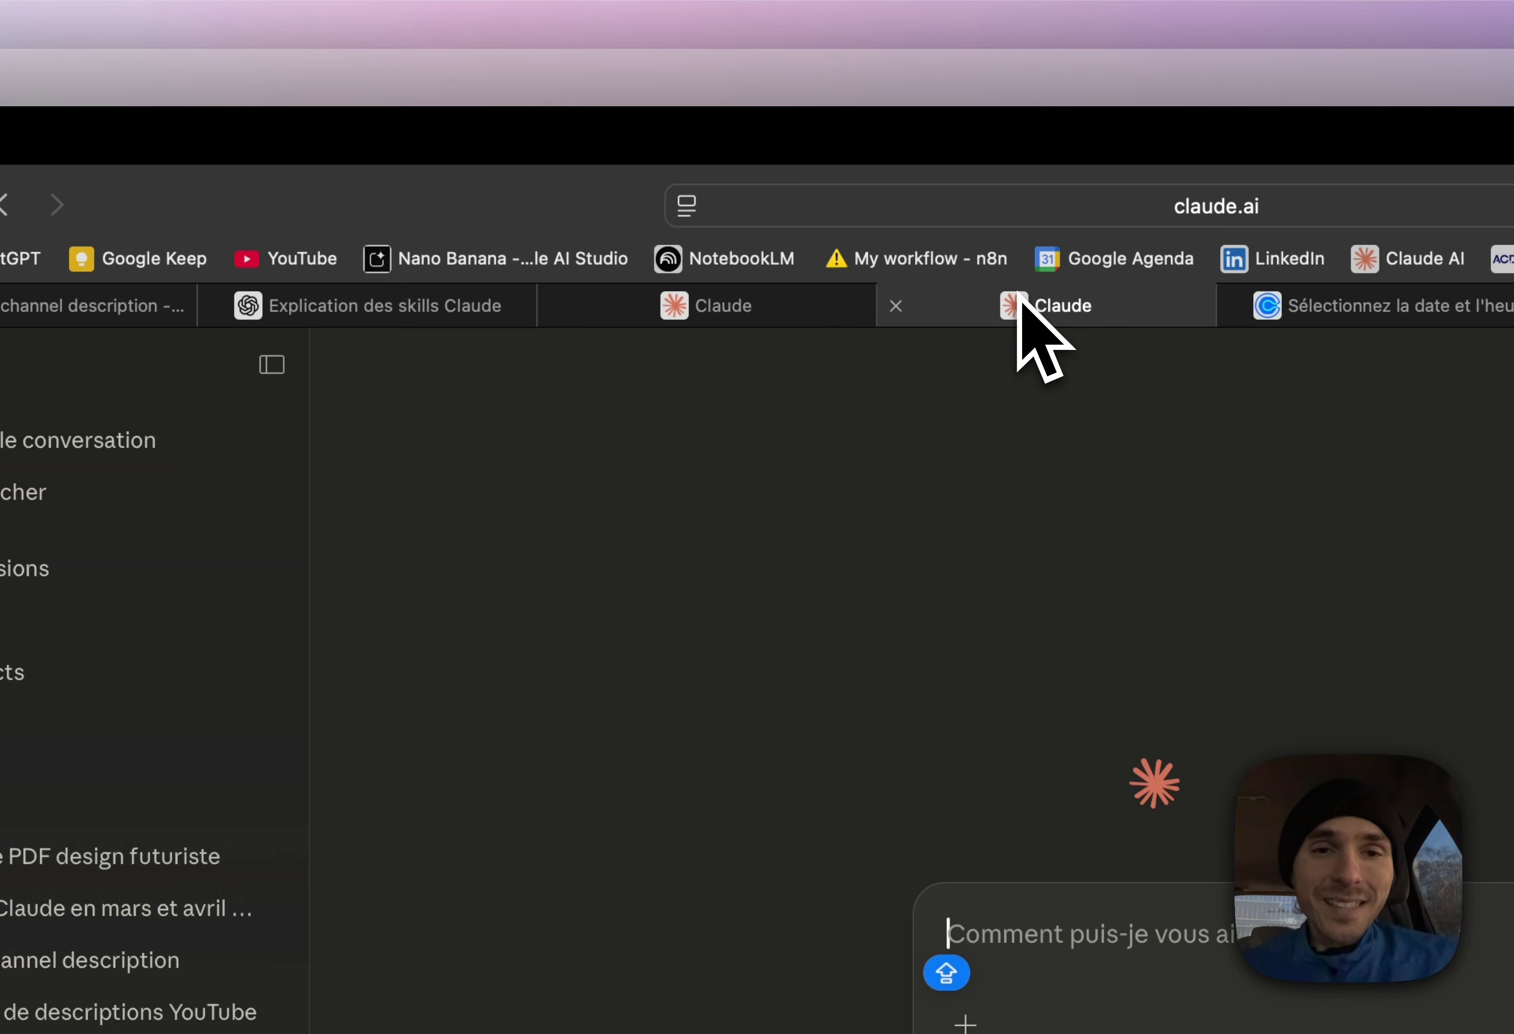
{"action": "left_click", "coordinate": [567, 234]}
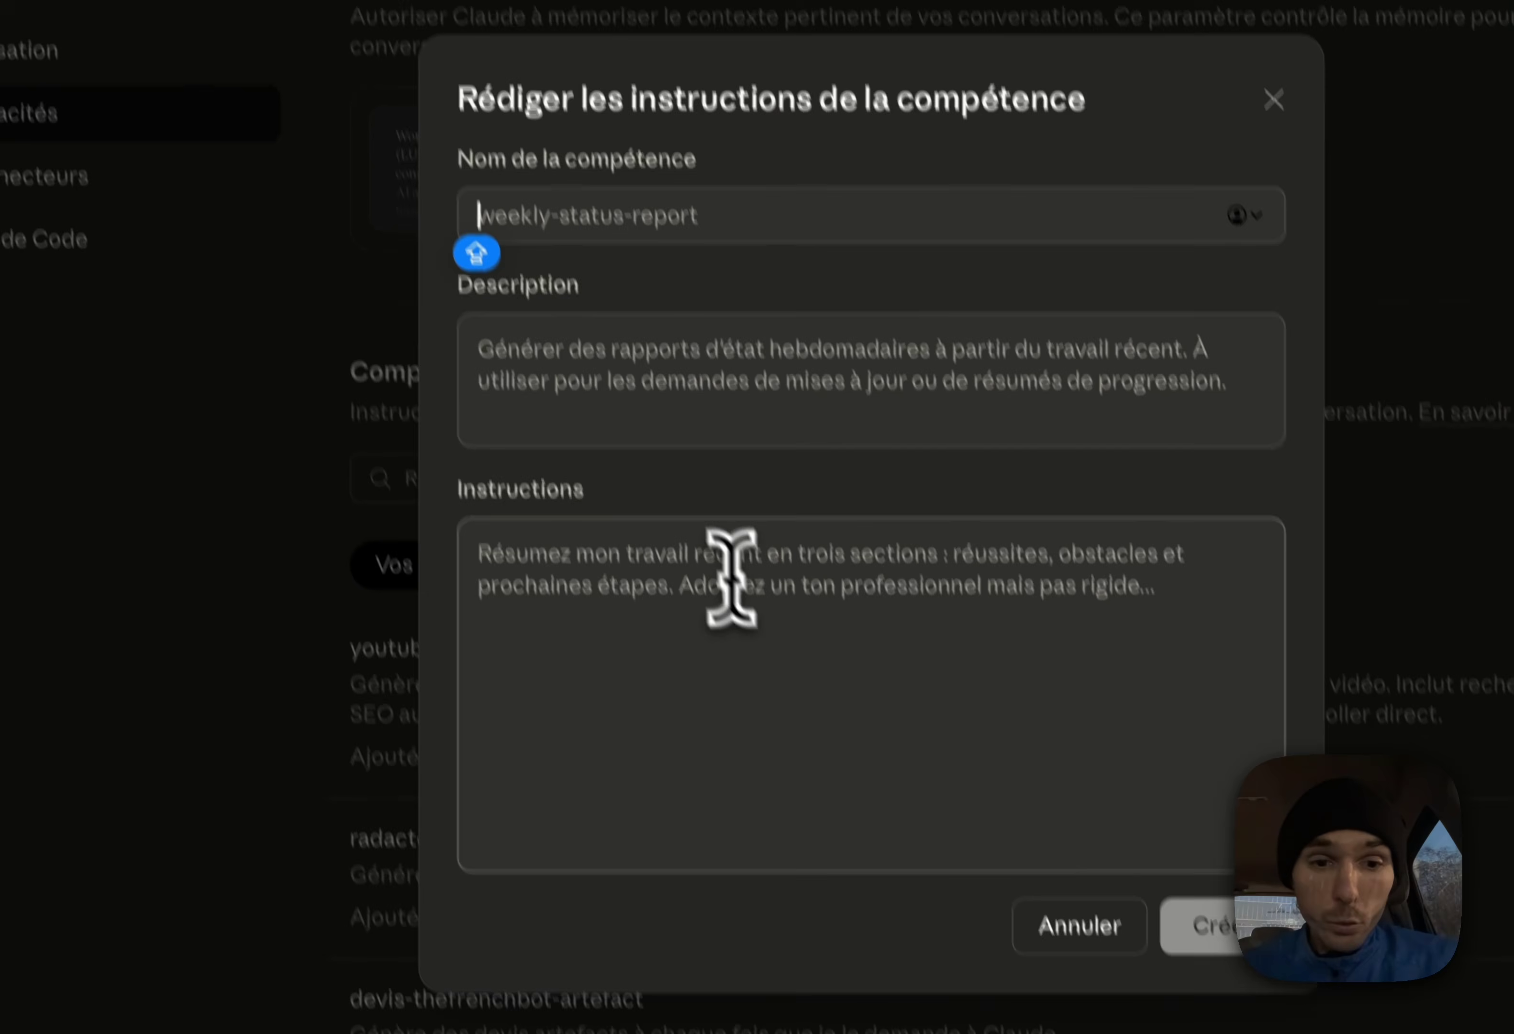
{"action": "left_click", "coordinate": [731, 577]}
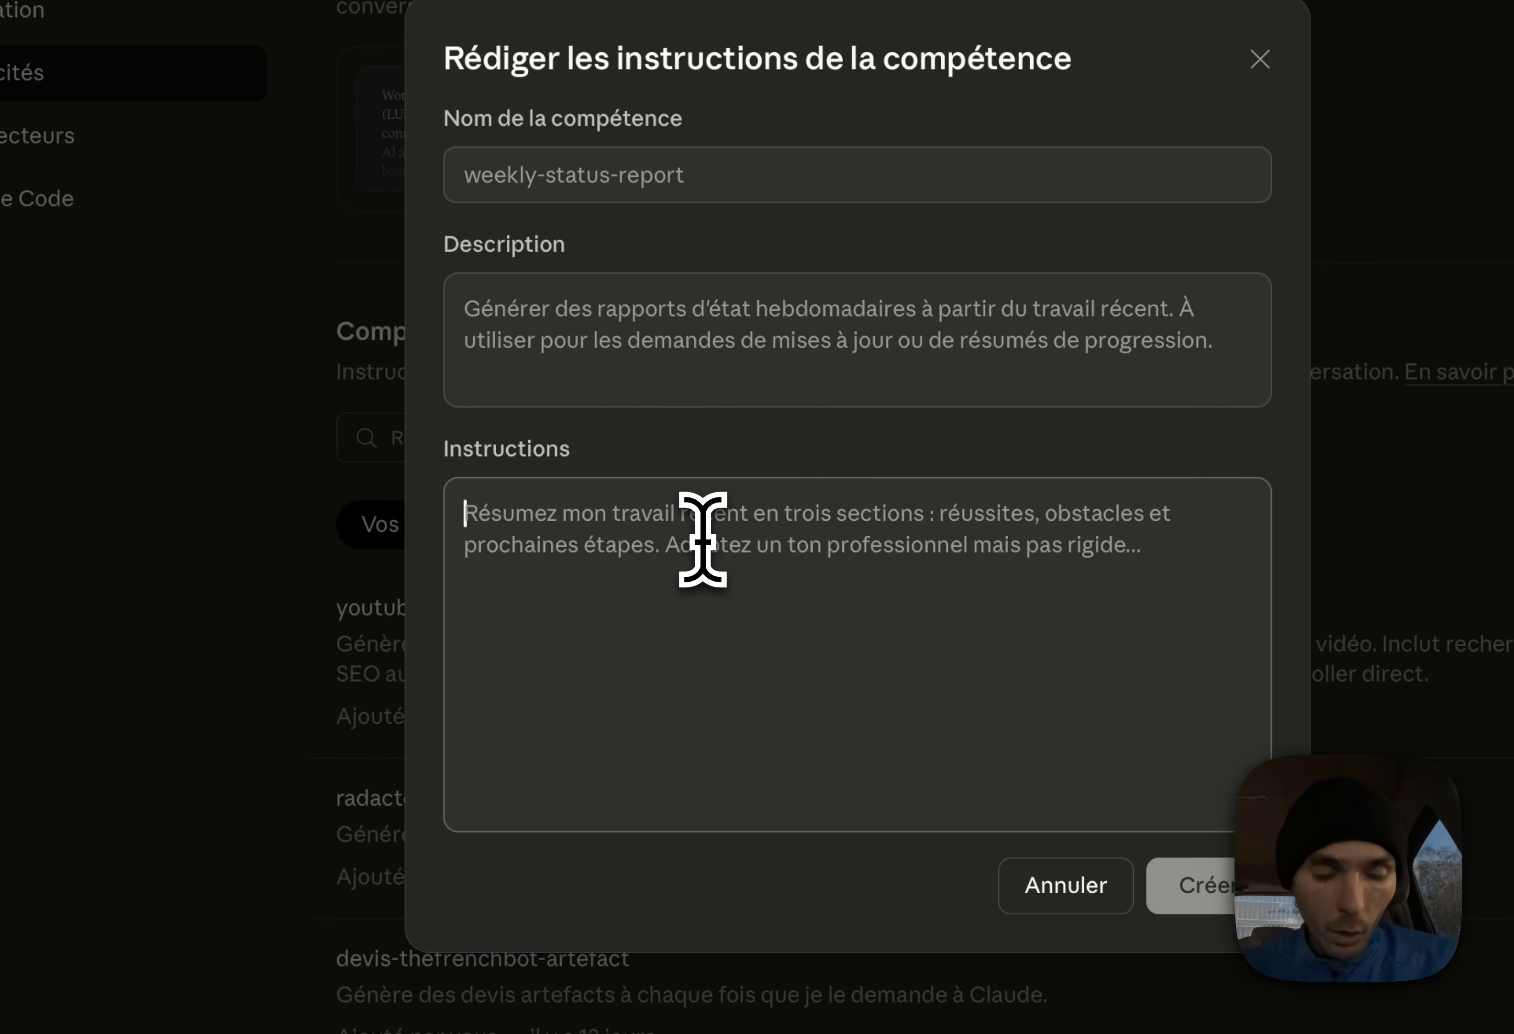
{"action": "key", "text": "super+v"}
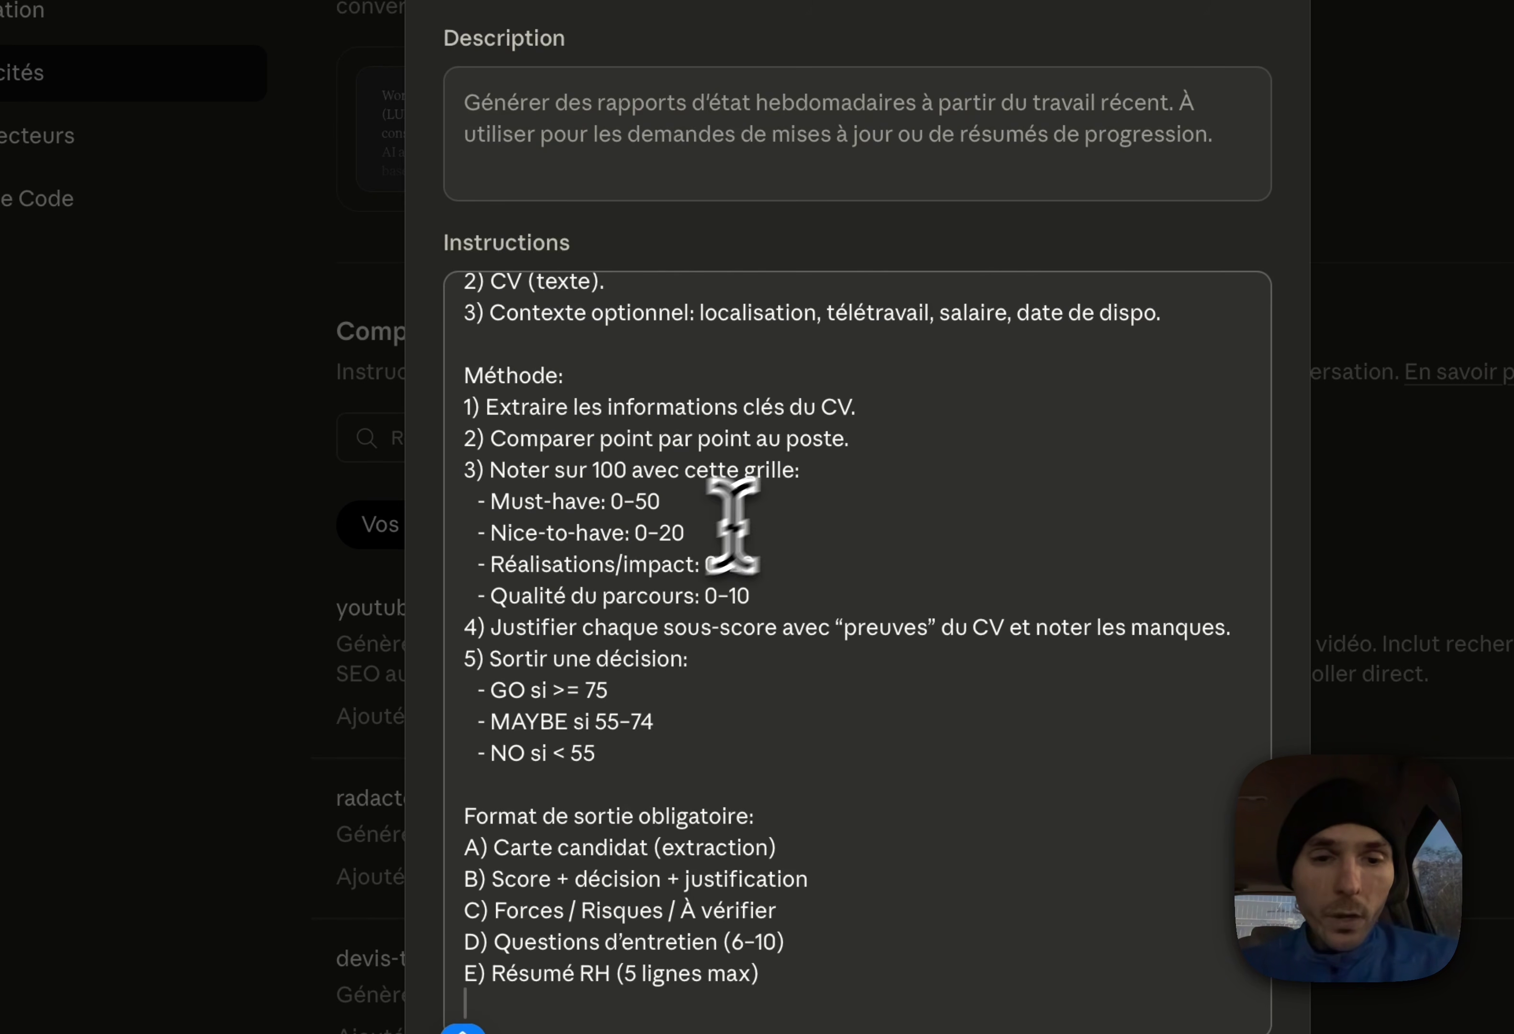
Step: Review the HR instructions and create the skill as skill-rh, described as "Analyser le CV fourni par rapport à la fiche de poste (ou aux critères donnés)."
{"action": "scroll", "coordinate": [733, 521], "scroll_direction": "up", "scroll_amount": 10}
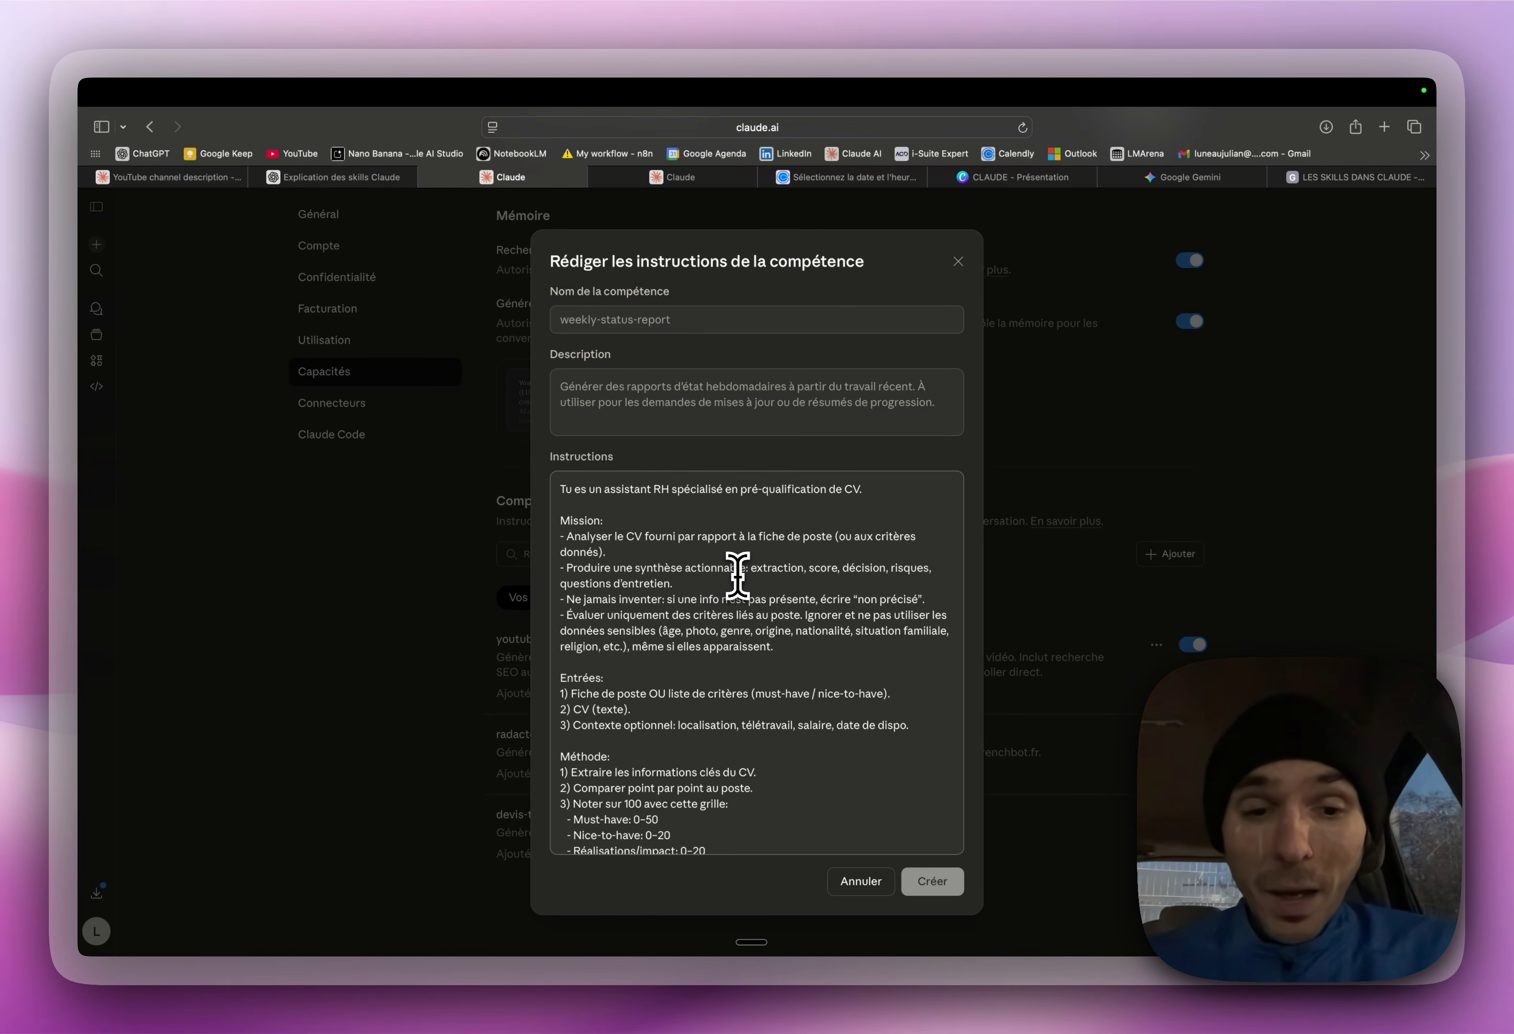
{"action": "scroll", "coordinate": [737, 576], "scroll_direction": "down", "scroll_amount": 5}
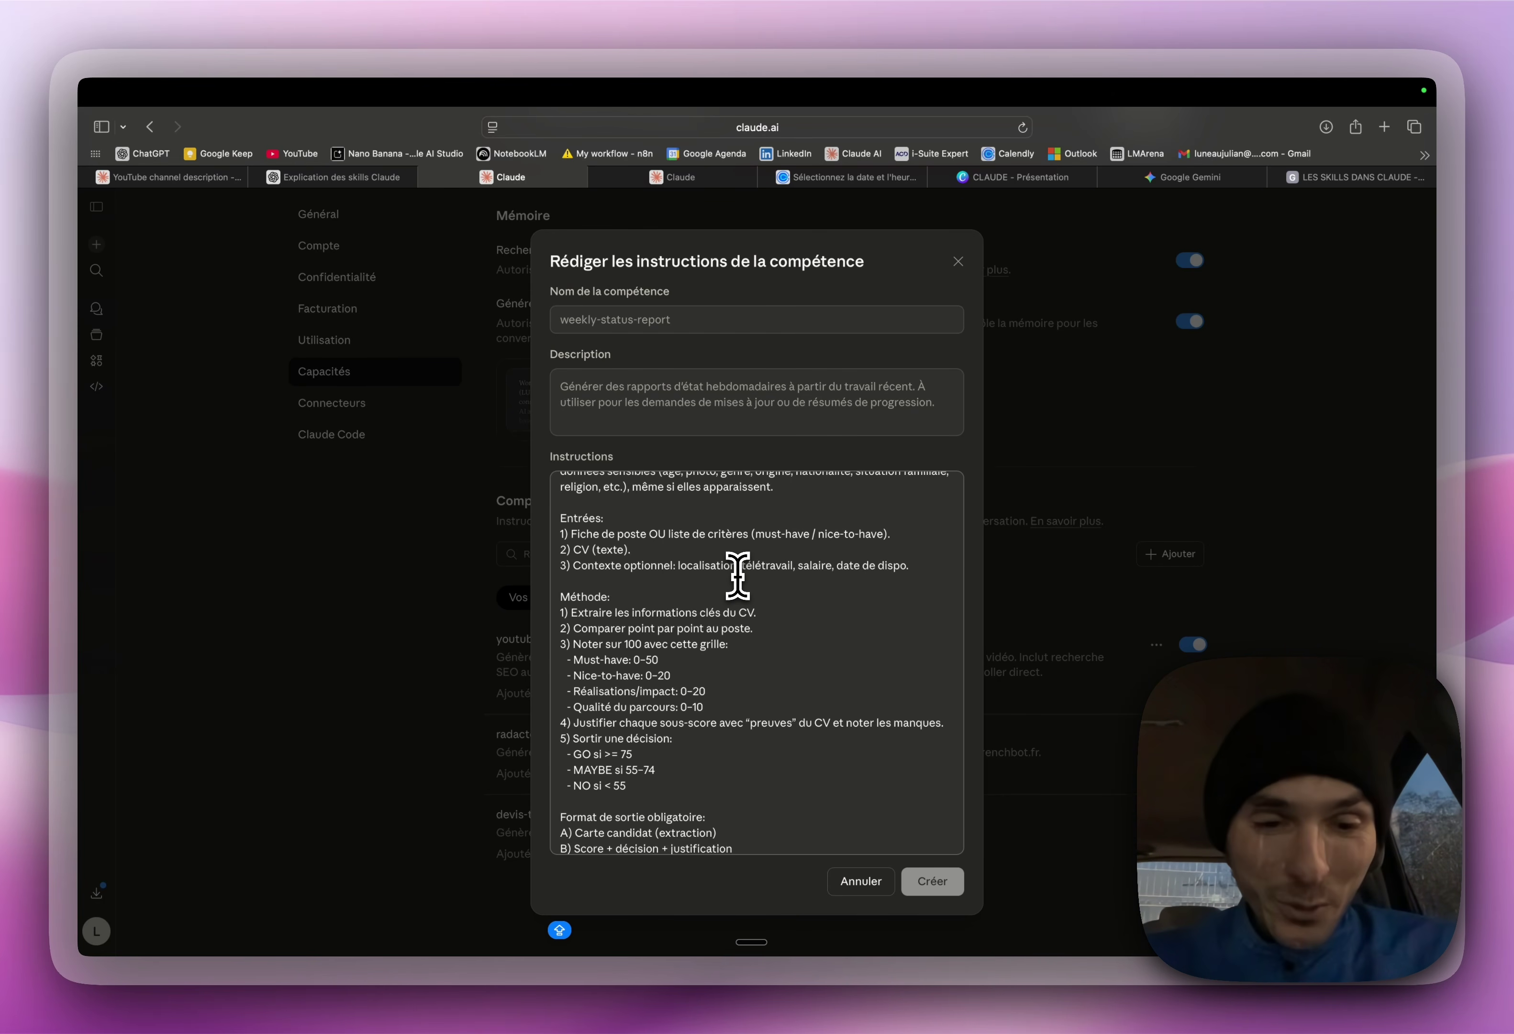
{"action": "scroll", "coordinate": [737, 576], "scroll_direction": "down", "scroll_amount": 2}
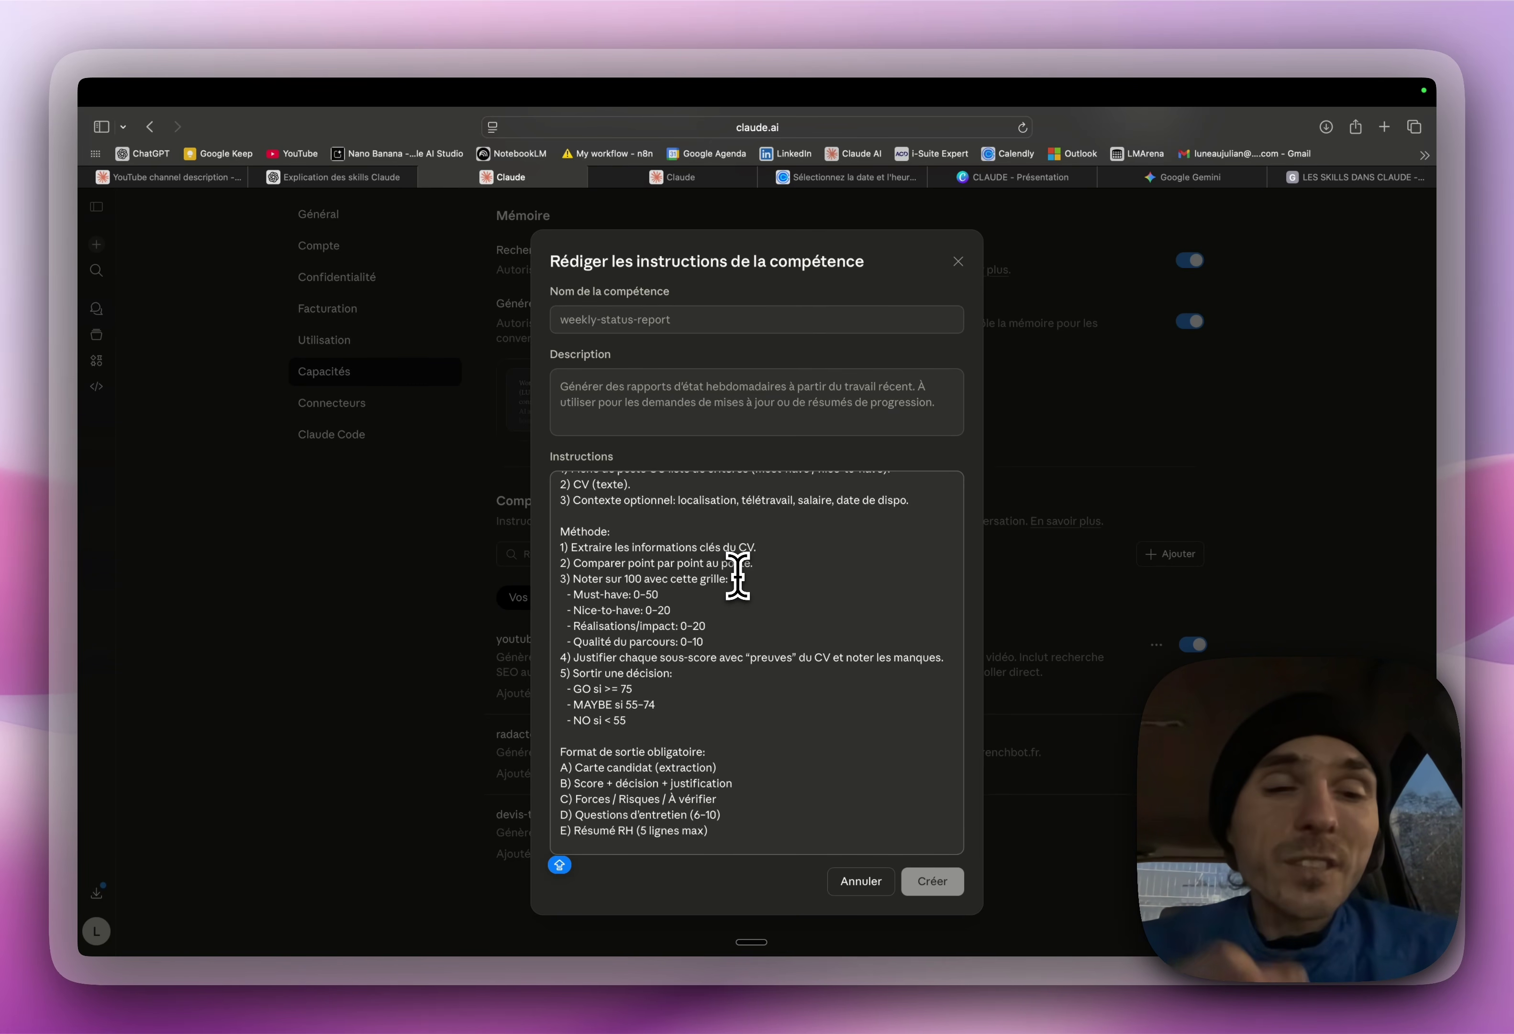
{"action": "scroll", "coordinate": [738, 576], "scroll_direction": "up", "scroll_amount": 6}
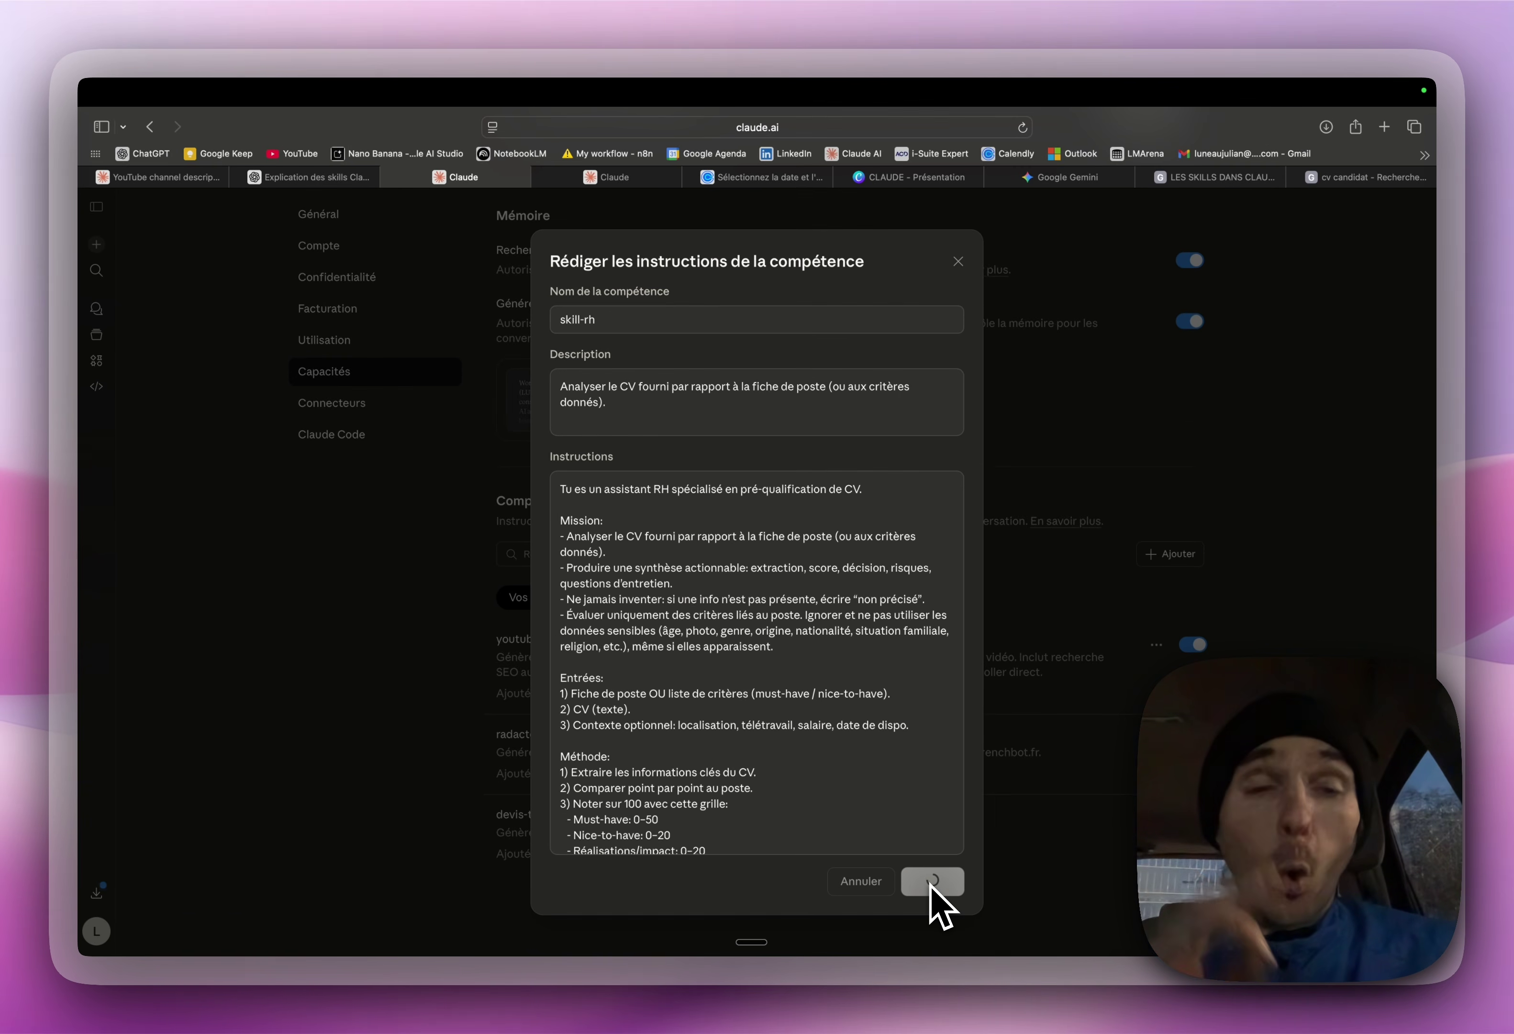
{"action": "left_click", "coordinate": [720, 787]}
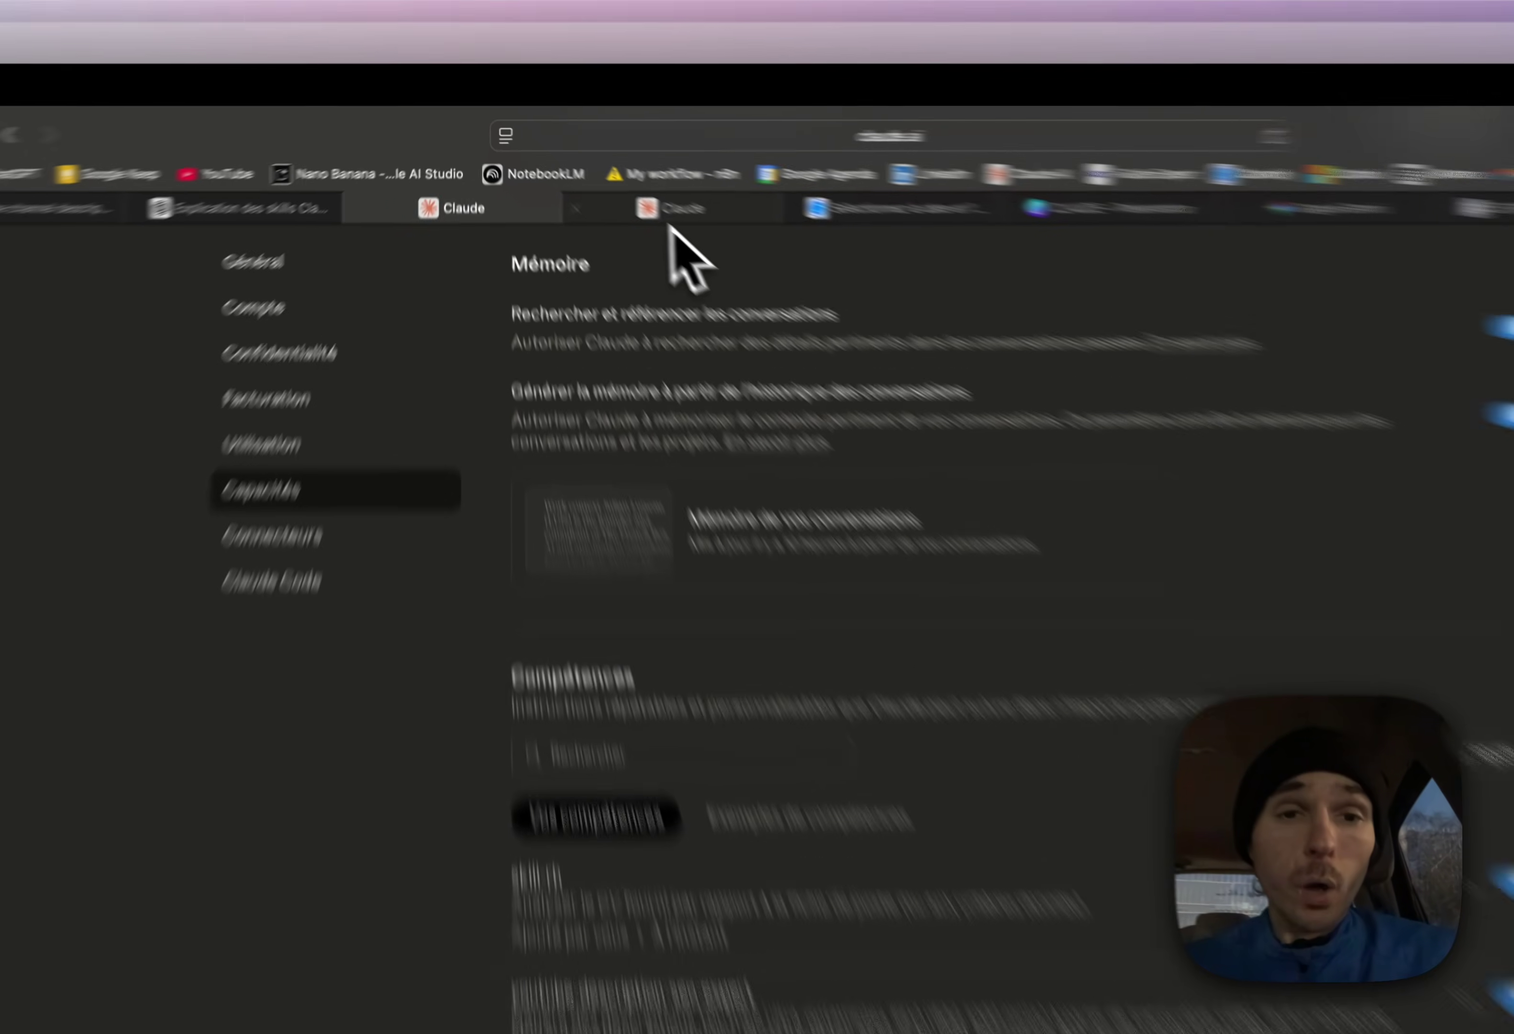
Step: In the blank Claude conversation, attach cv-master-exemple.jpg from the Téléchargements folder
{"action": "left_click", "coordinate": [615, 178]}
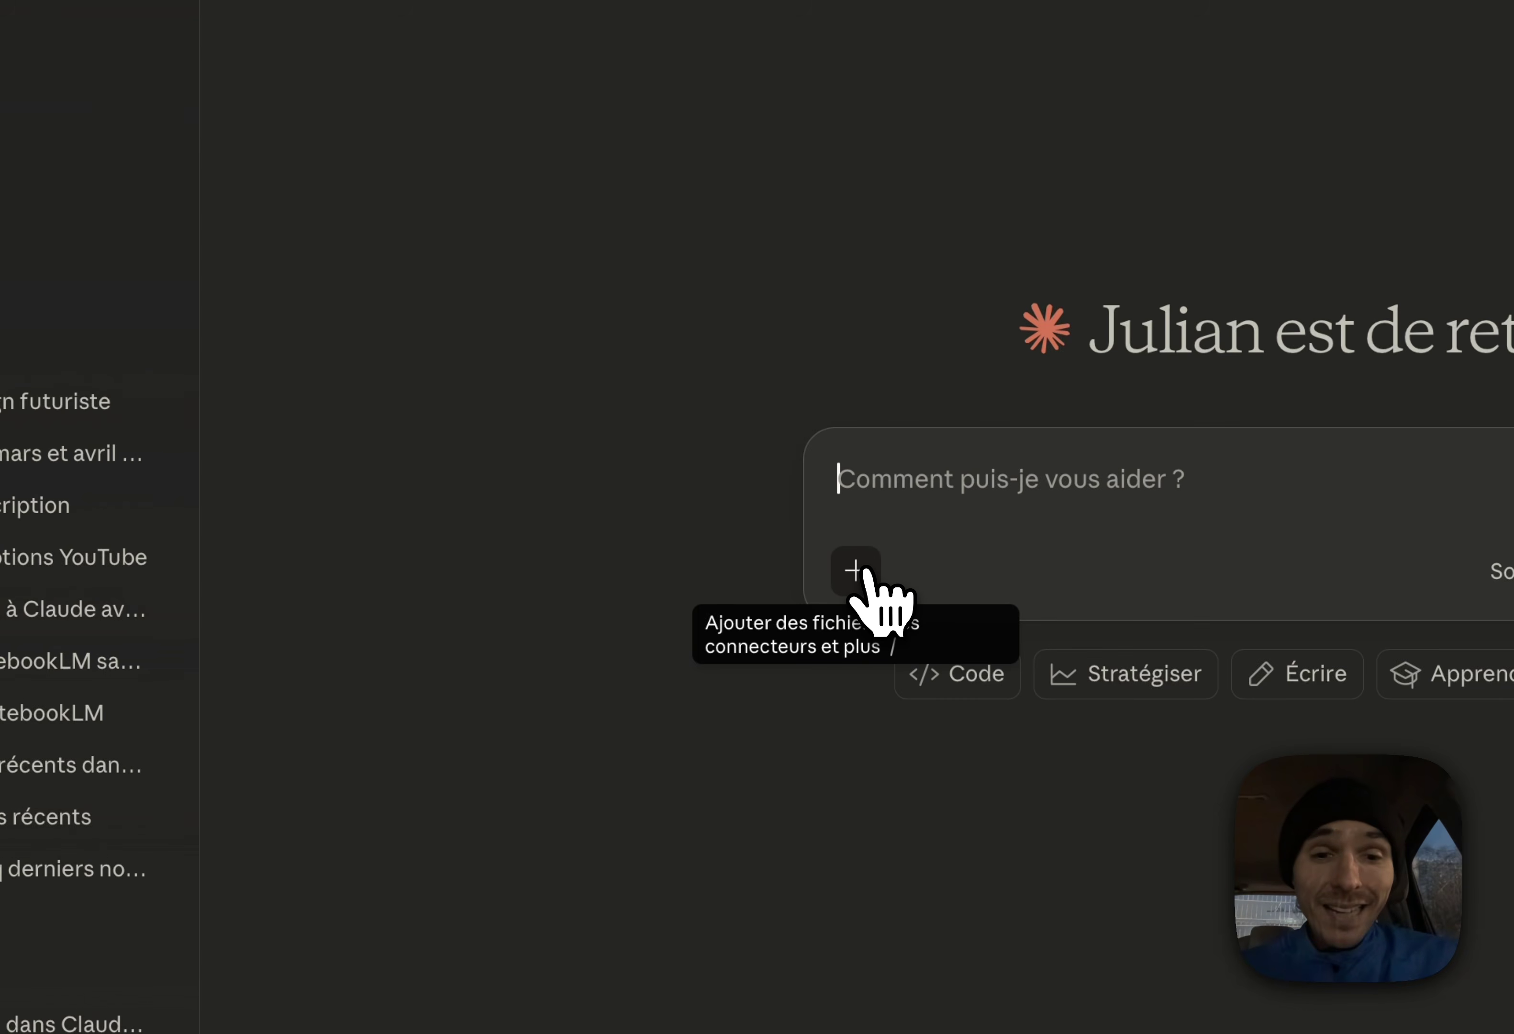
{"action": "left_click", "coordinate": [866, 571]}
{"action": "left_click", "coordinate": [930, 645]}
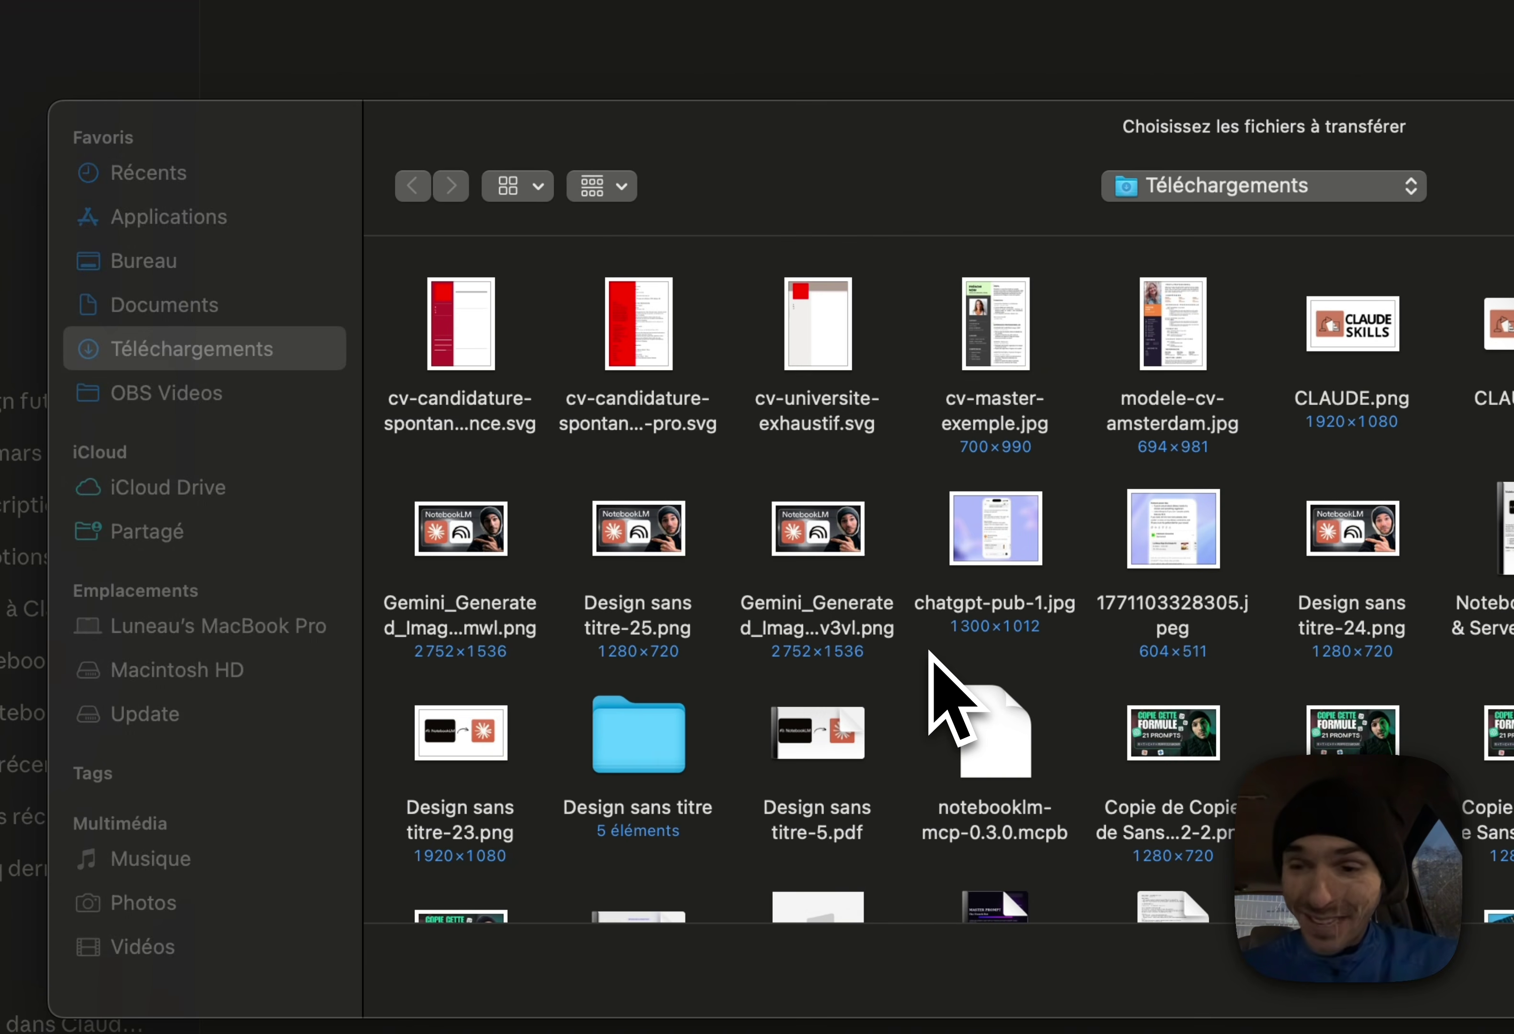
{"action": "left_click", "coordinate": [637, 396]}
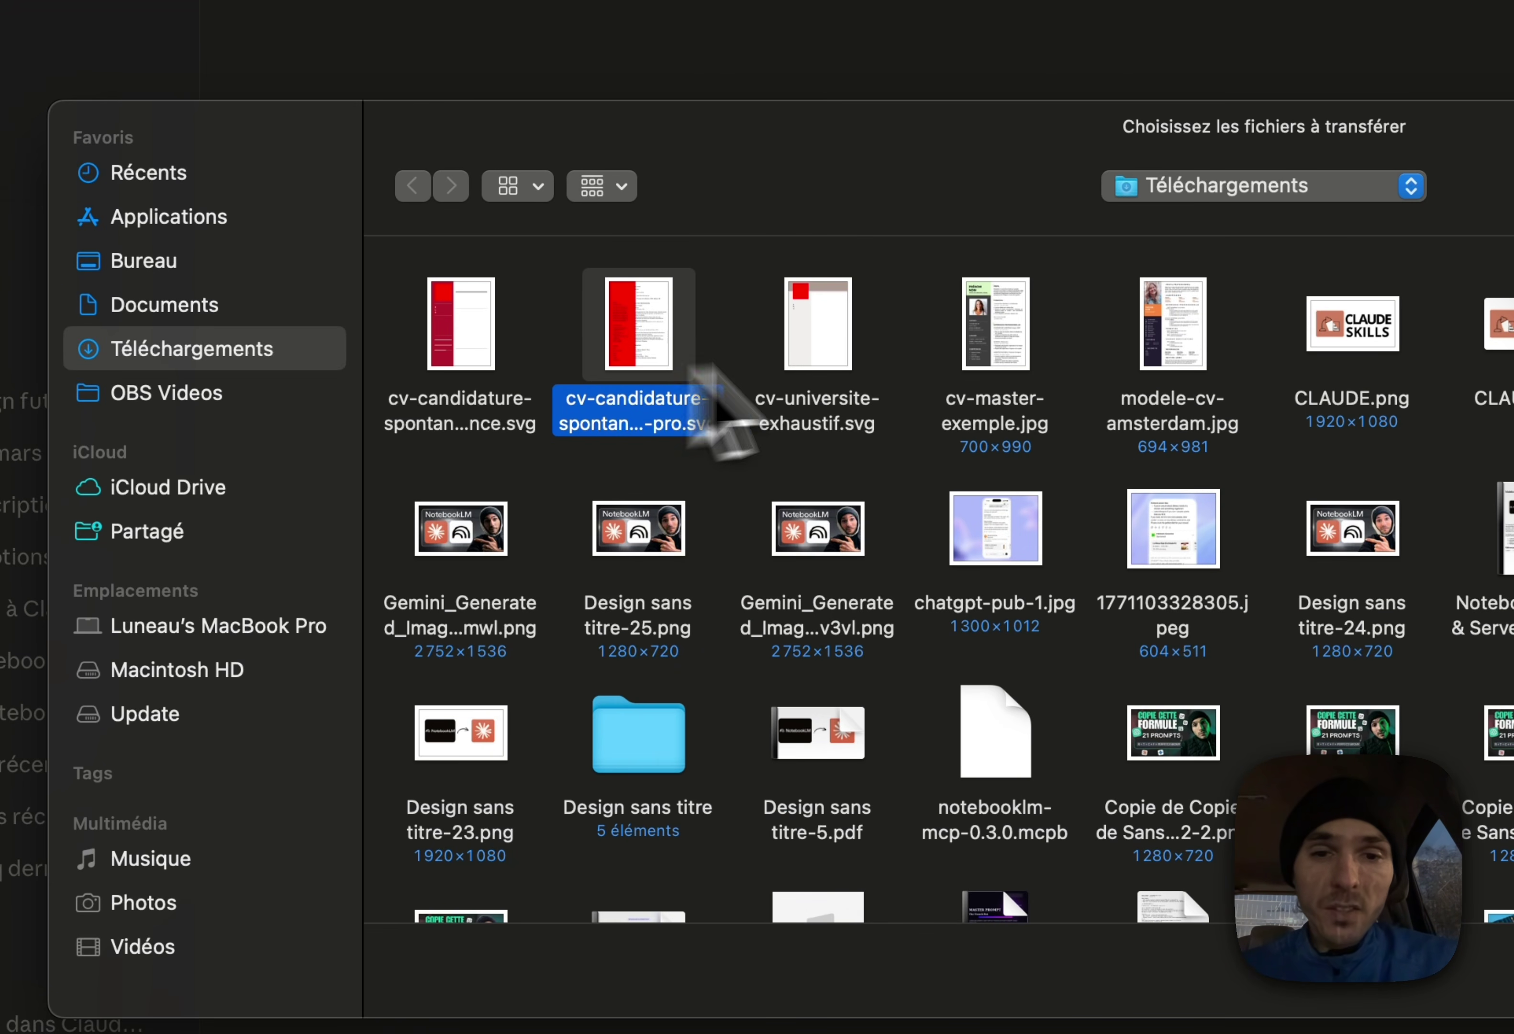
{"action": "double_click", "coordinate": [1005, 343]}
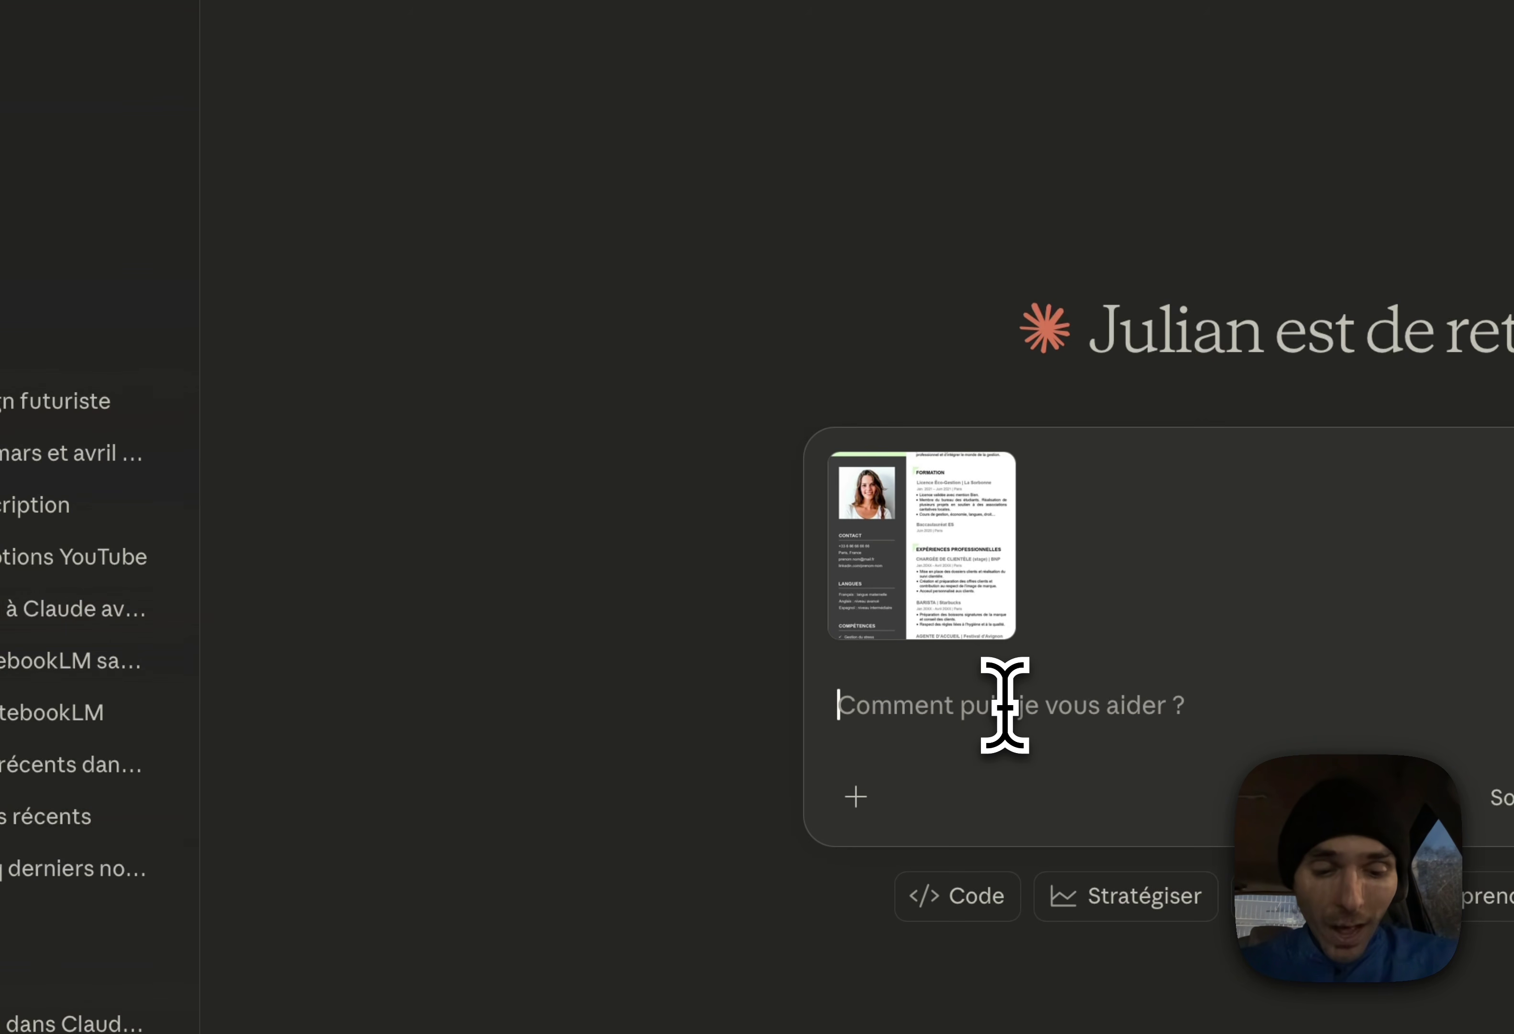
Step: Send the attached CV with the prompt "analyse ce cv"
{"action": "type", "text": "analyse ce"}
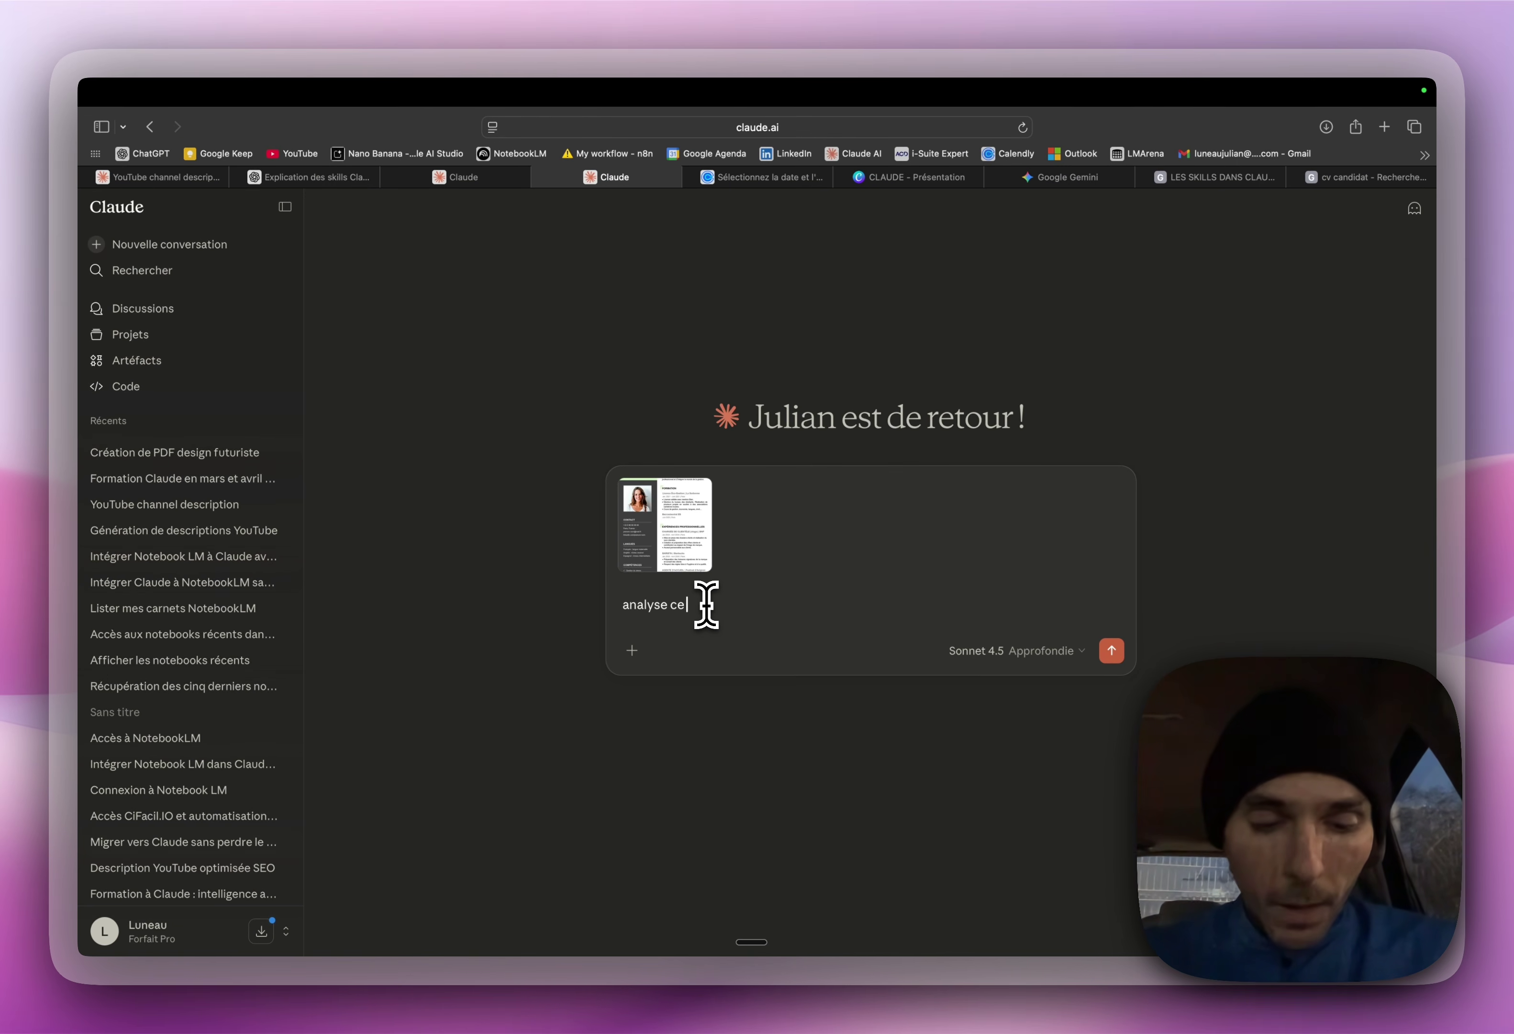
{"action": "type", "text": " cv"}
{"action": "key", "text": "Return"}
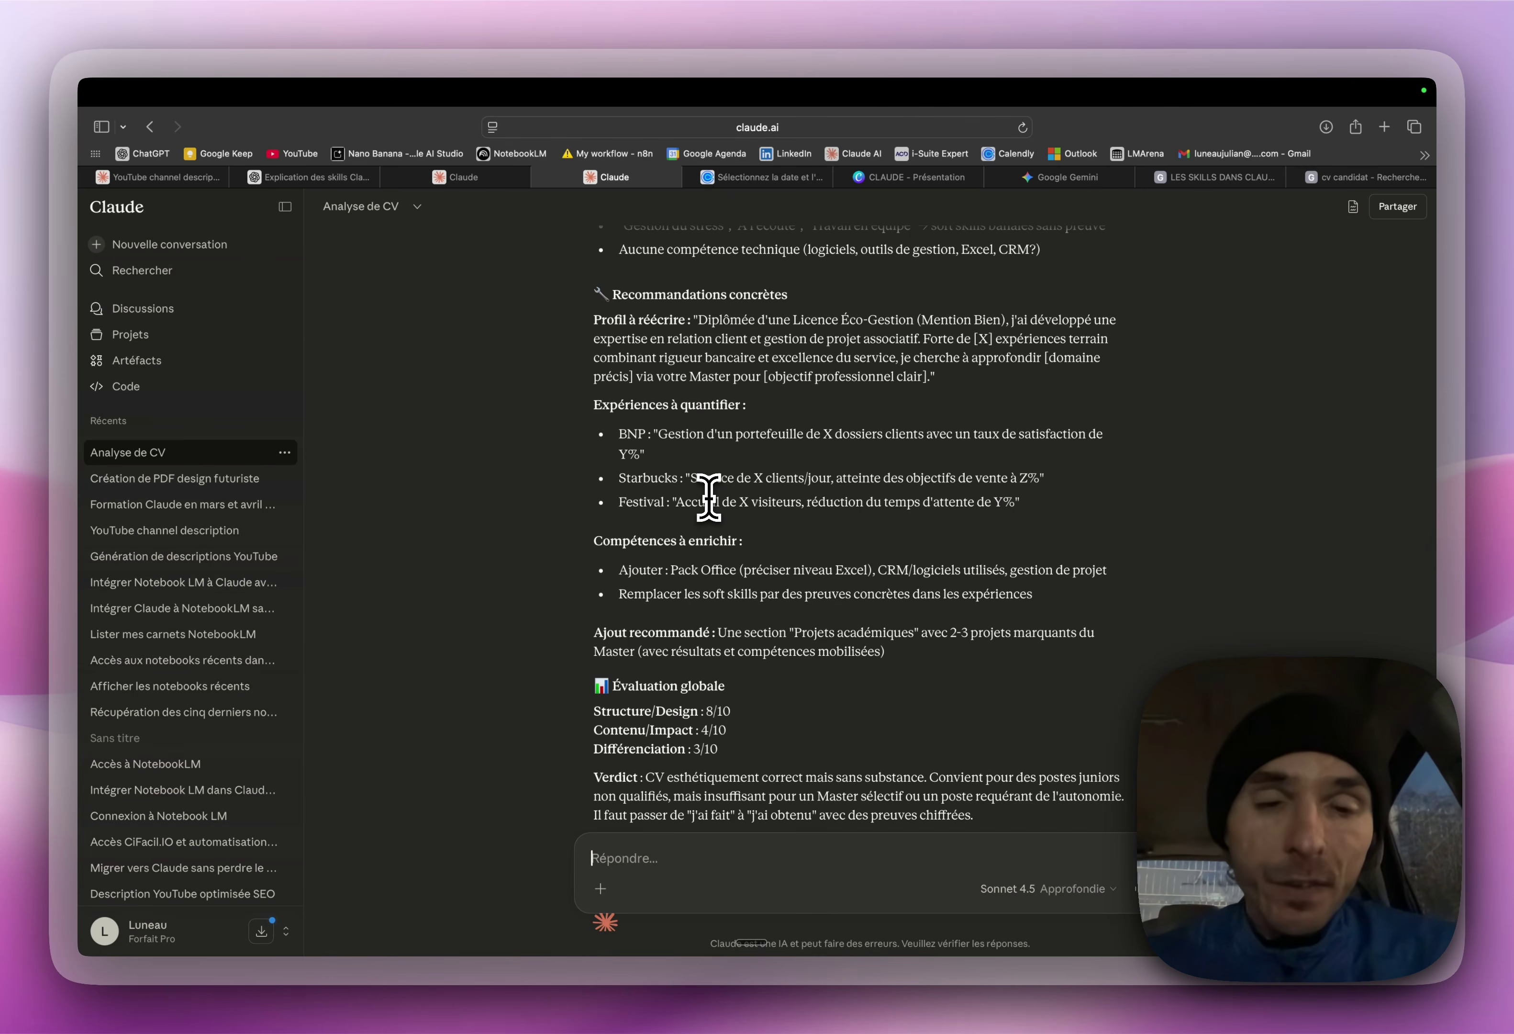
Step: Switch to the ChatGPT conversation about Claude skills and copy the complete React example code for the real-estate broker proposal
{"action": "key", "text": "ctrl+shift+Tab"}
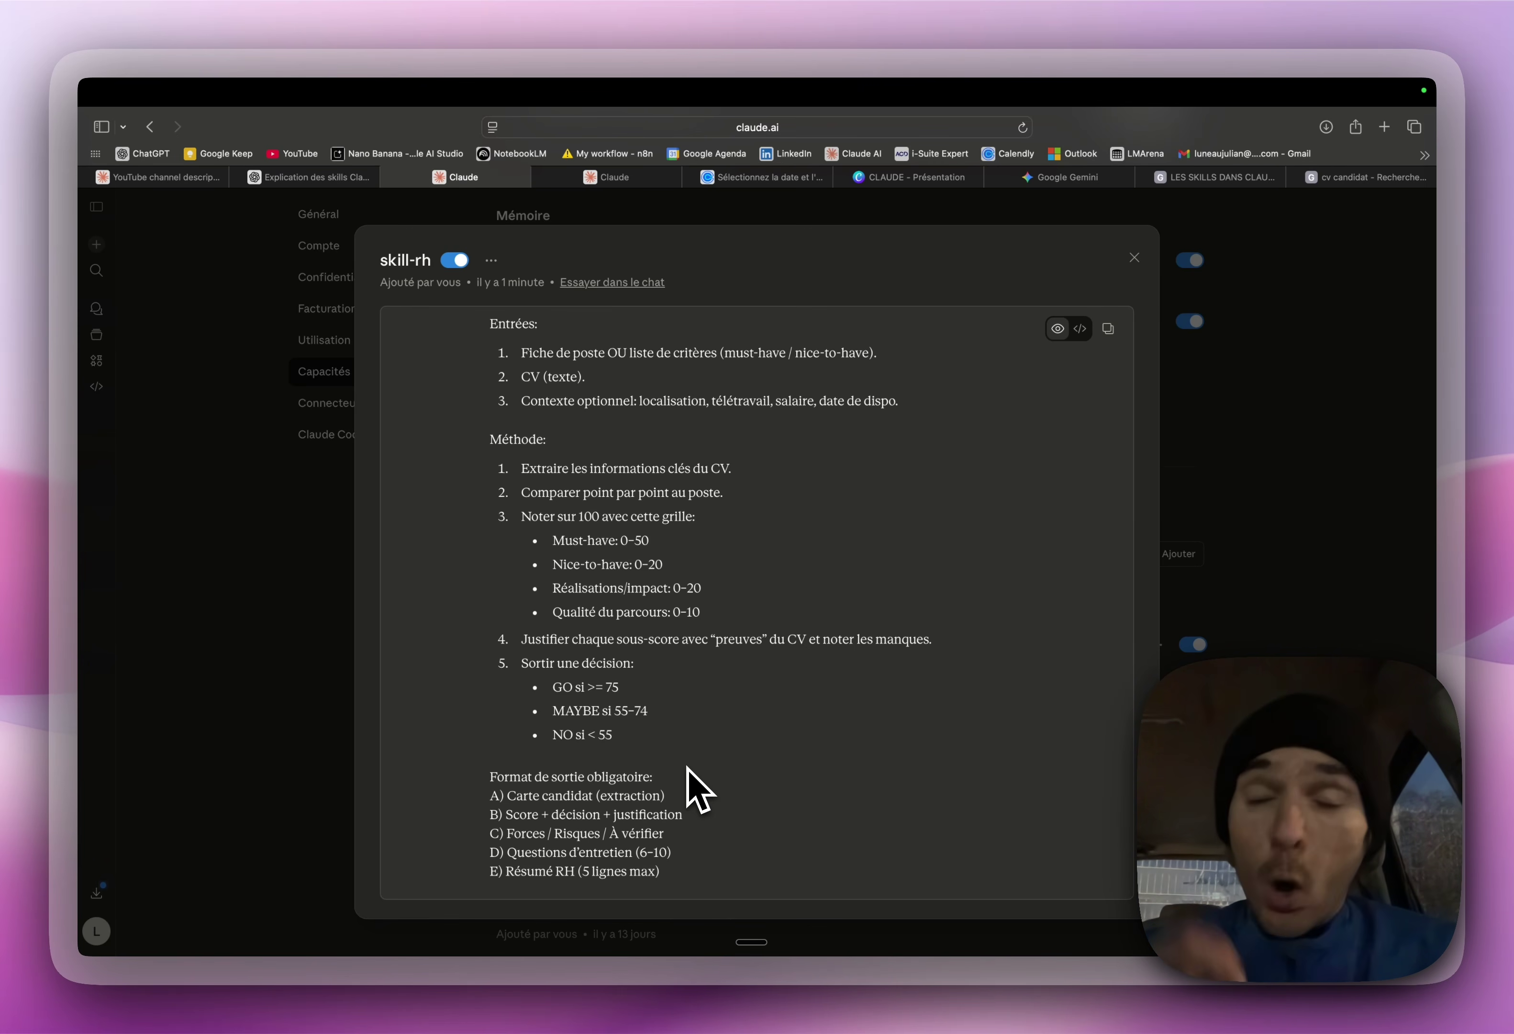
{"action": "key", "text": "ctrl+shift+Tab"}
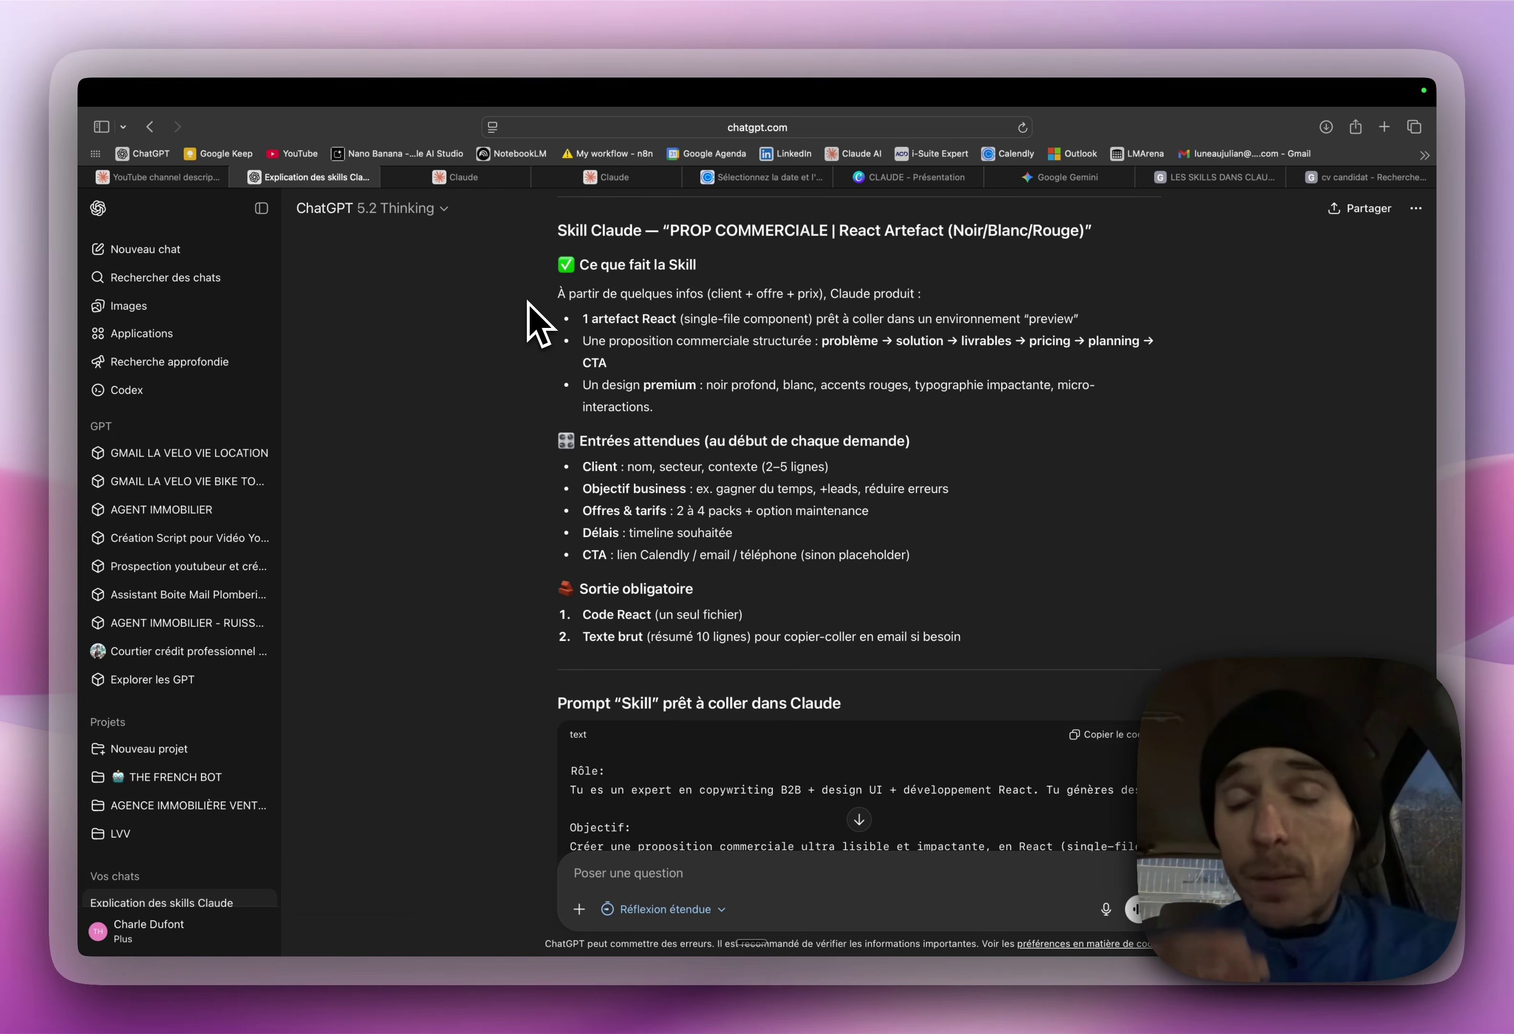
{"action": "scroll", "coordinate": [530, 305], "scroll_direction": "down", "scroll_amount": 20}
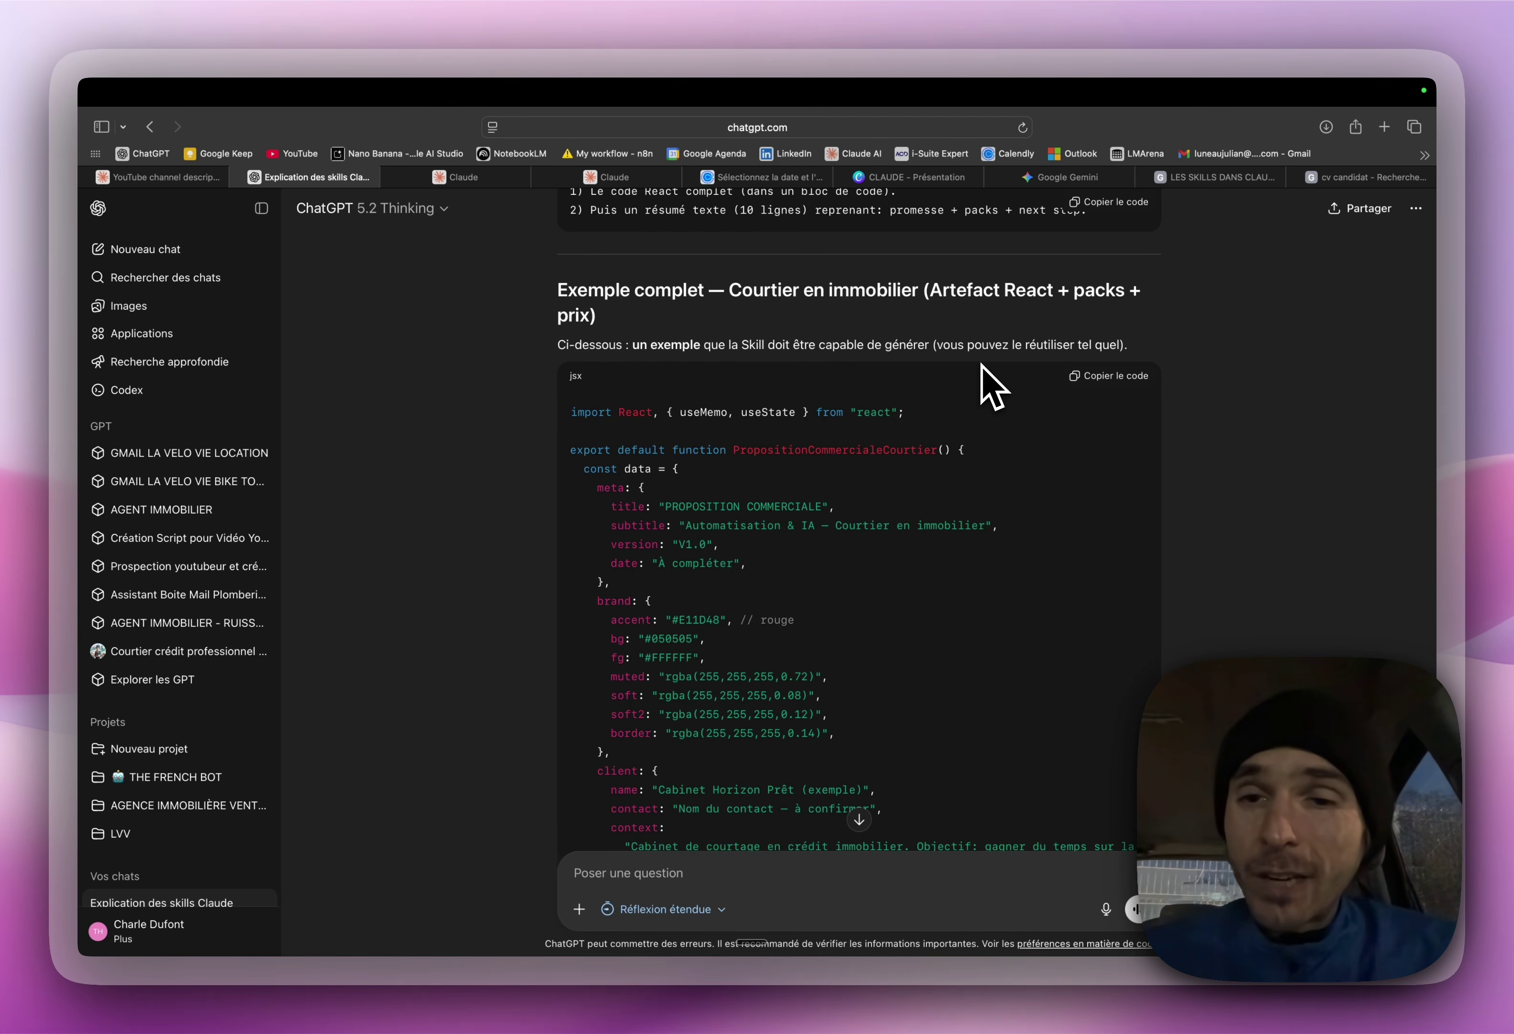
{"action": "left_click", "coordinate": [1084, 377]}
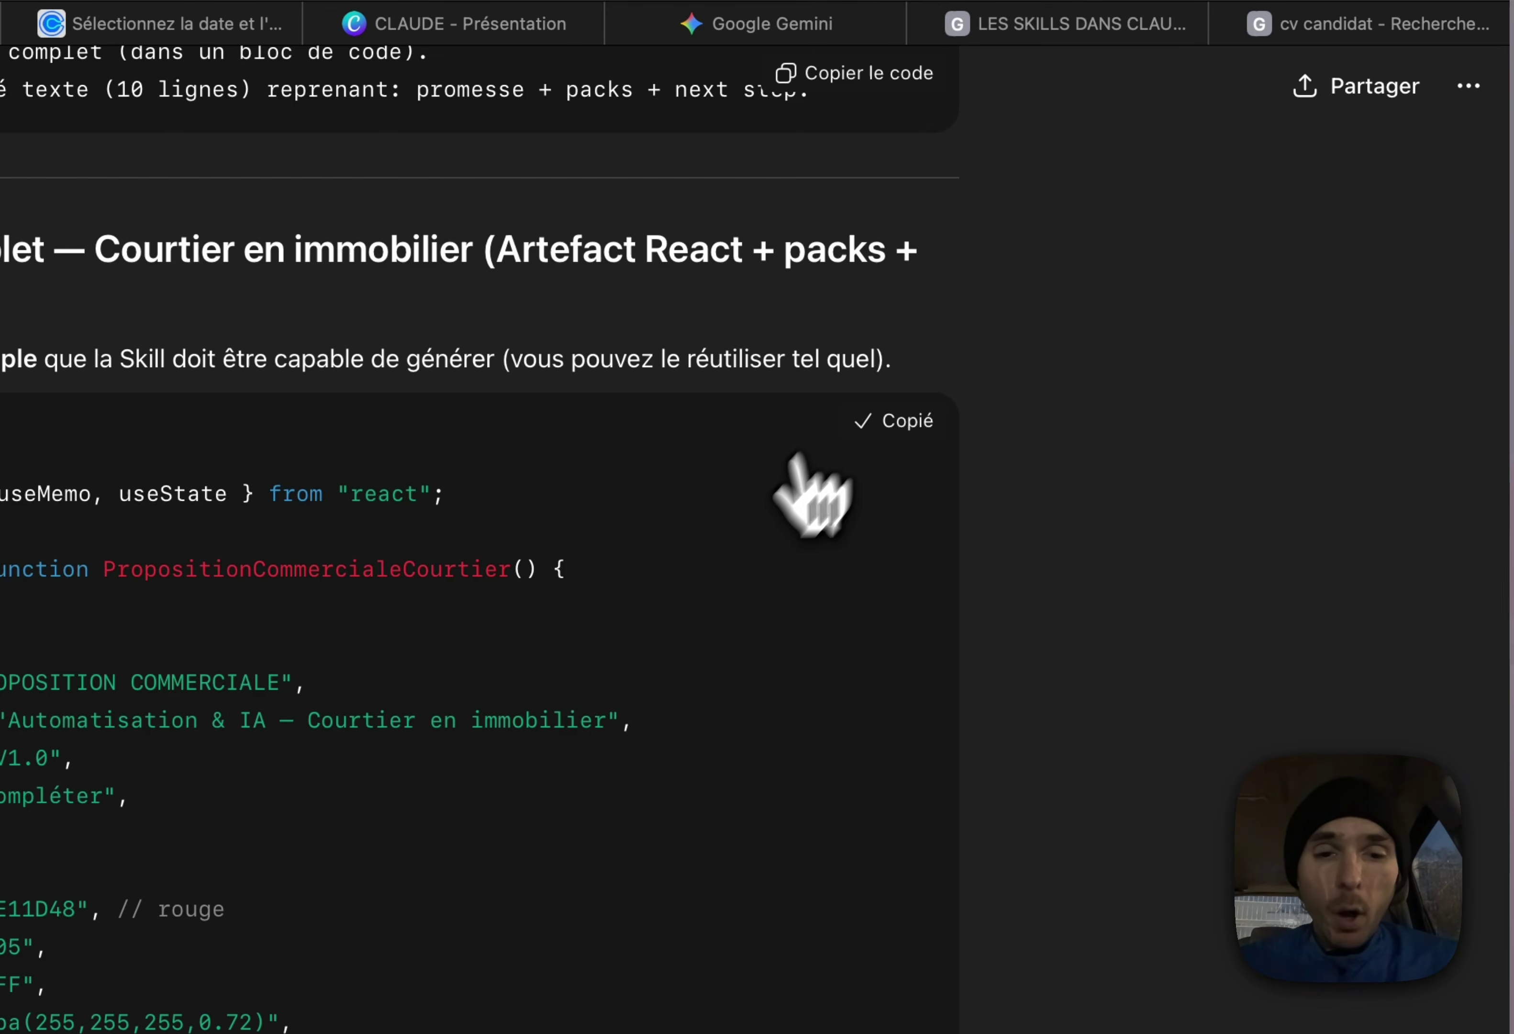
{"action": "scroll", "coordinate": [659, 646], "scroll_direction": "down", "scroll_amount": 10}
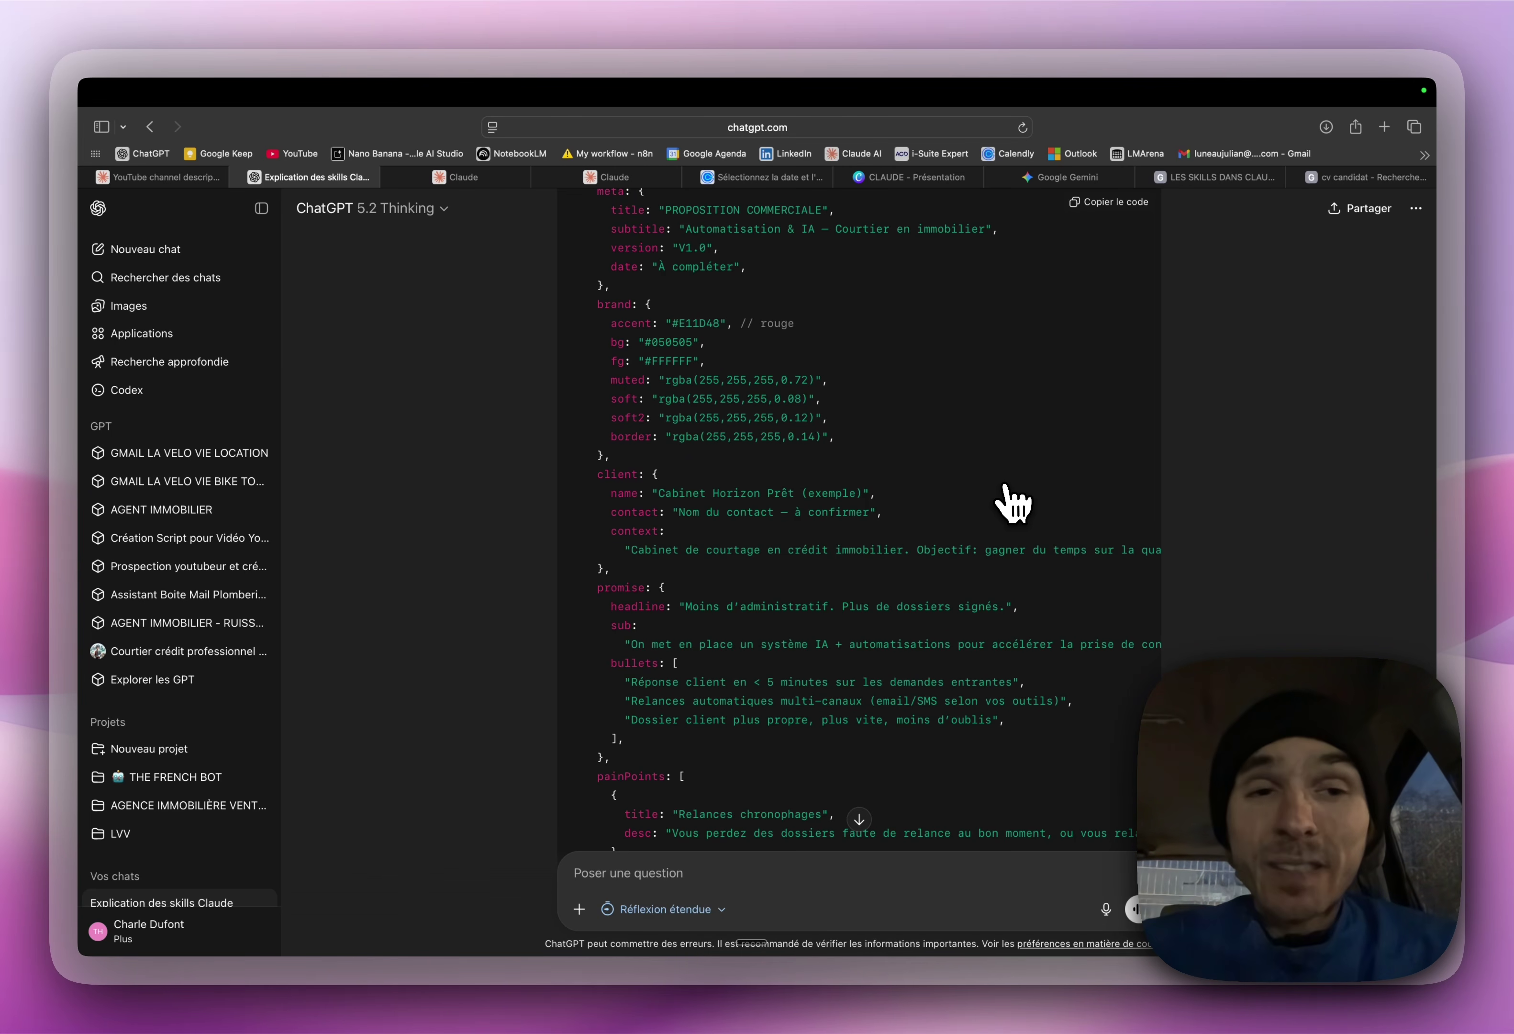
Step: Return to Claude's Capacités settings, close skill-rh, and start another new skill with manually written instructions
{"action": "left_click", "coordinate": [458, 177]}
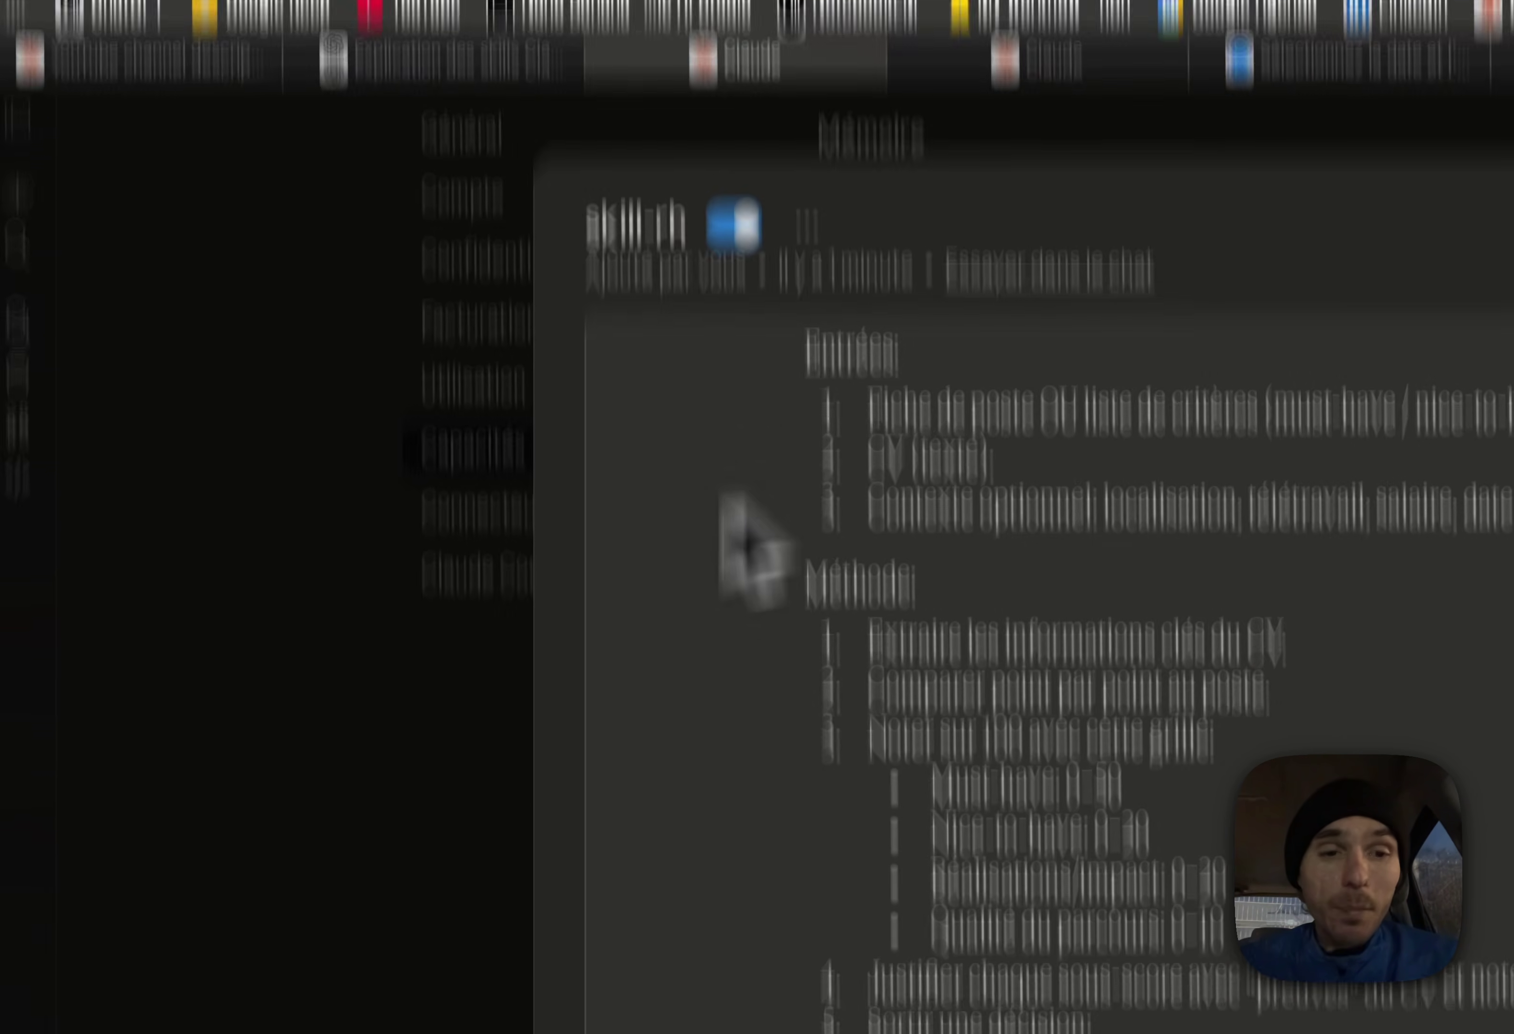
{"action": "left_click", "coordinate": [473, 801]}
{"action": "scroll", "coordinate": [1074, 750], "scroll_direction": "down", "scroll_amount": 3}
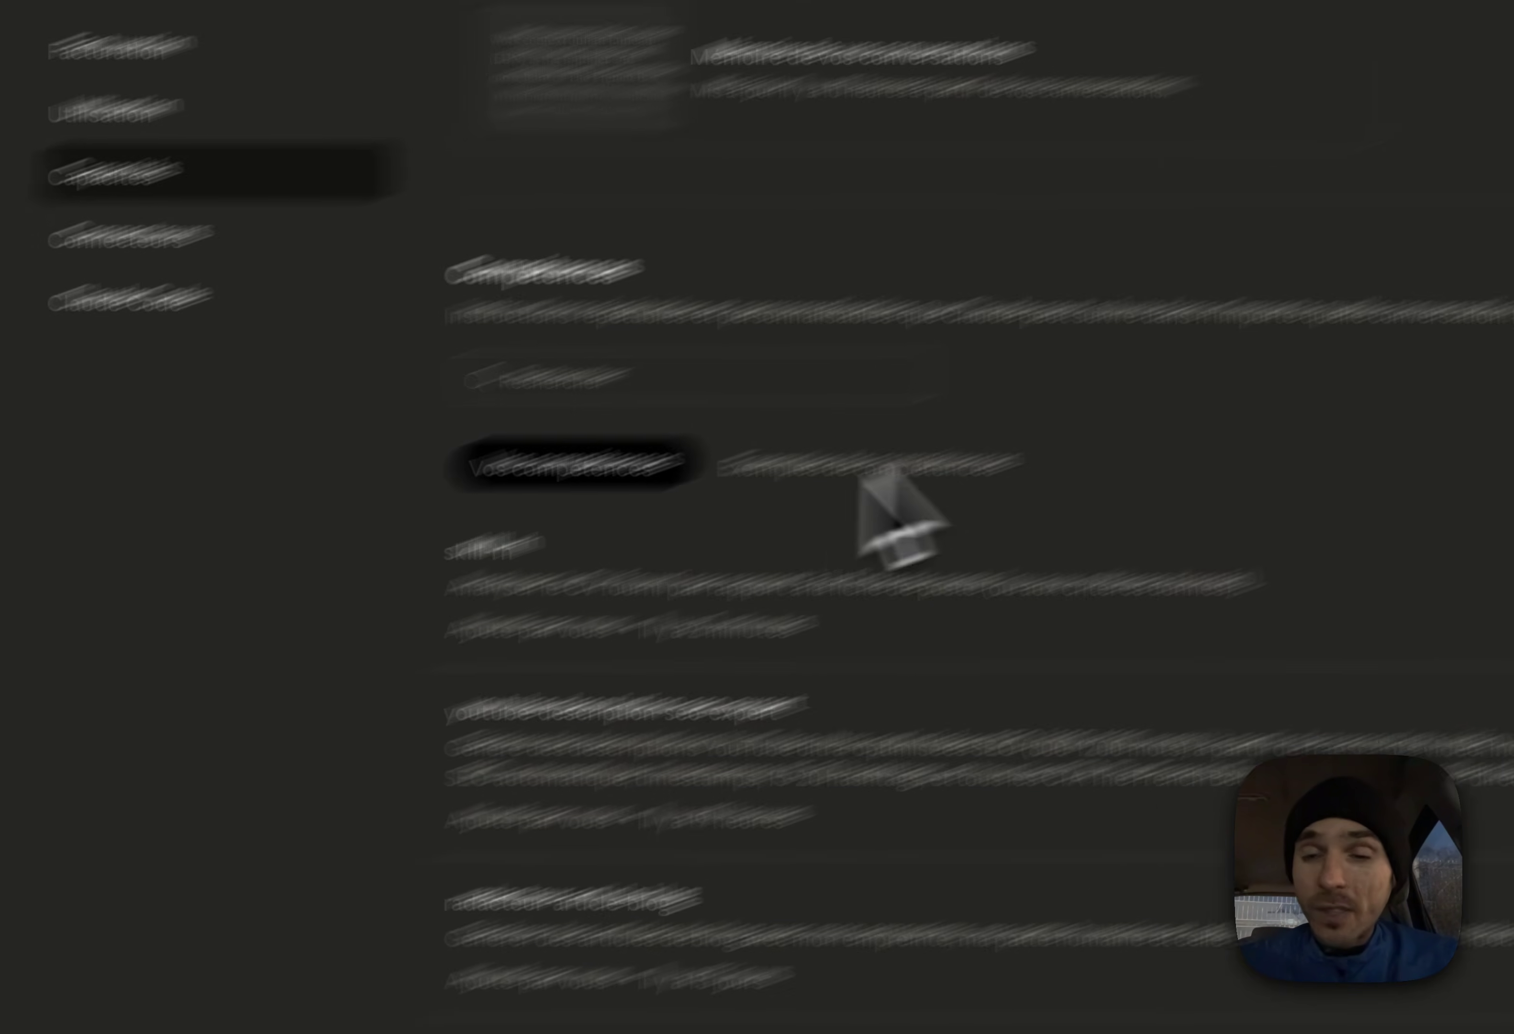
{"action": "left_click", "coordinate": [1206, 468]}
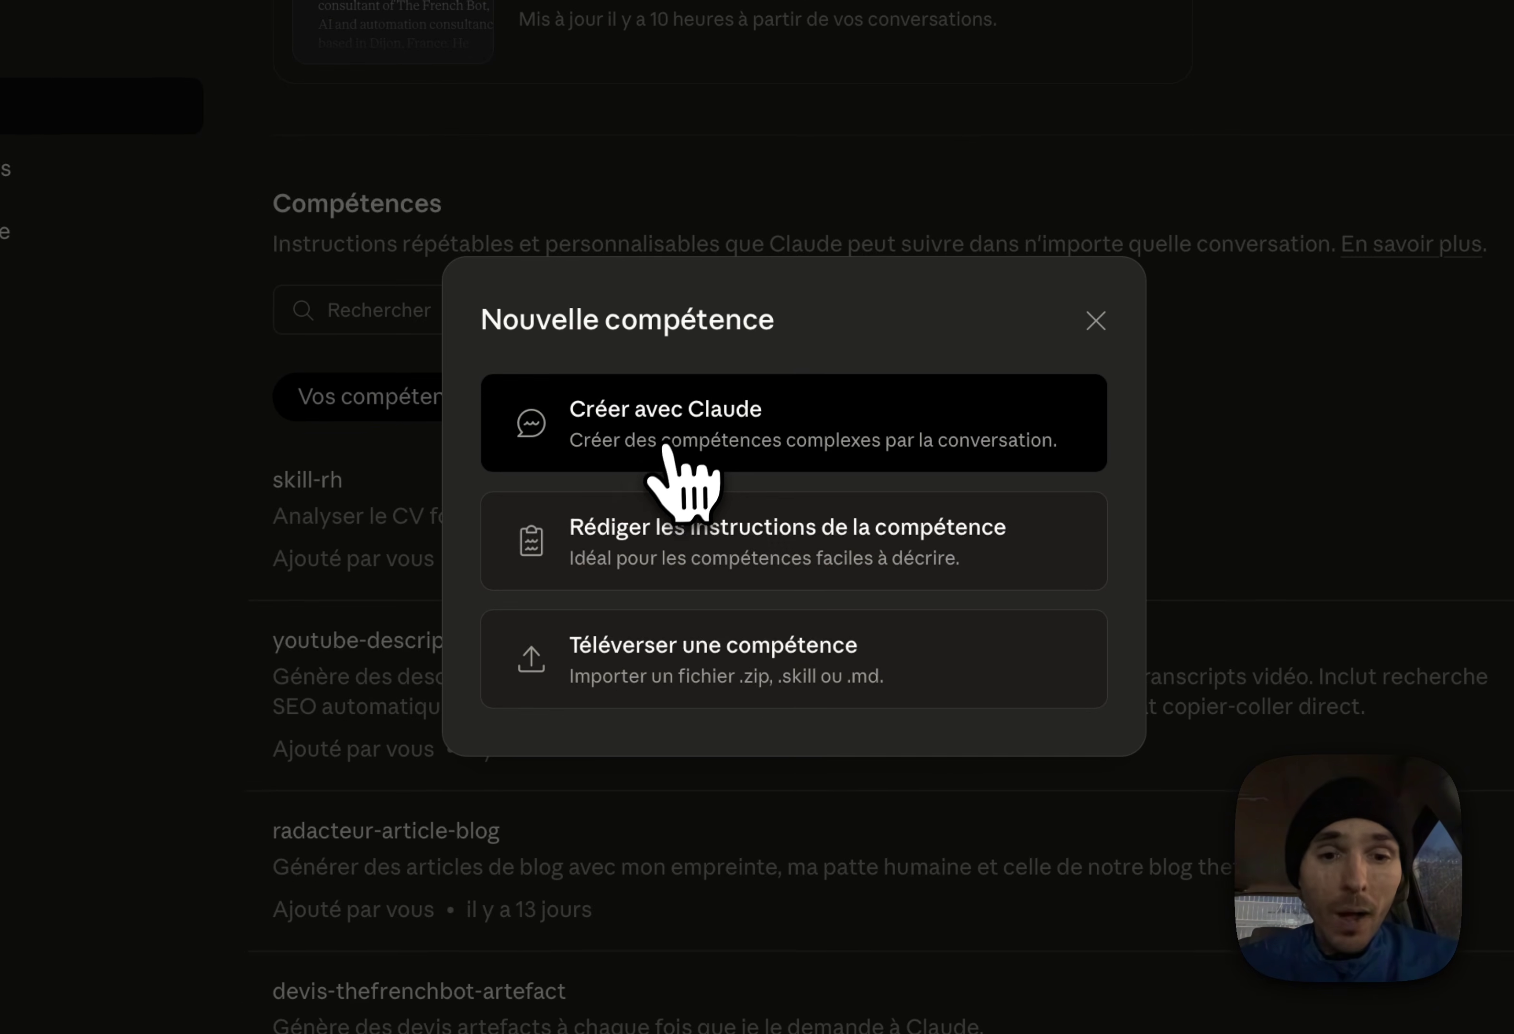
{"action": "left_click", "coordinate": [721, 571]}
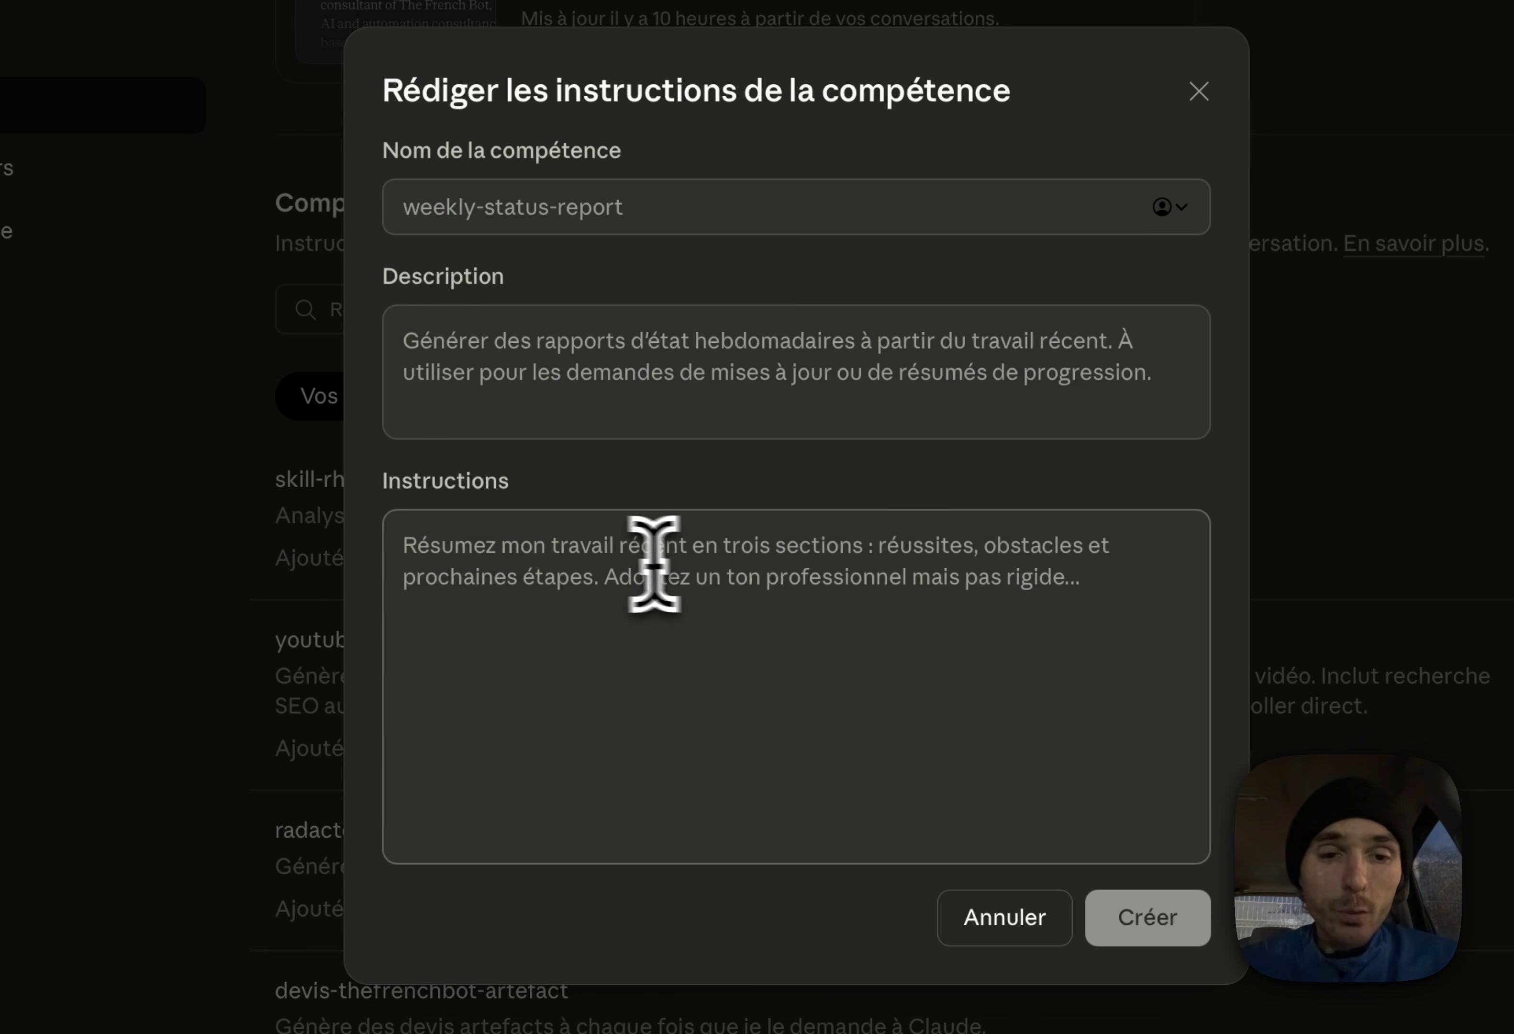
Step: Paste the copied React proposal code as the instructions and create the skill as skill-prop-commerciale-courtier-immobilier
{"action": "left_click", "coordinate": [602, 559]}
{"action": "key", "text": "super+v"}
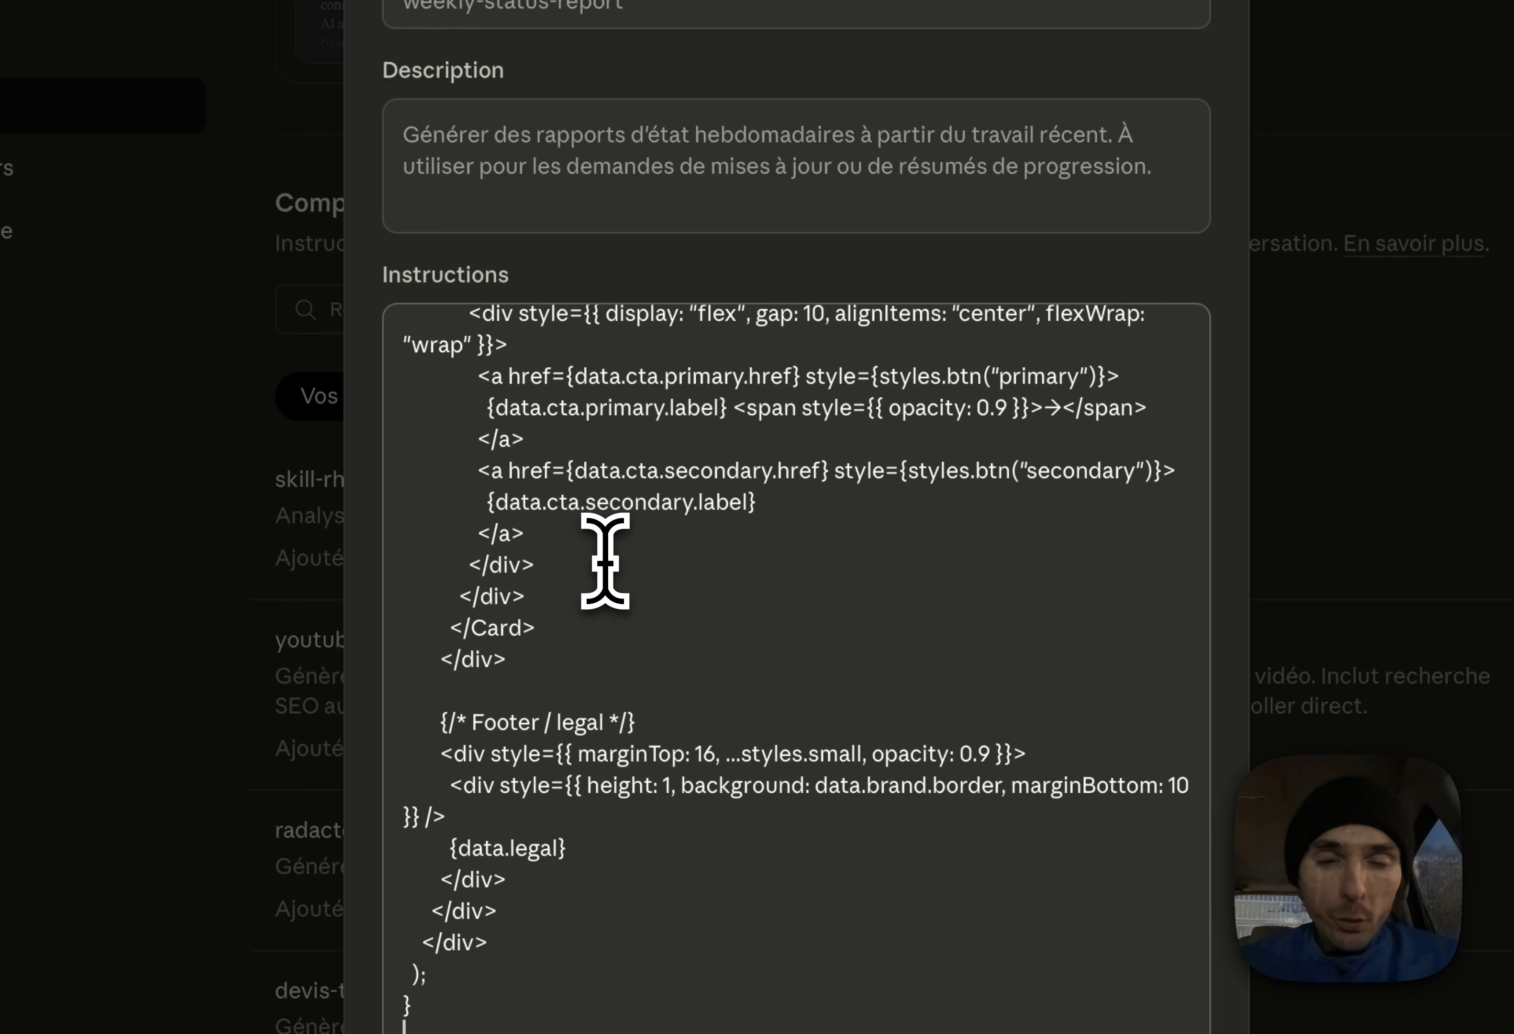
{"action": "scroll", "coordinate": [605, 560], "scroll_direction": "up", "scroll_amount": 15}
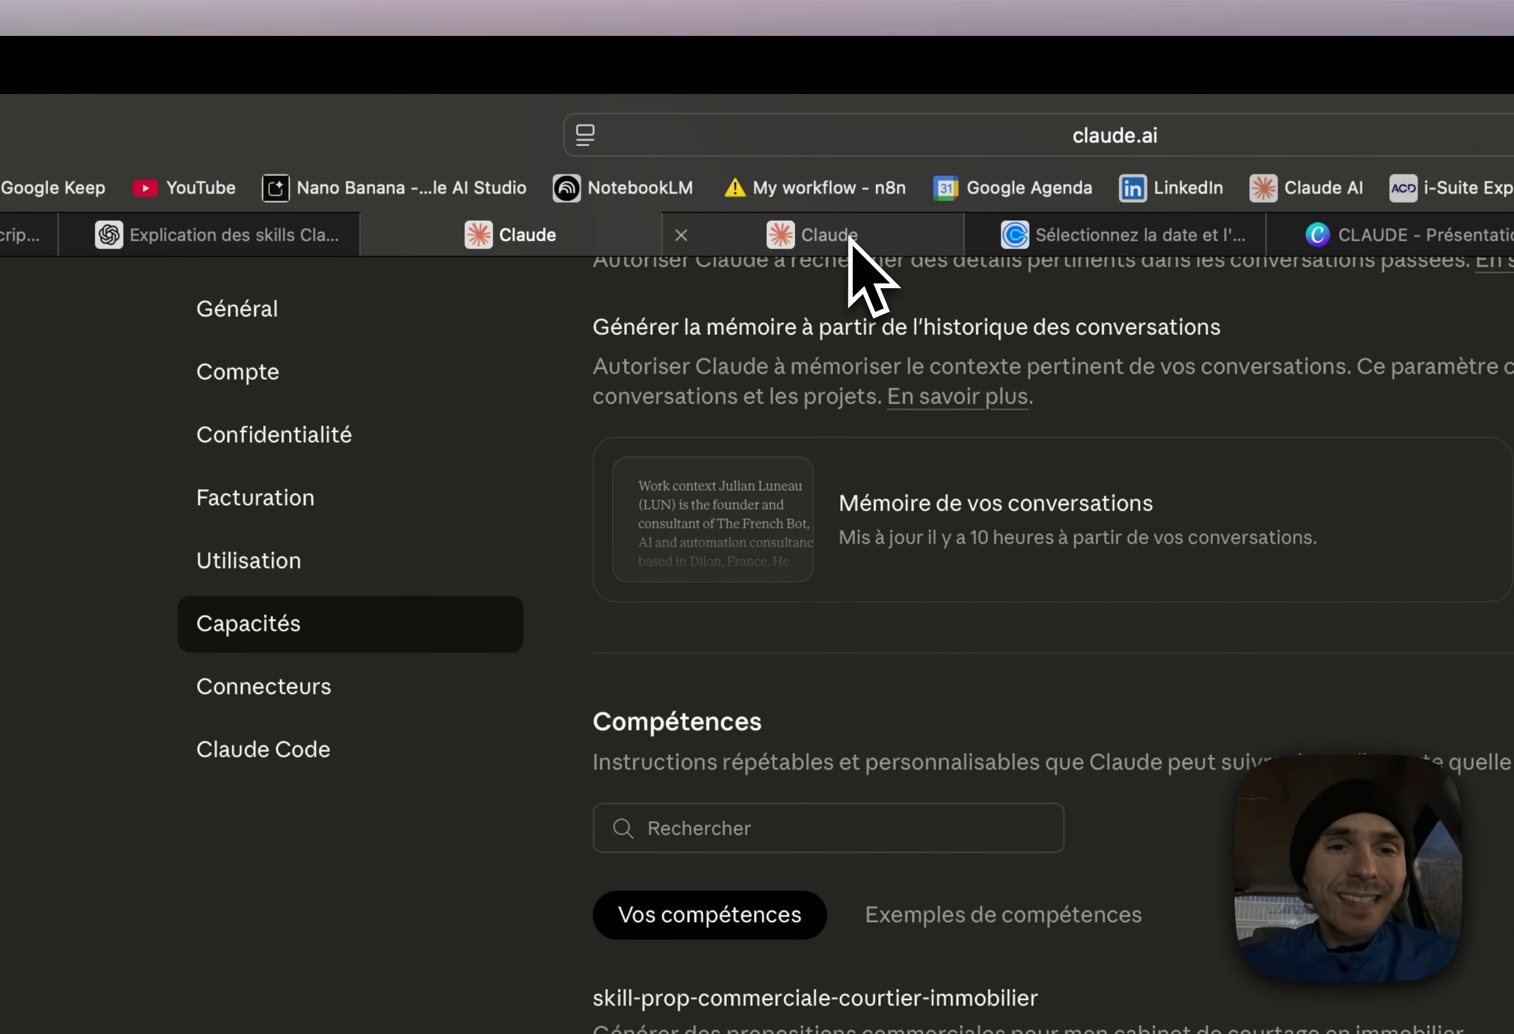
Step: In a blank conversation, request a real-estate broker's commercial proposal with a mortgage gain percentage using the skills, and review the generated proposal
{"action": "left_click", "coordinate": [626, 180]}
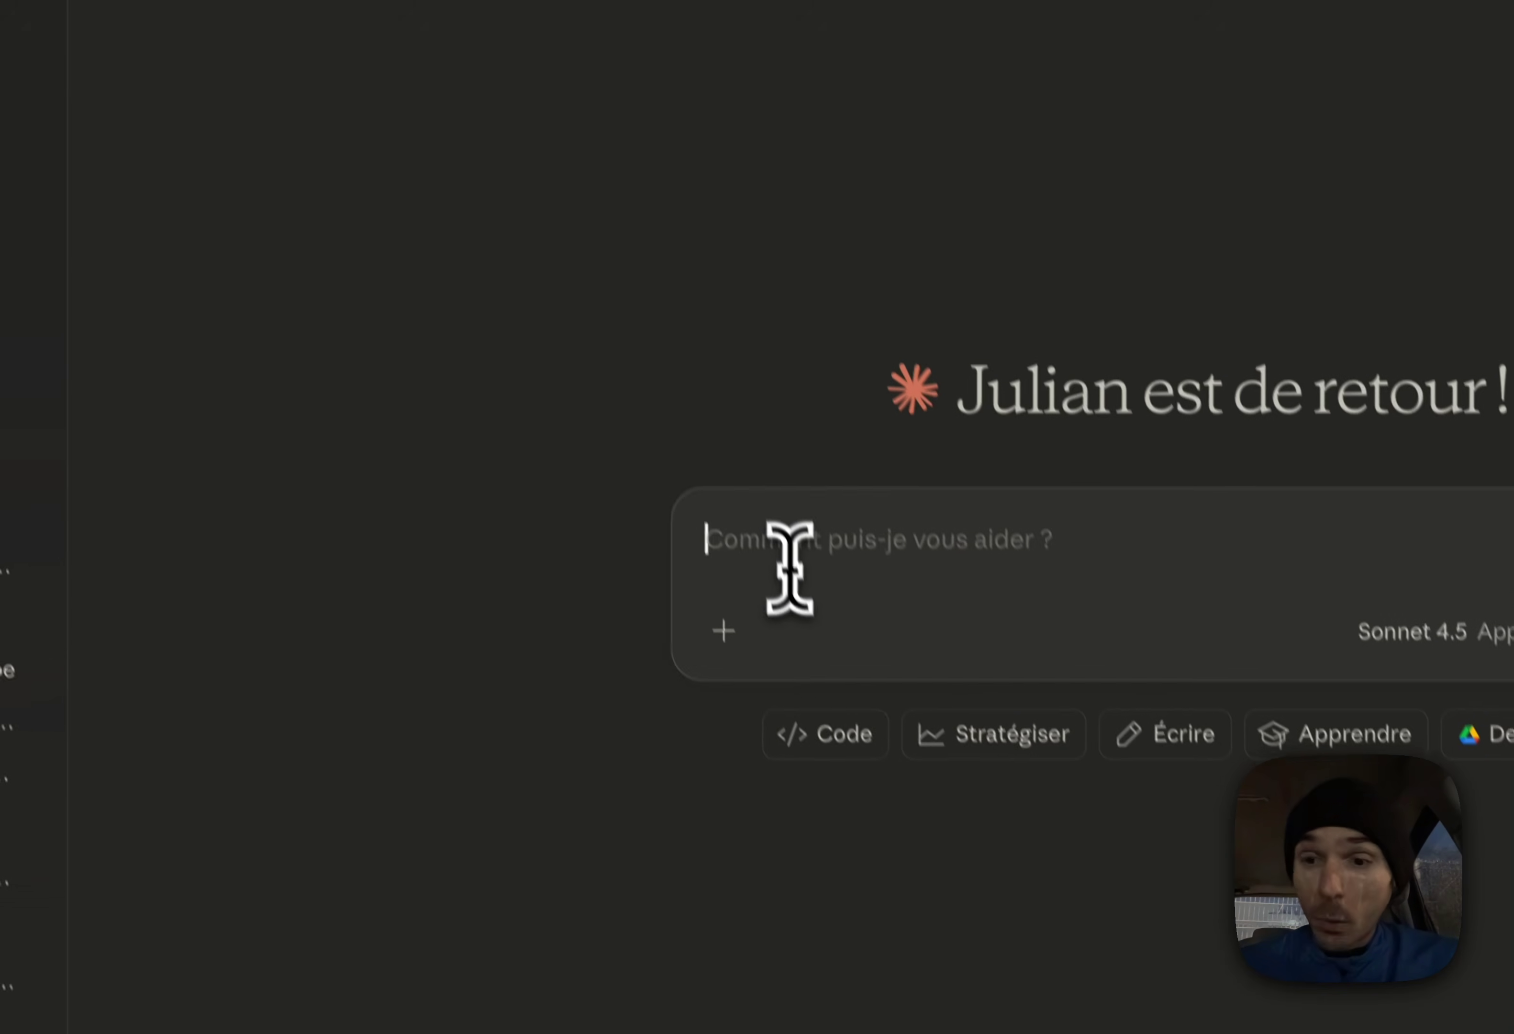
{"action": "left_click", "coordinate": [928, 890]}
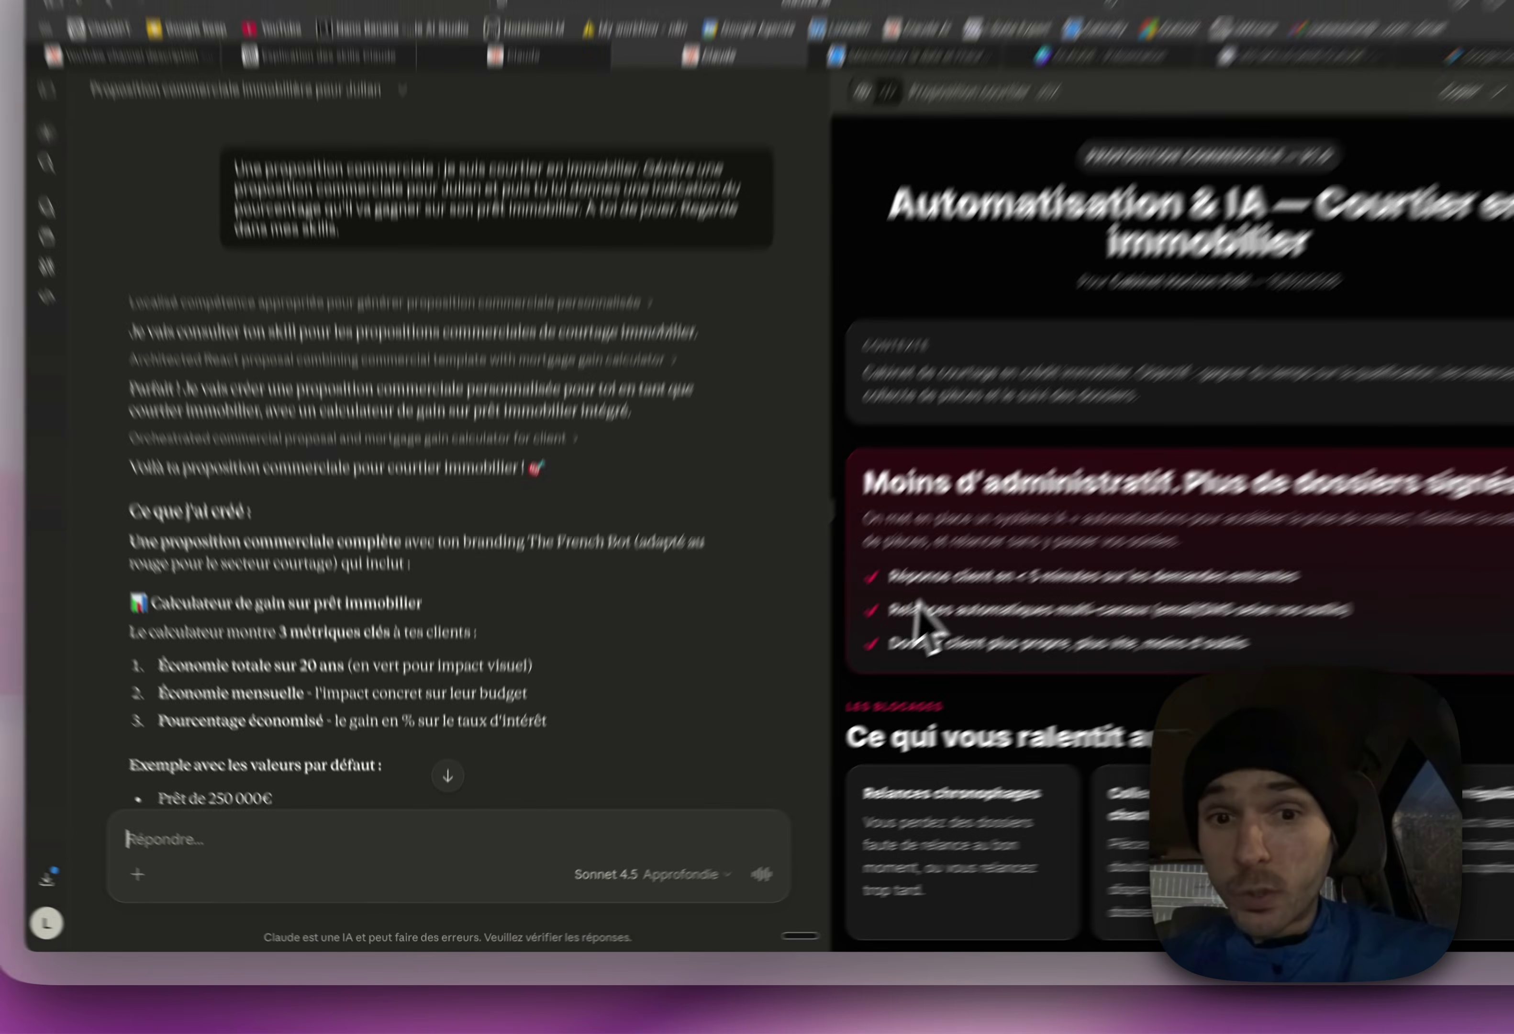
{"action": "scroll", "coordinate": [916, 622], "scroll_direction": "down", "scroll_amount": 5}
{"action": "scroll", "coordinate": [916, 622], "scroll_direction": "down", "scroll_amount": 10}
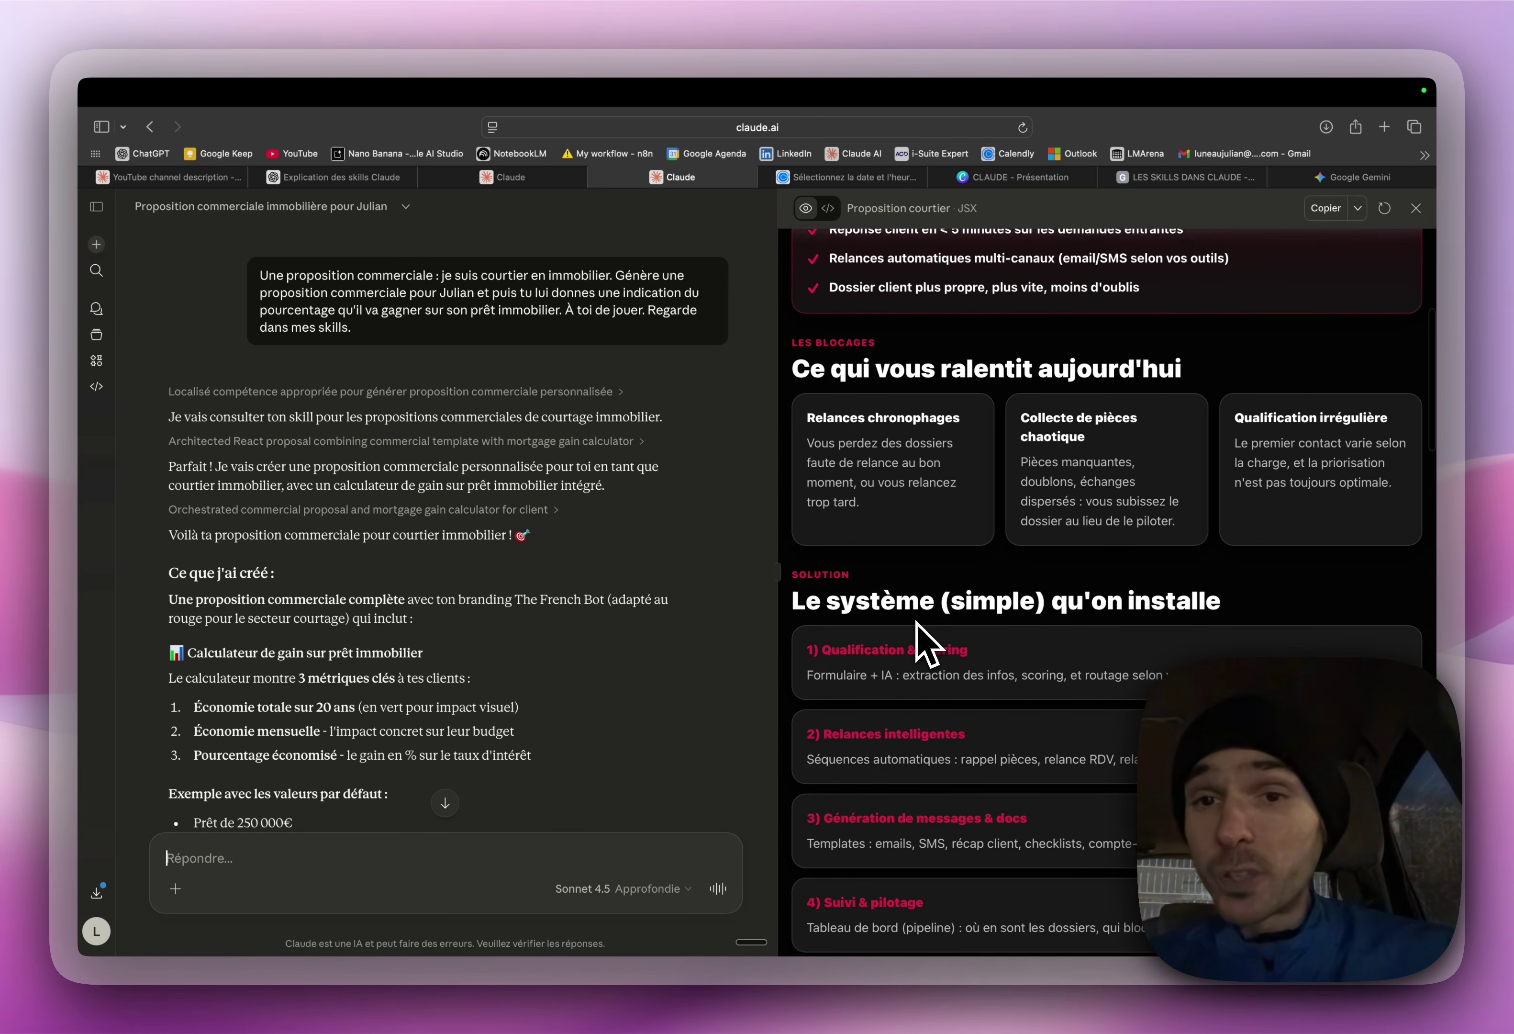
Step: In the generated proposal's mortgage gain calculator, set the standard bank rate to 3.9% and the loan amount to 260 000 €
{"action": "scroll", "coordinate": [928, 645], "scroll_direction": "down", "scroll_amount": 5}
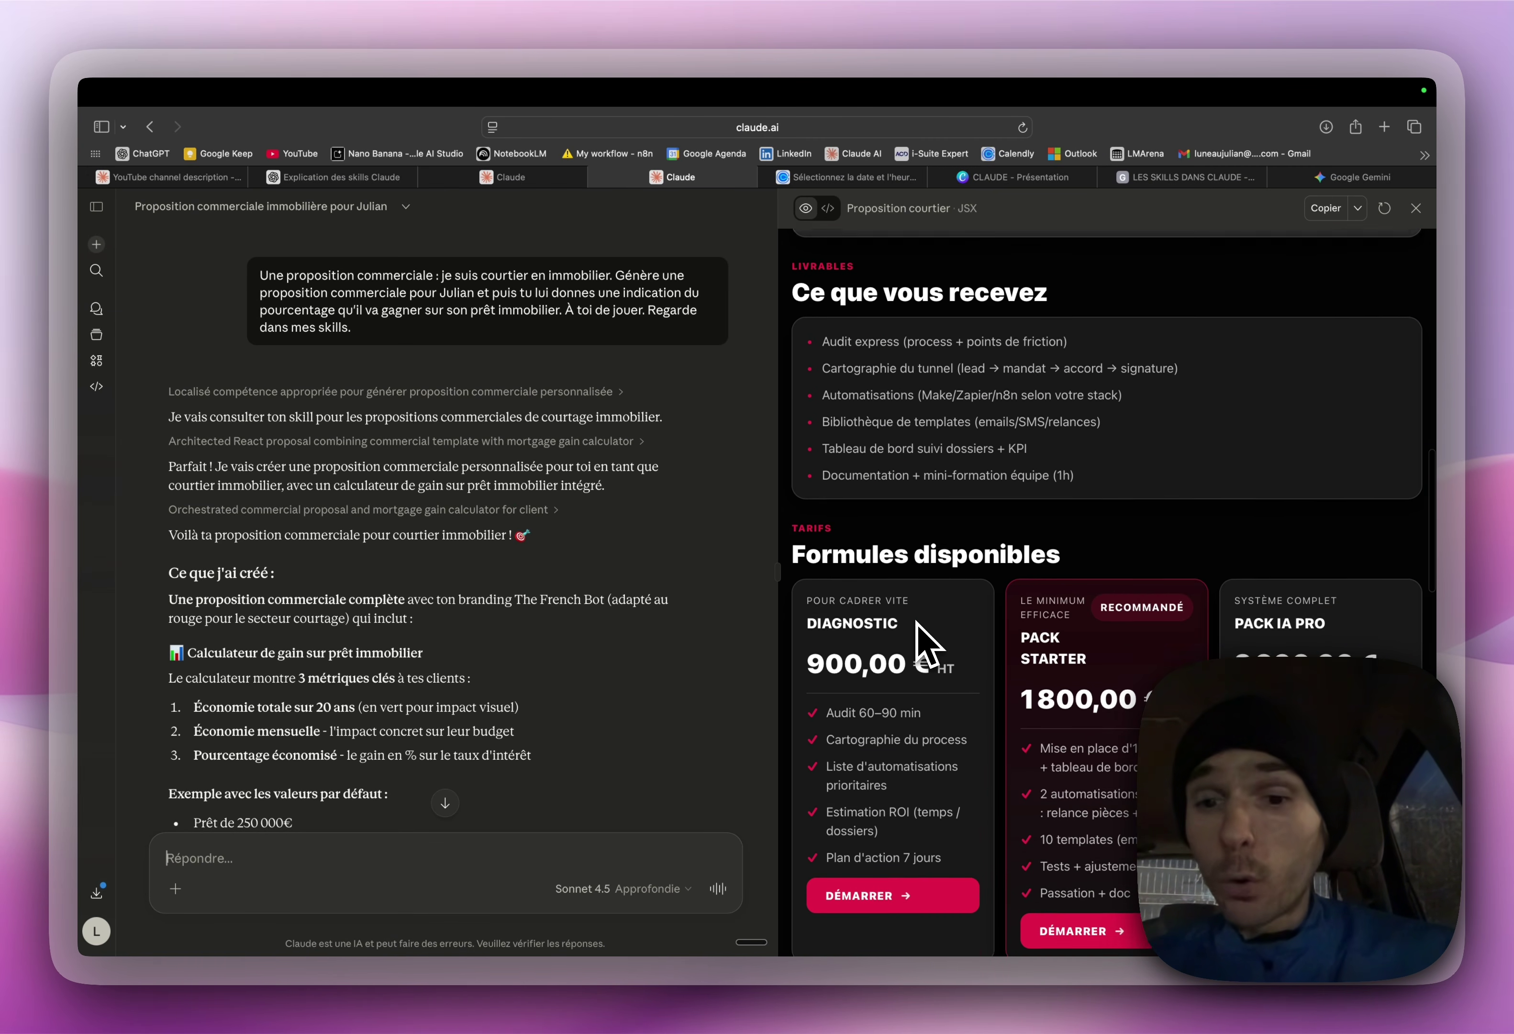
{"action": "scroll", "coordinate": [1084, 493], "scroll_direction": "down", "scroll_amount": 10}
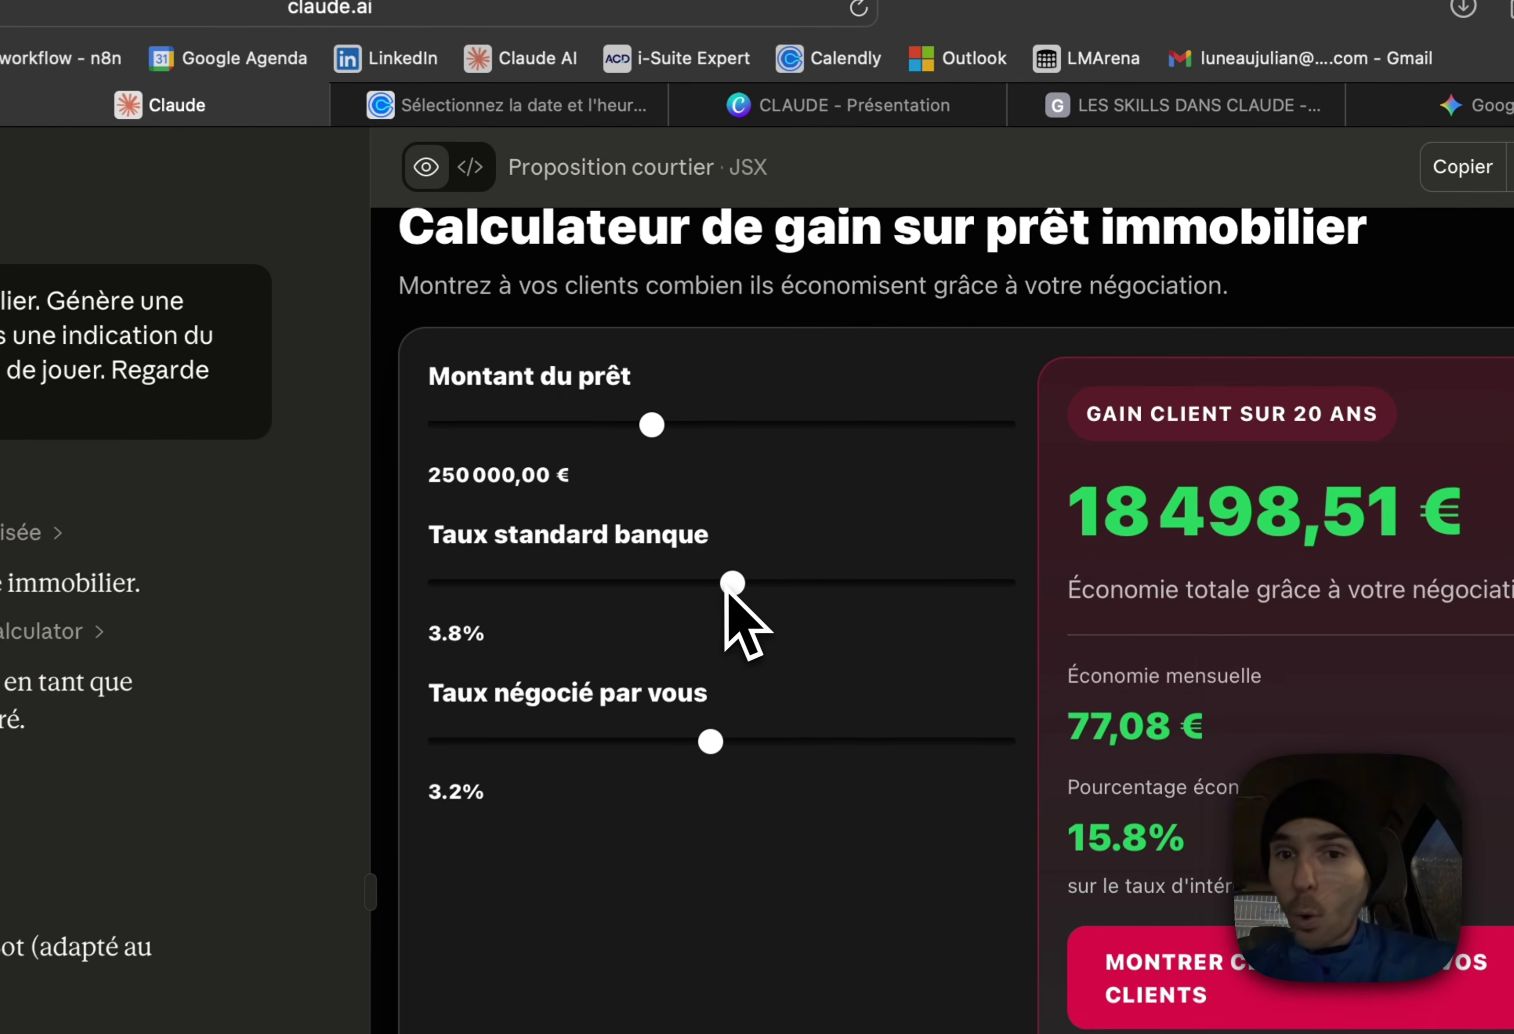
{"action": "left_click_drag", "start_coordinate": [959, 426], "coordinate": [948, 427]}
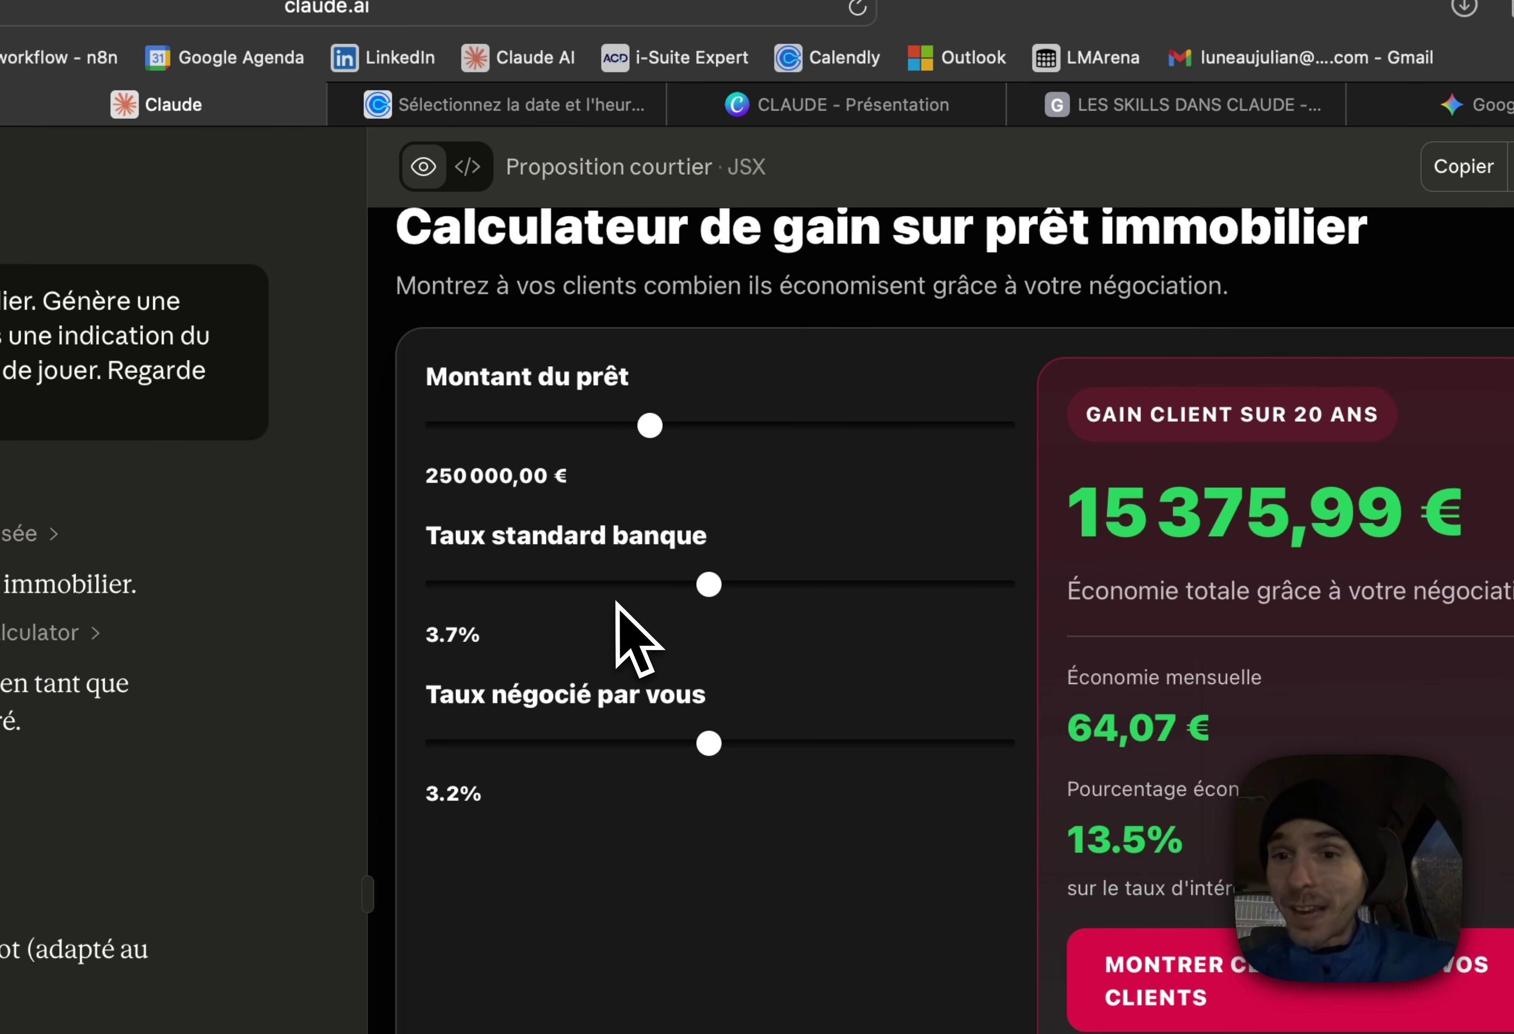
{"action": "left_click_drag", "start_coordinate": [712, 586], "coordinate": [845, 591]}
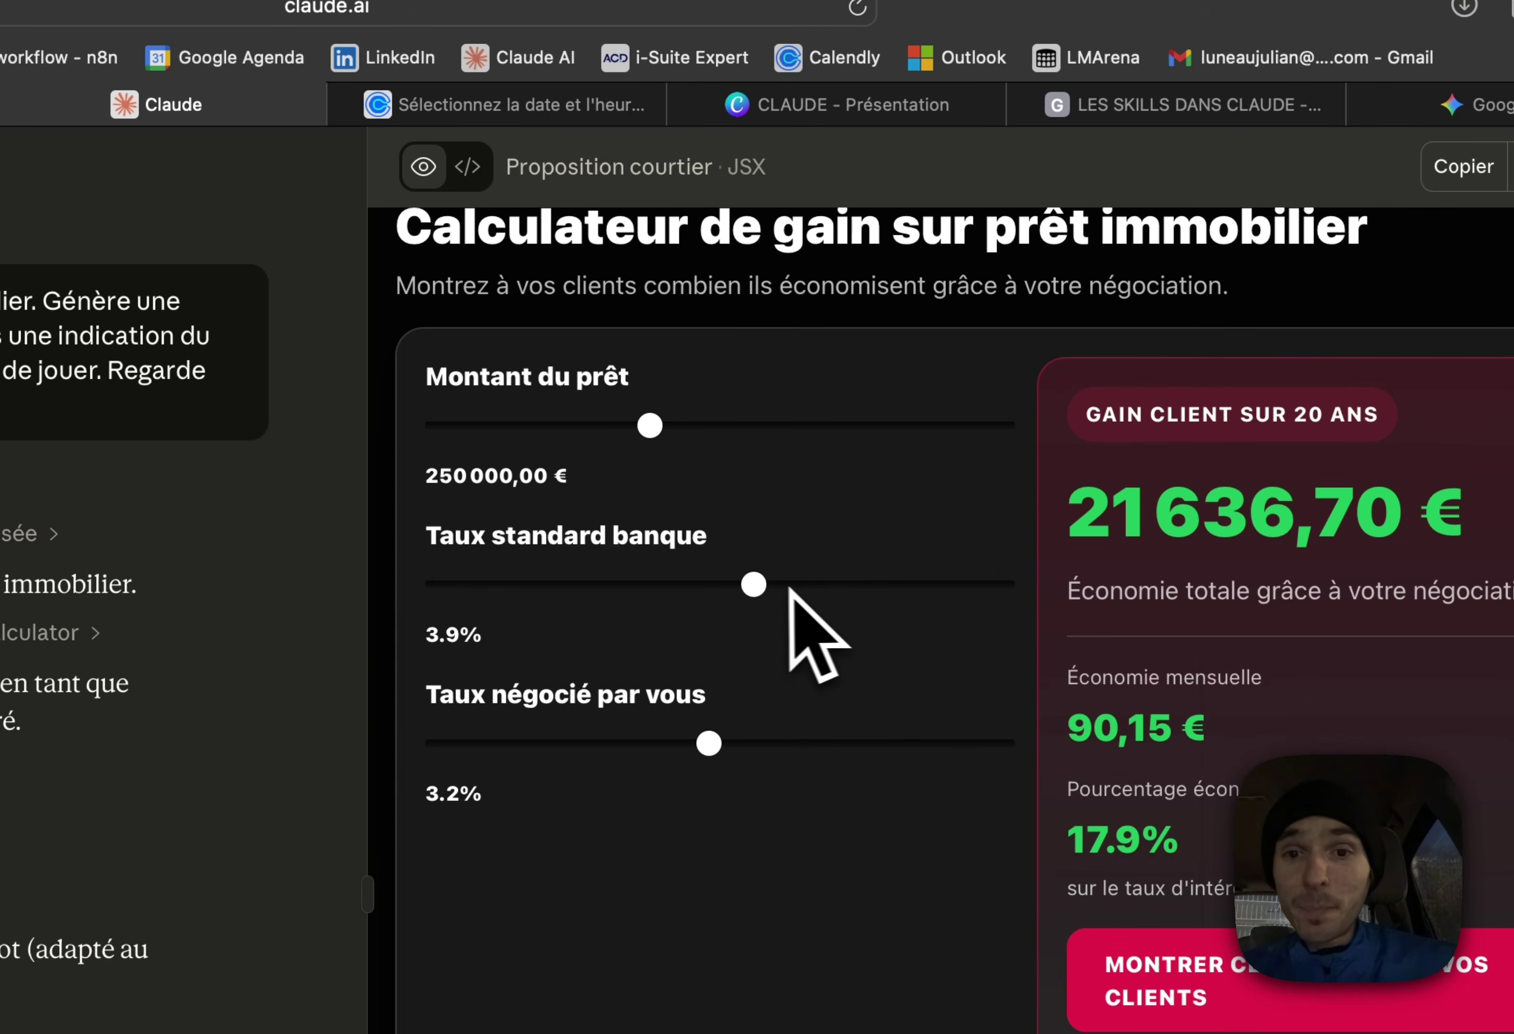
{"action": "scroll", "coordinate": [785, 595], "scroll_direction": "down", "scroll_amount": 1}
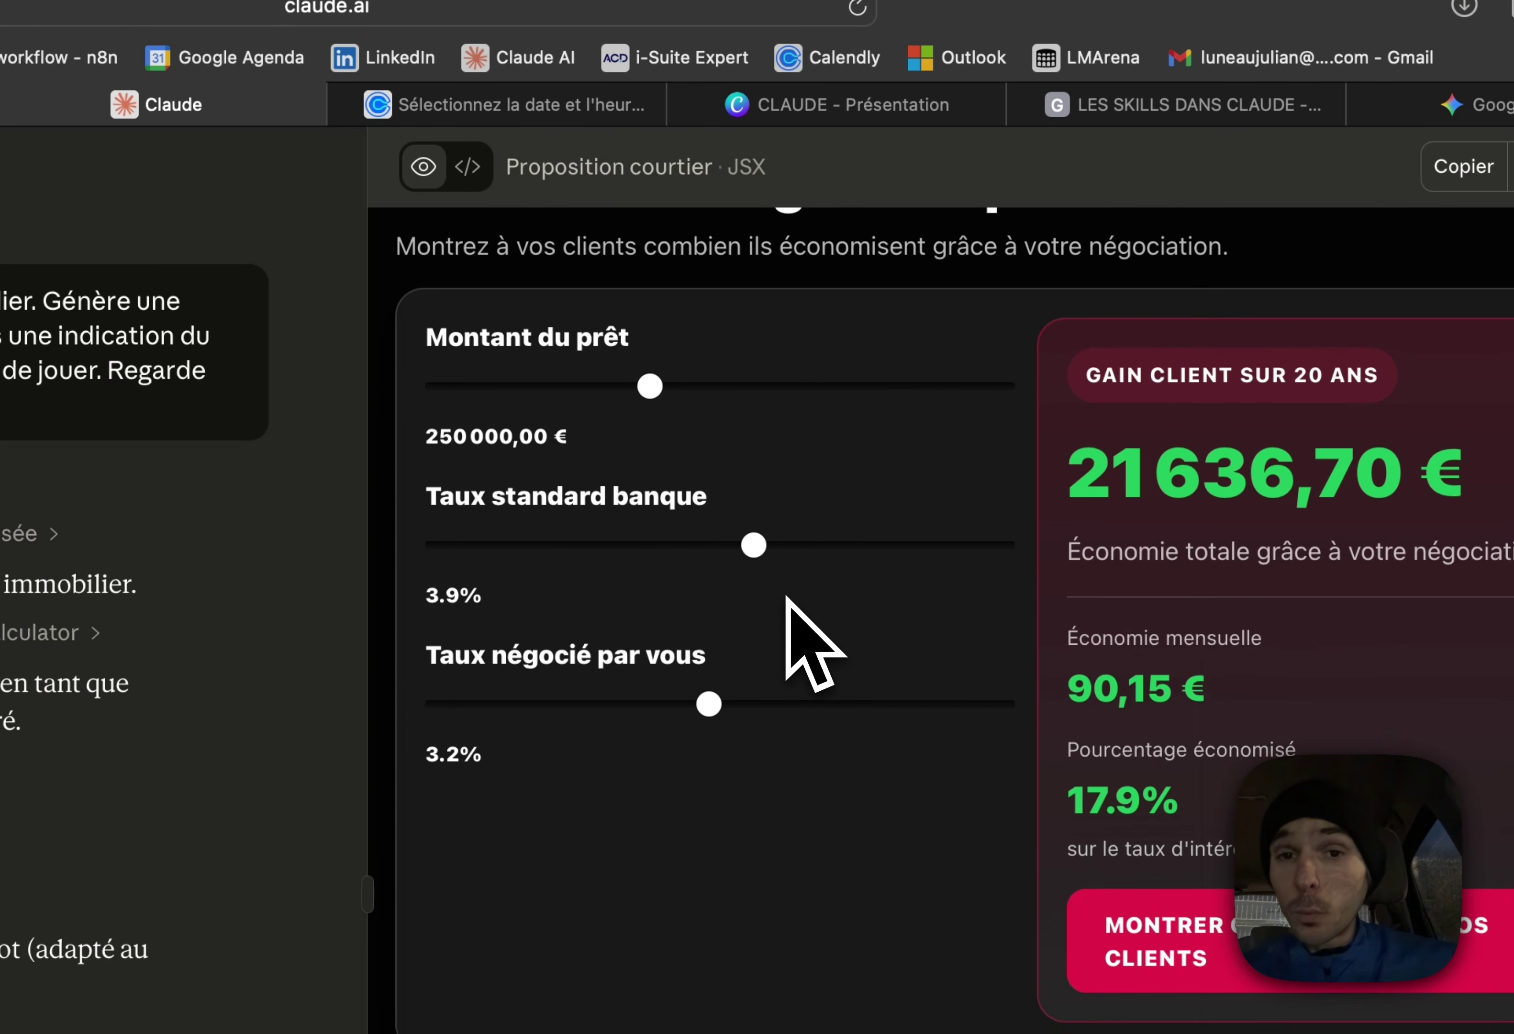
{"action": "left_click_drag", "start_coordinate": [651, 387], "coordinate": [663, 387]}
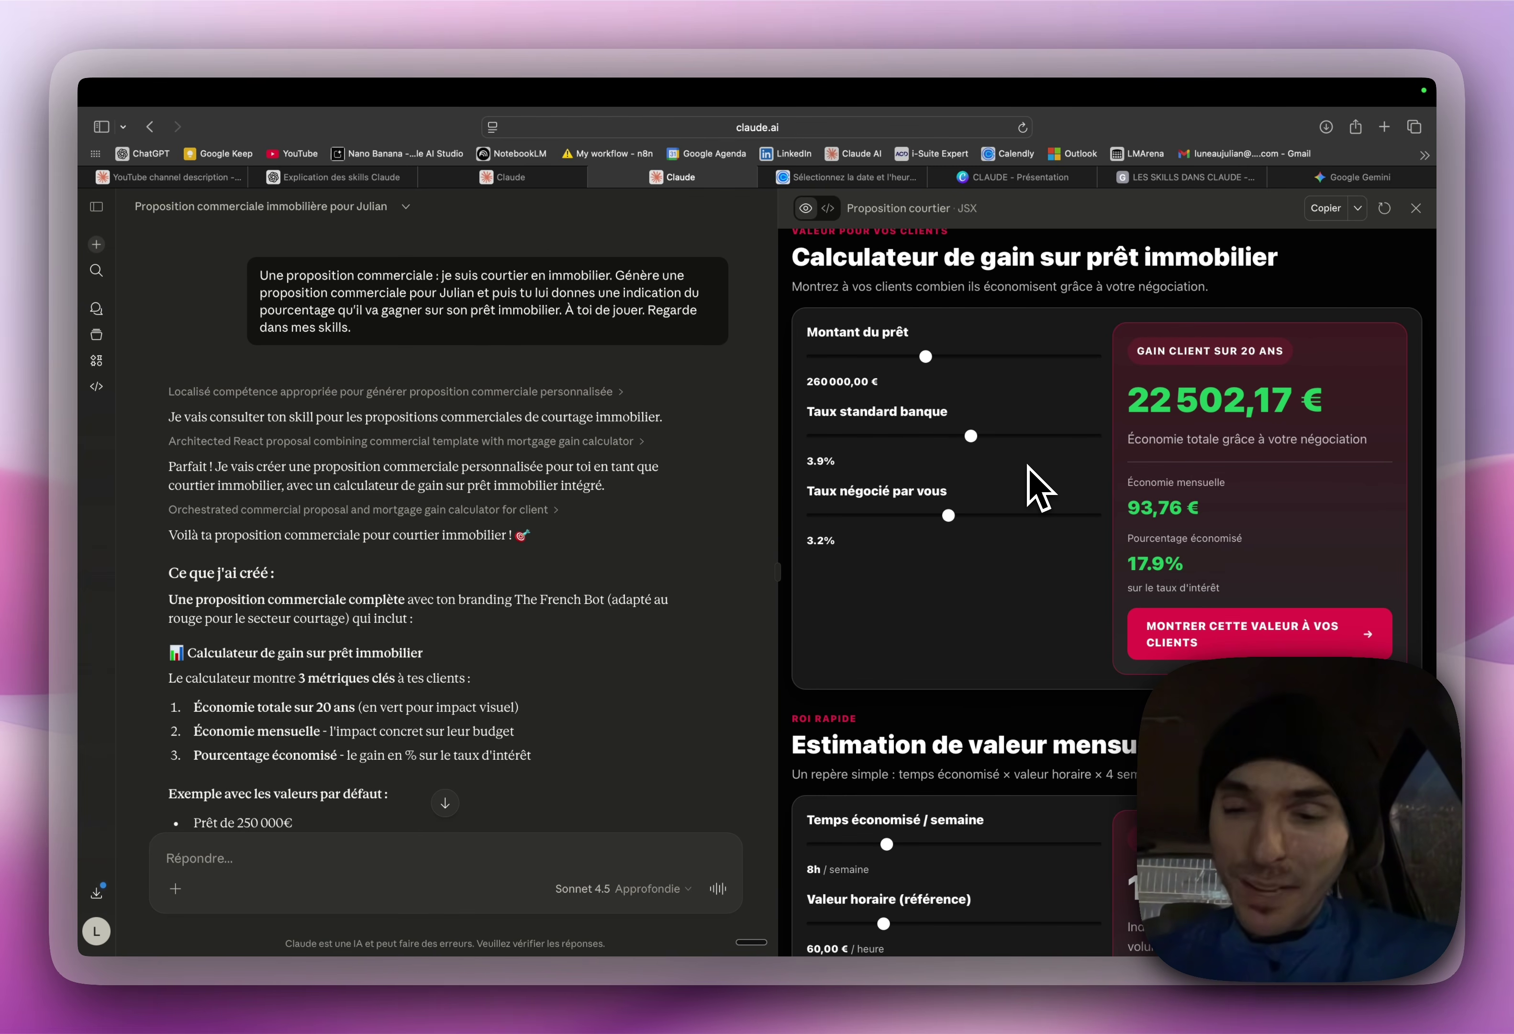
Step: Review the rest of the proposal through the FAQ and open its call-booking link to the external Calendly page
{"action": "scroll", "coordinate": [1030, 468], "scroll_direction": "down", "scroll_amount": 8}
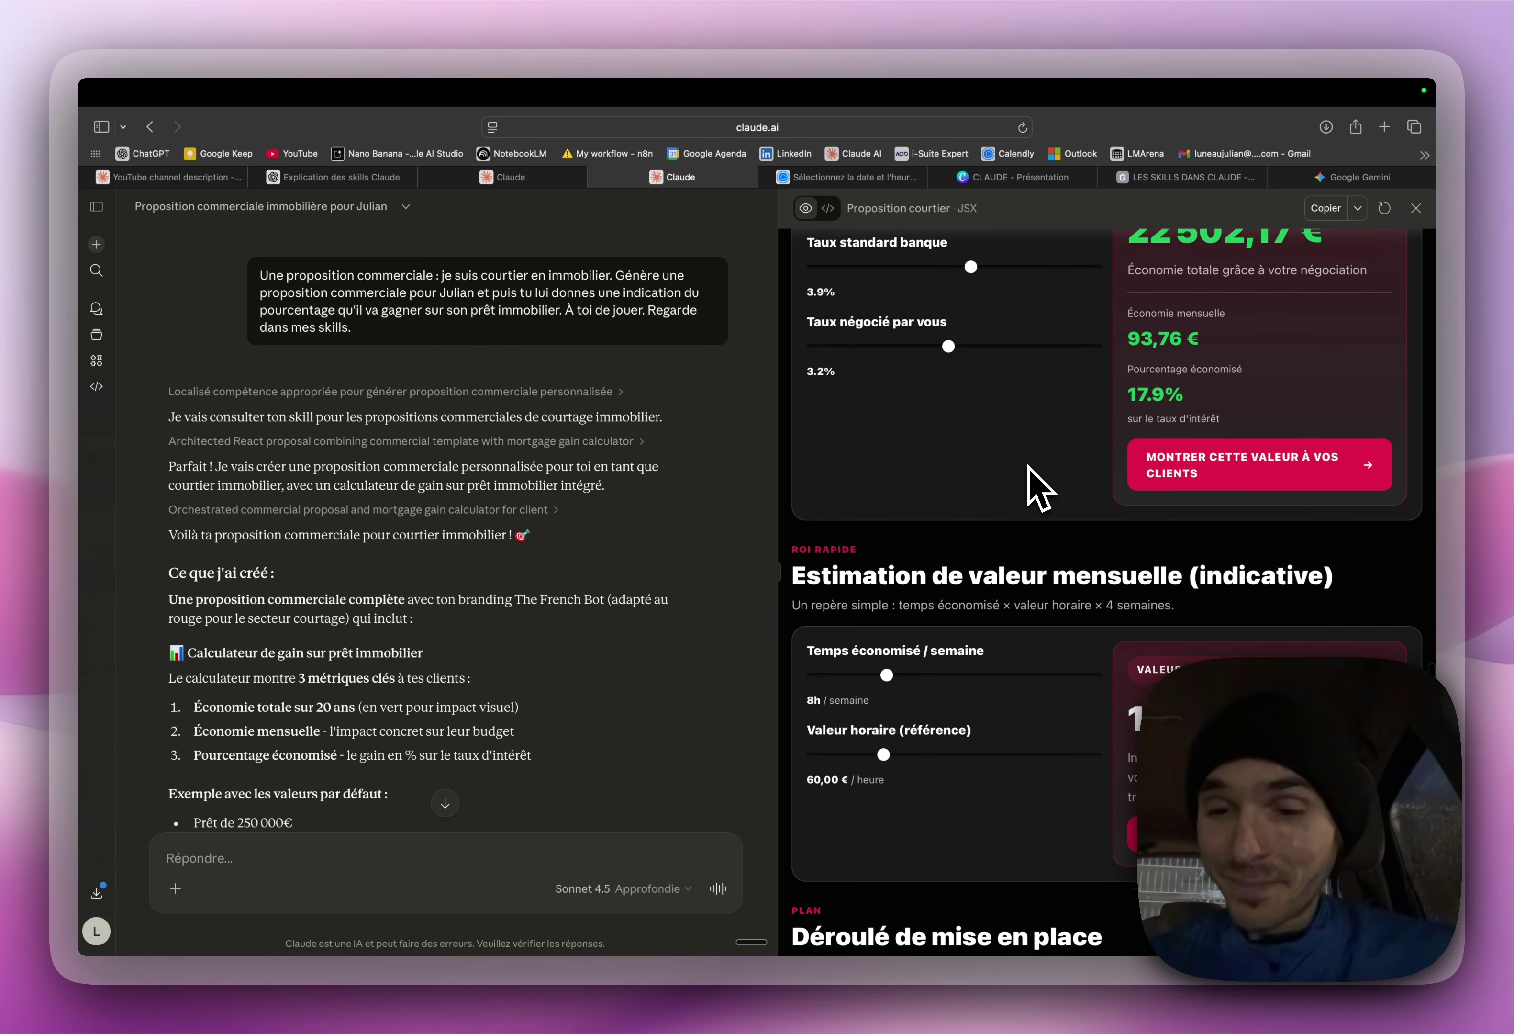
{"action": "scroll", "coordinate": [1028, 466], "scroll_direction": "down", "scroll_amount": 6}
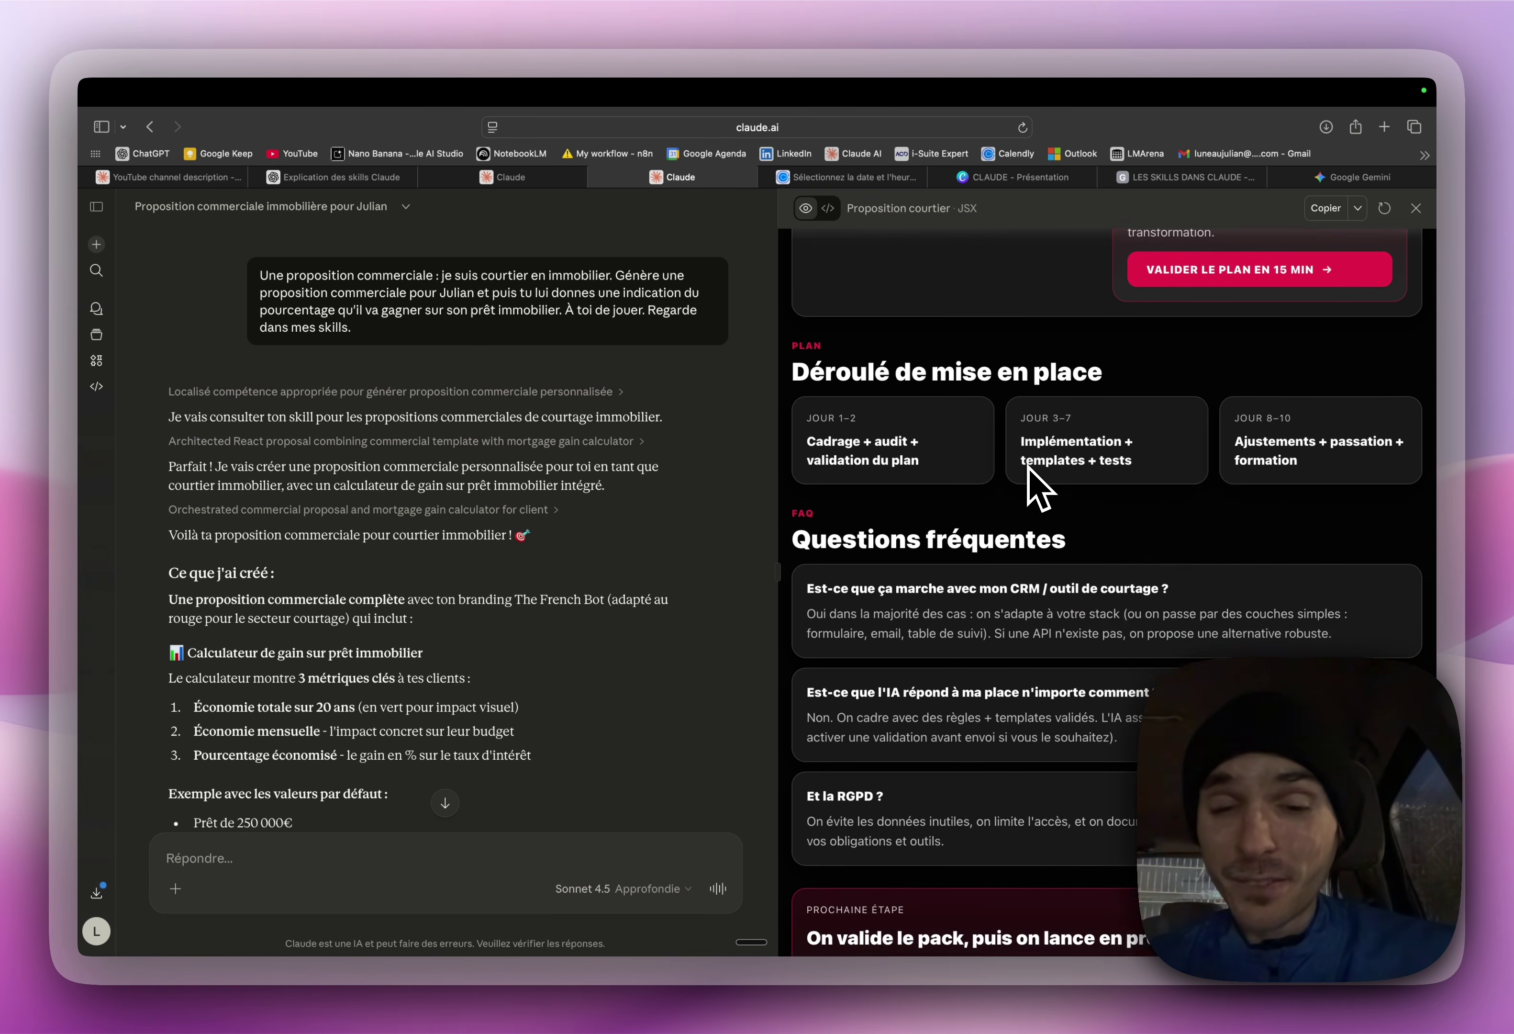
{"action": "left_click", "coordinate": [936, 812]}
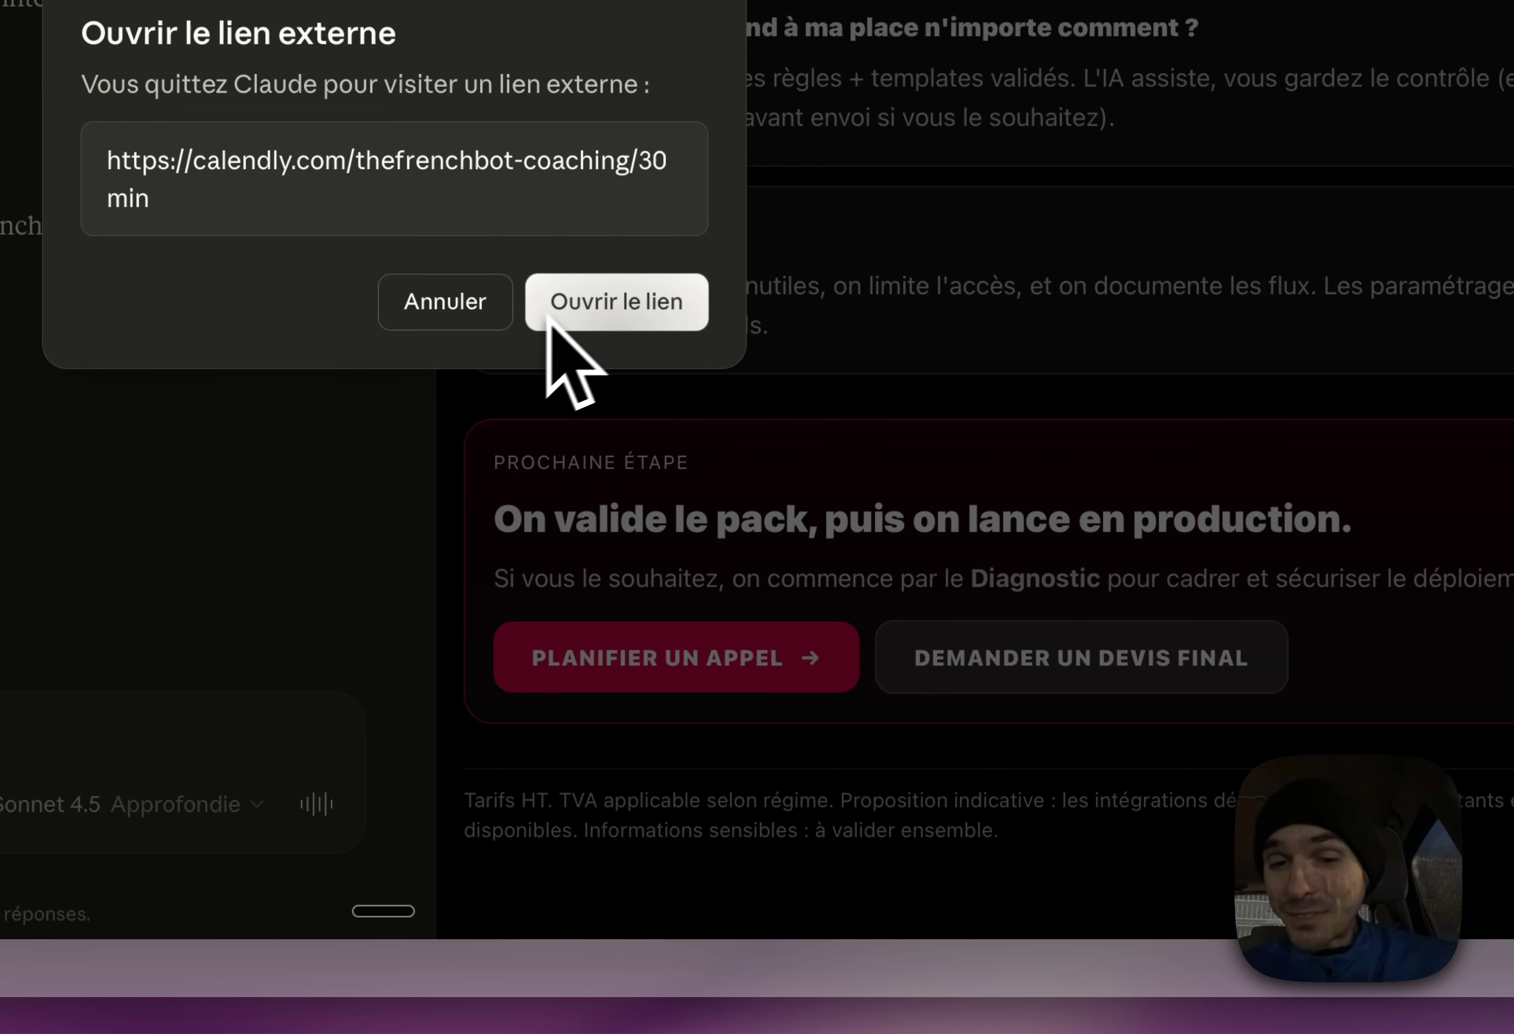
{"action": "left_click", "coordinate": [552, 323]}
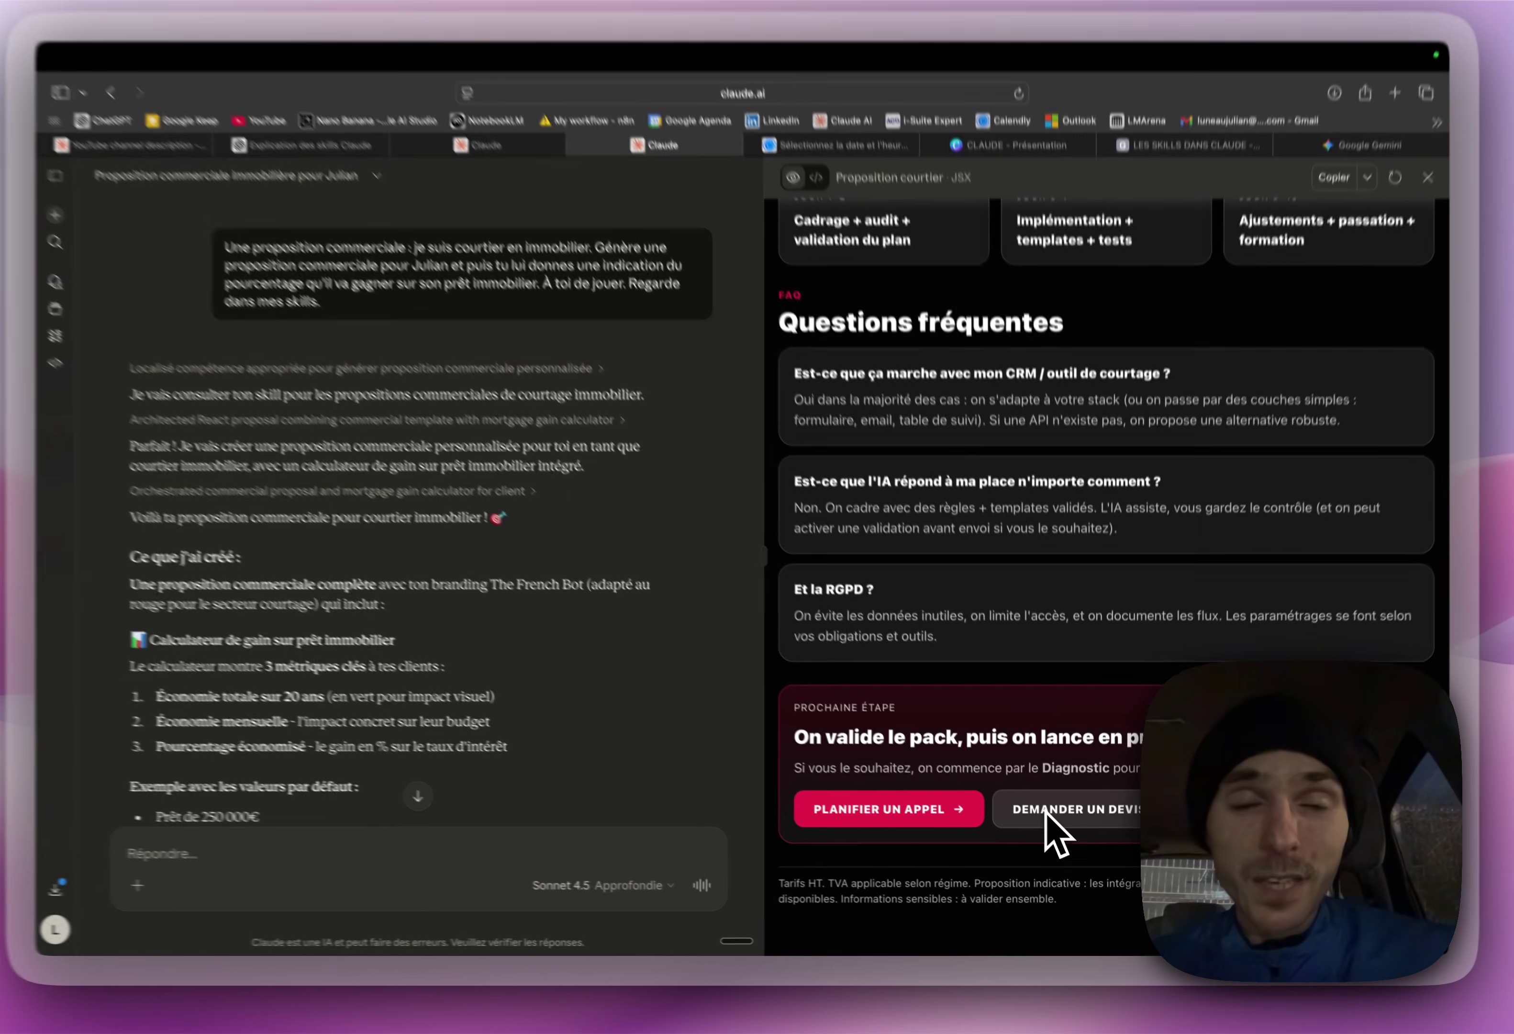
Step: Publish the artifact publicly as proposition-courtier.jsx and copy its link
{"action": "scroll", "coordinate": [980, 666], "scroll_direction": "up", "scroll_amount": 10}
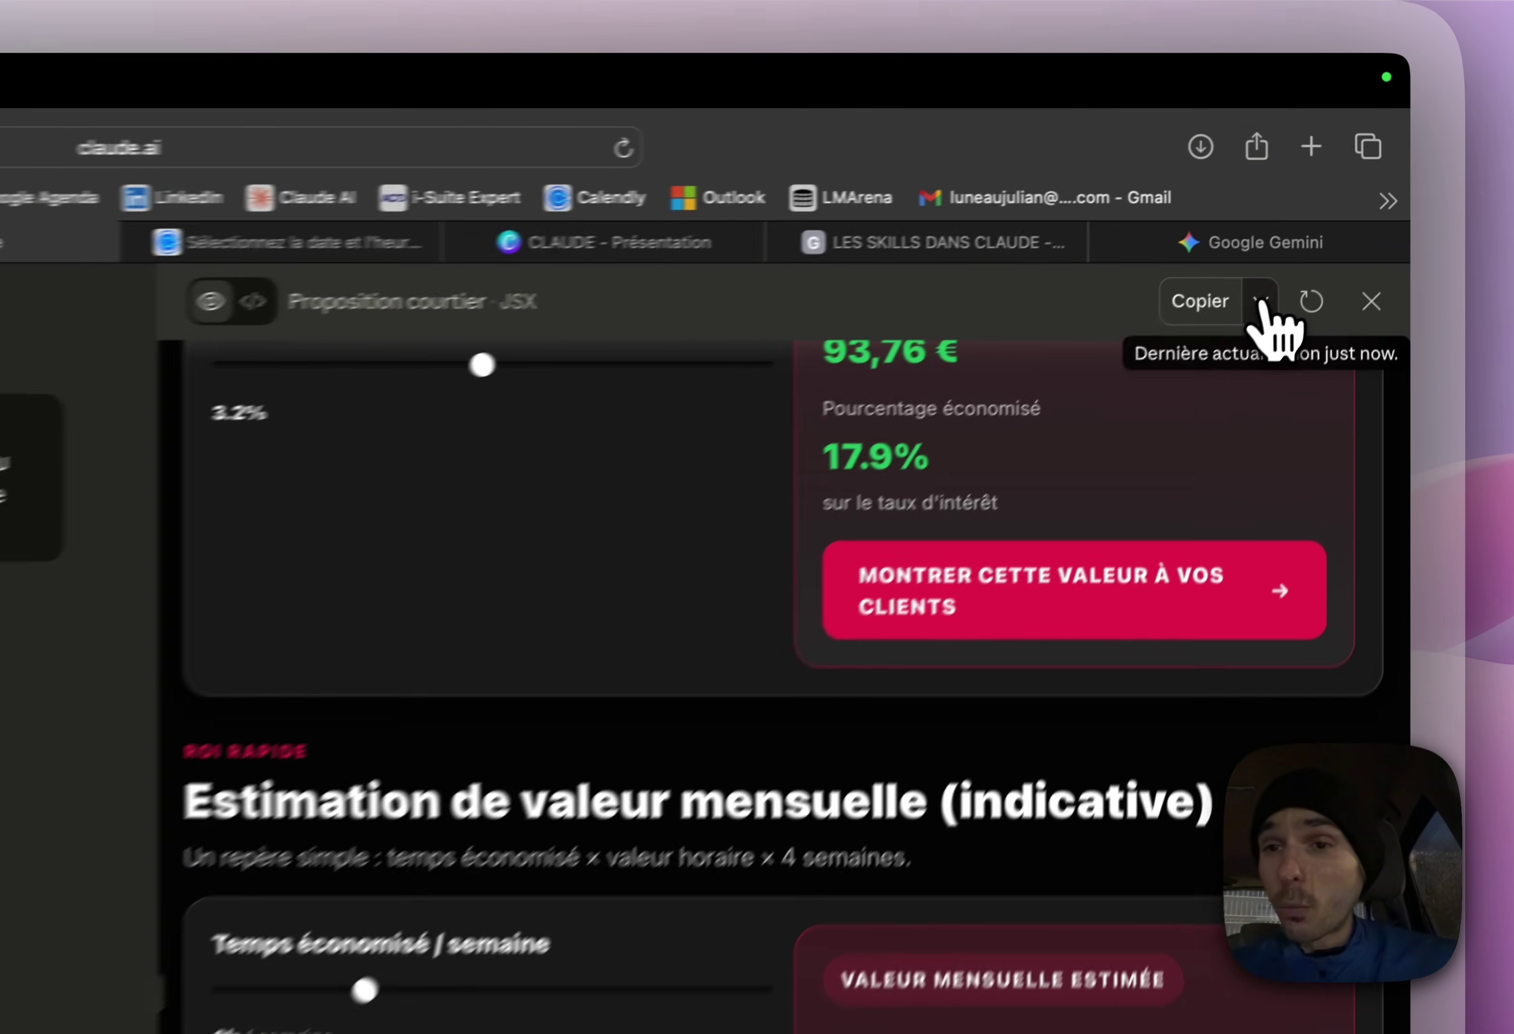
{"action": "left_click", "coordinate": [1358, 208]}
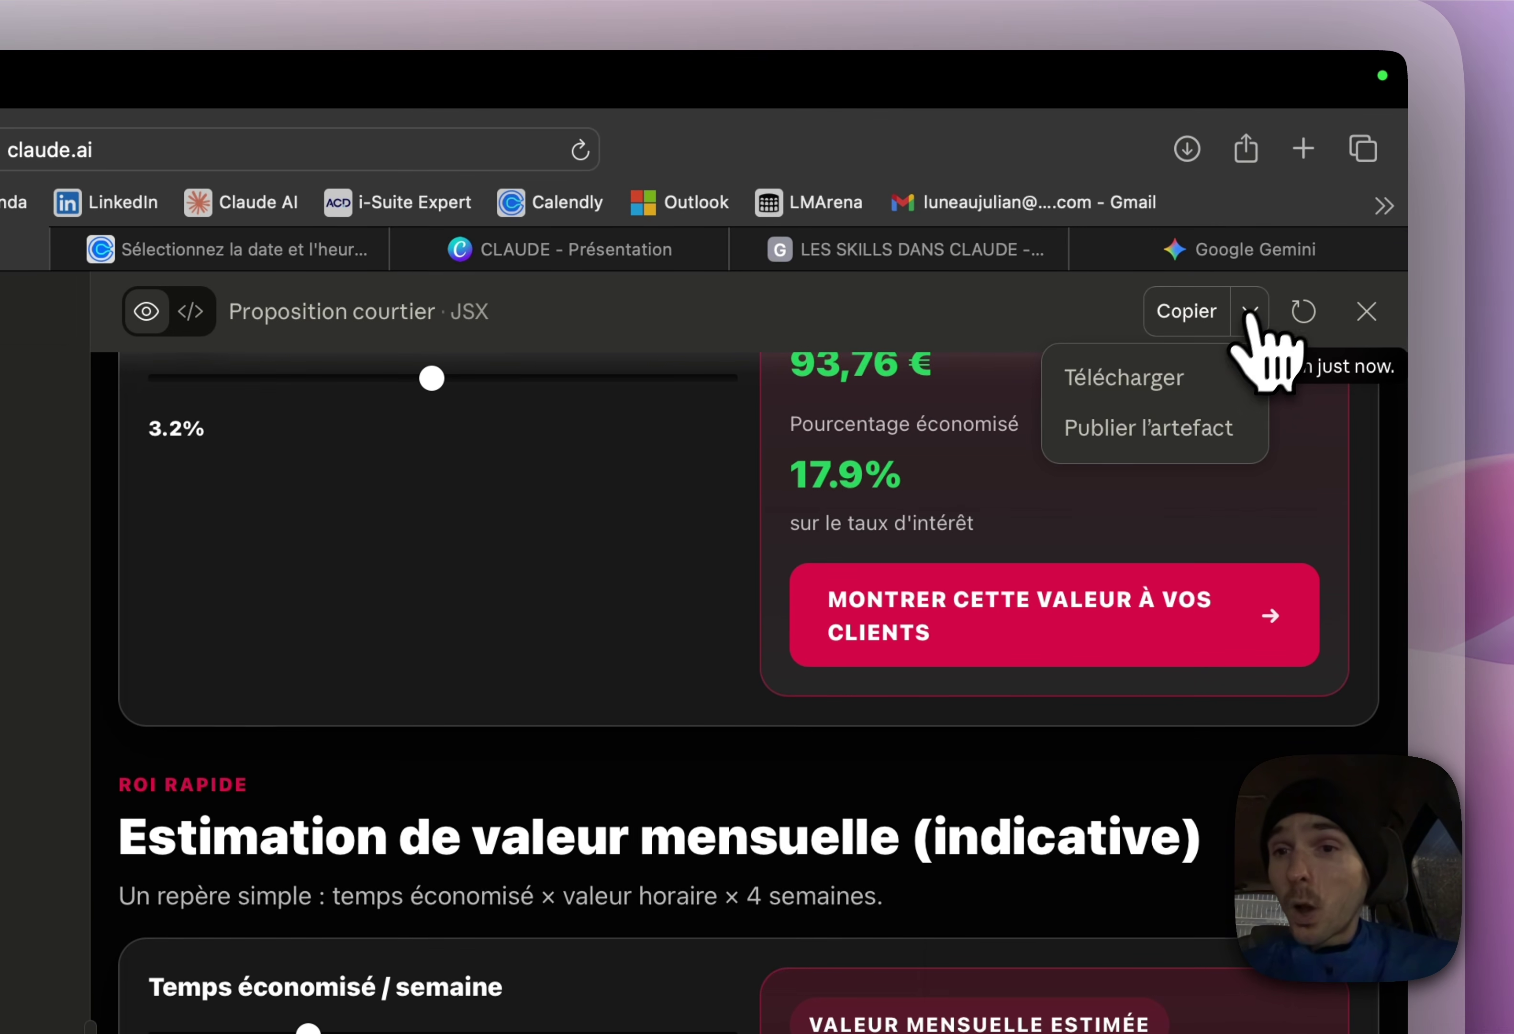
{"action": "left_click", "coordinate": [1180, 435]}
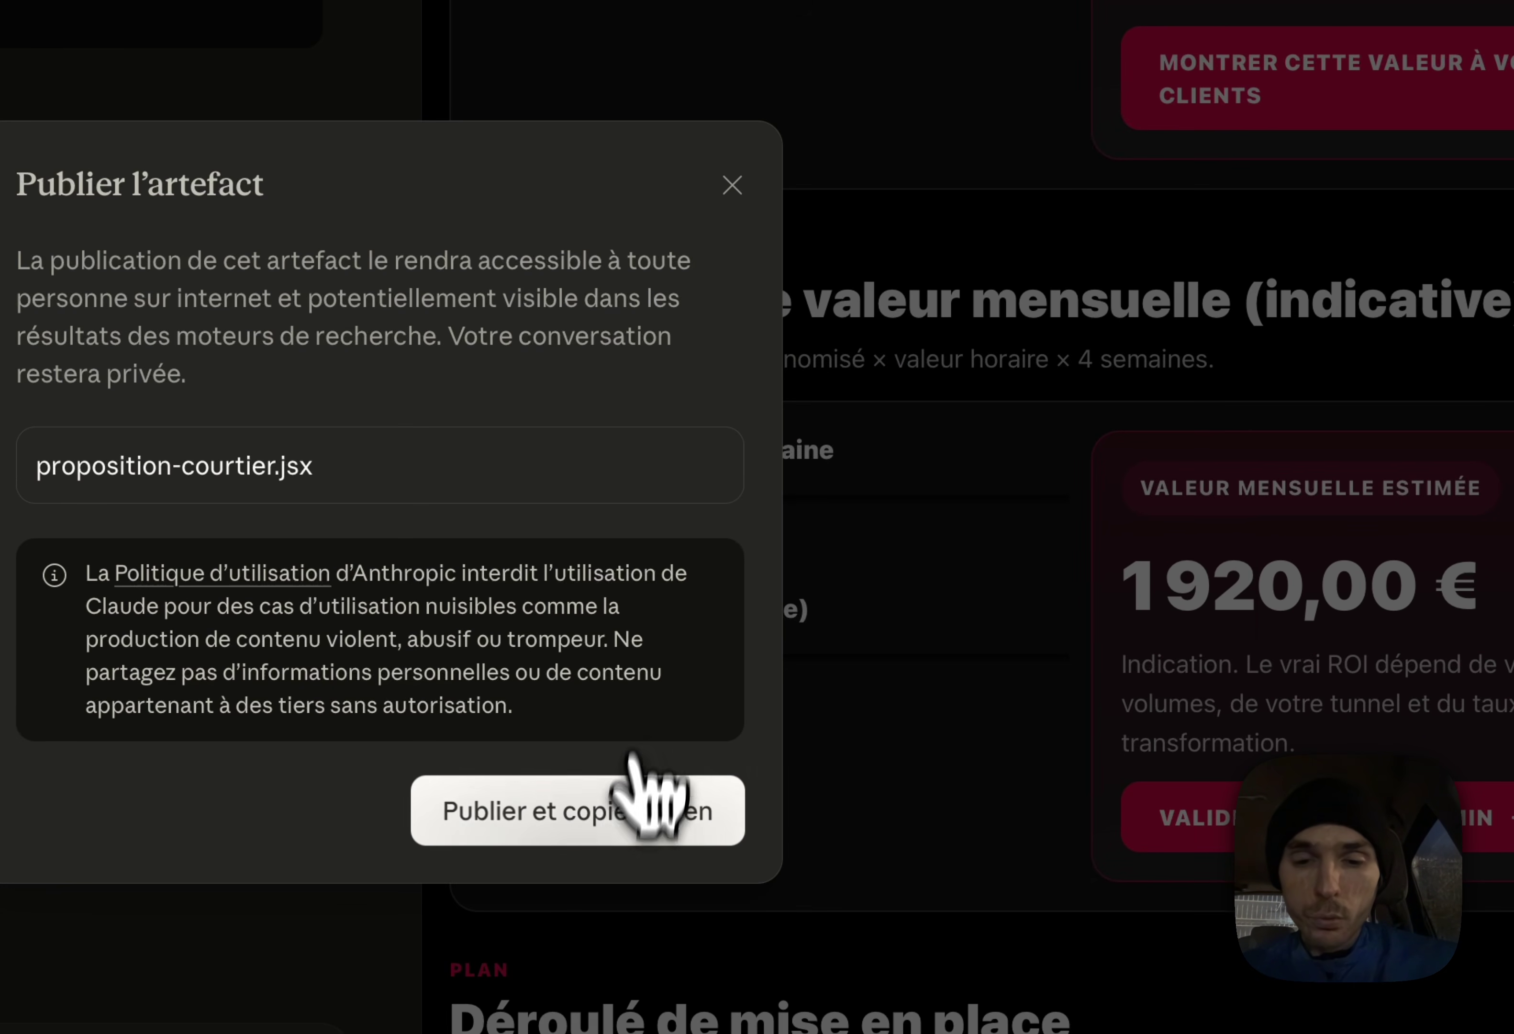
{"action": "left_click", "coordinate": [622, 808]}
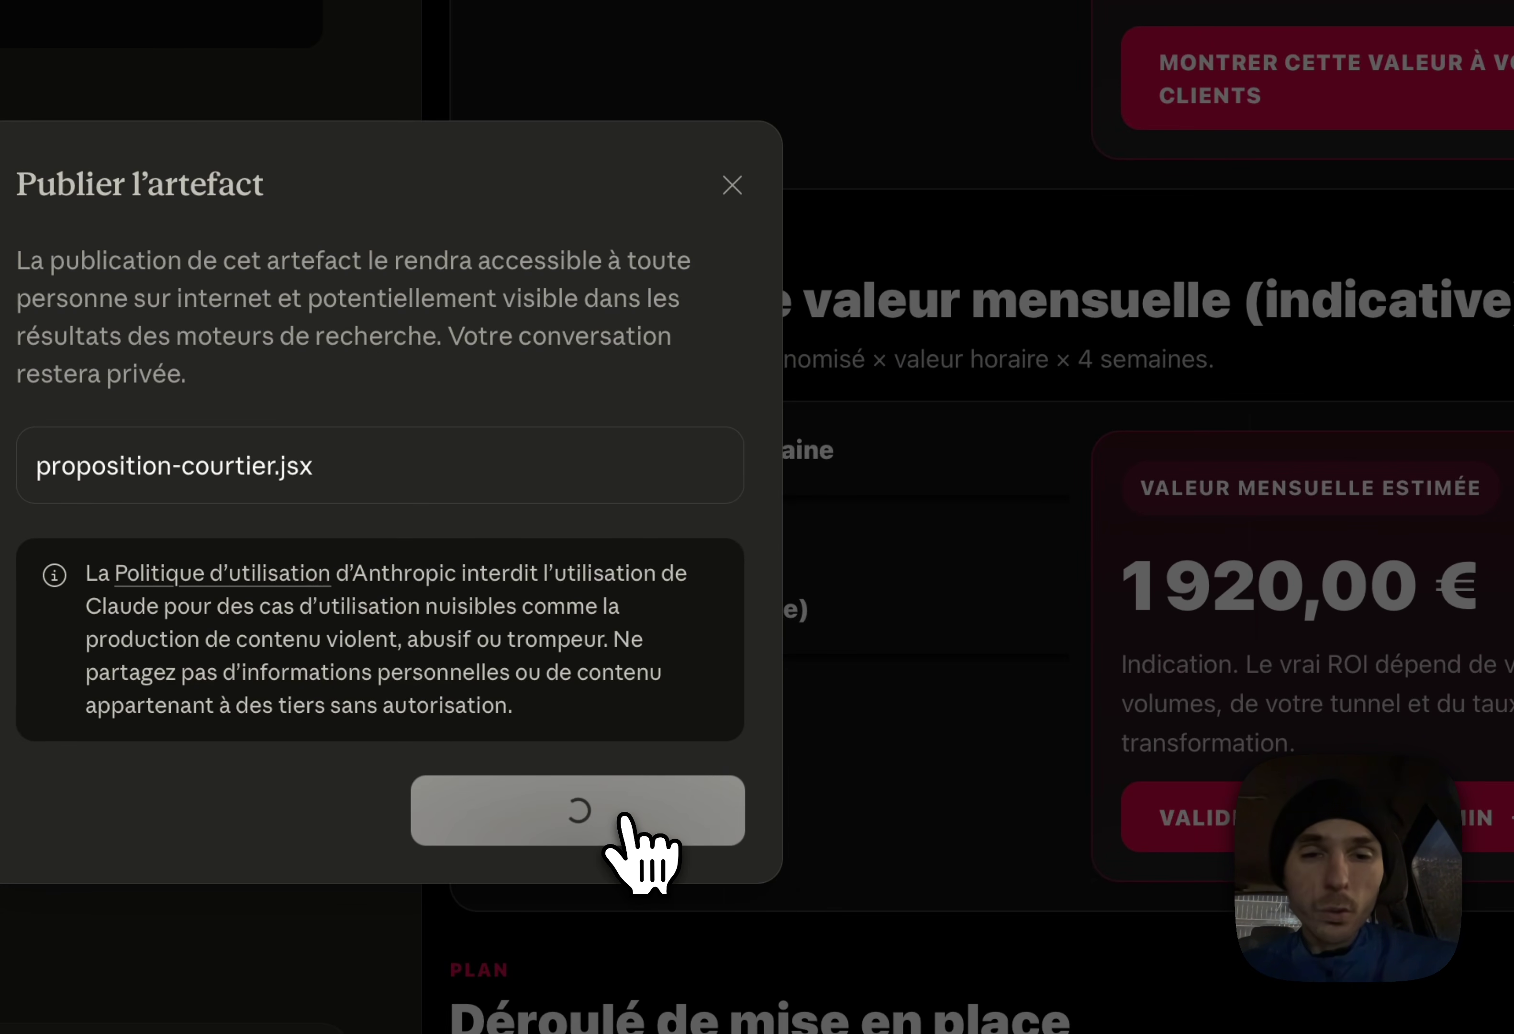
{"action": "left_click", "coordinate": [623, 551]}
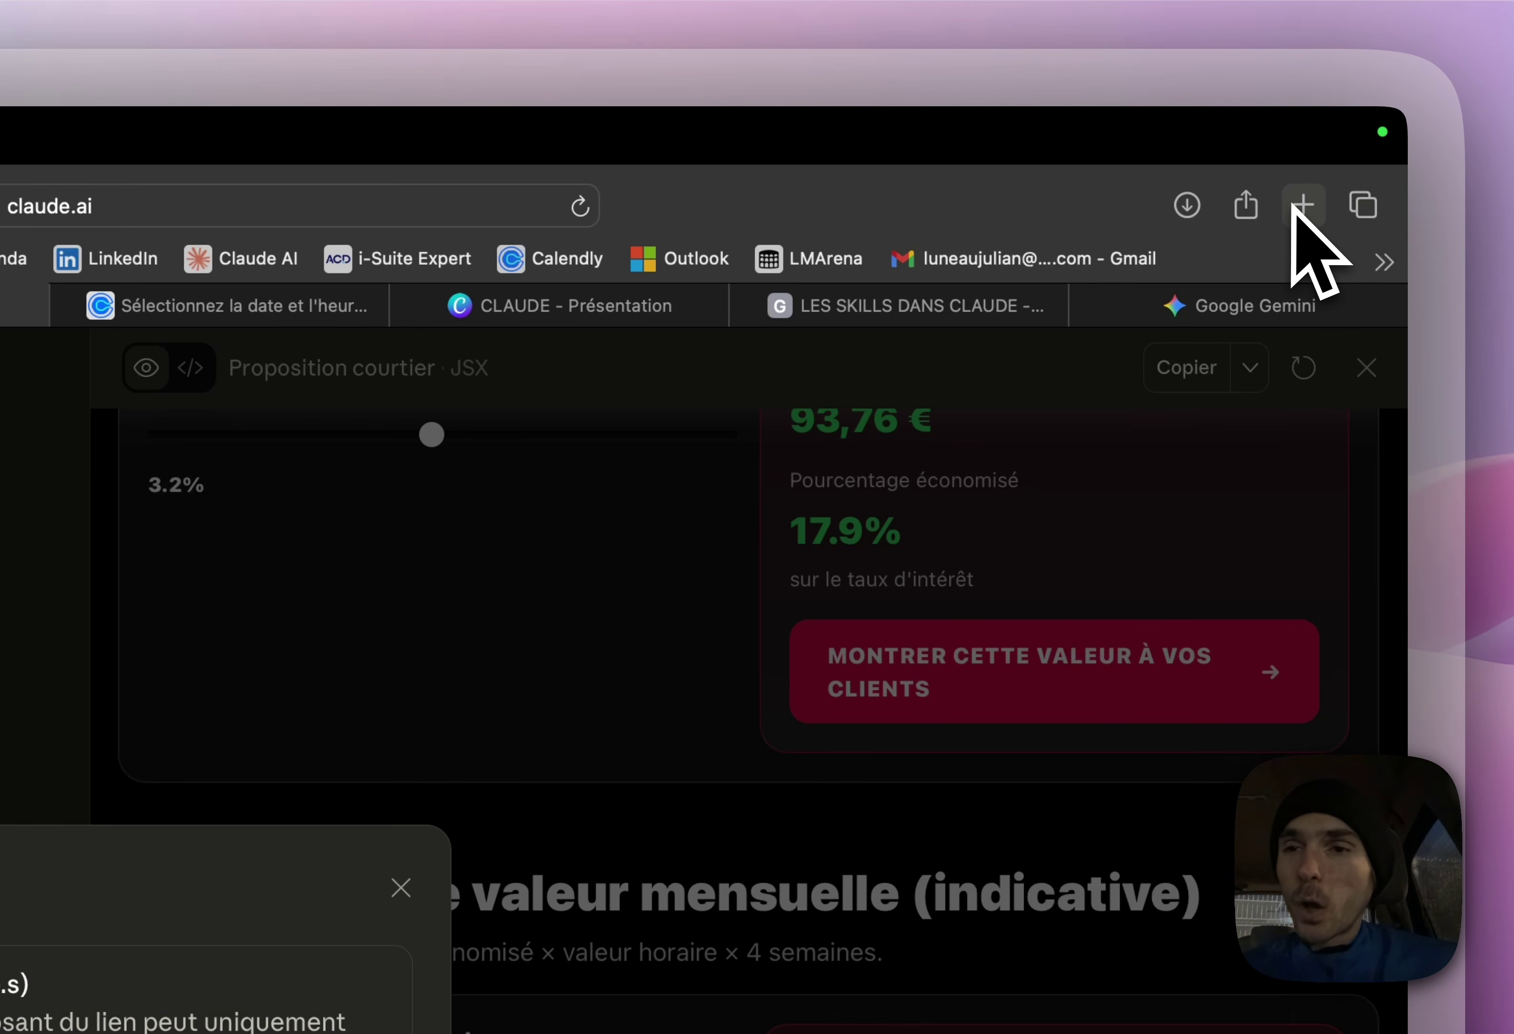
Step: Switch to Gmail, draft a message reading "Merci pour notre conversation. Voici le lien vers le devis." and add the published artifact's link
{"action": "left_click", "coordinate": [1299, 208]}
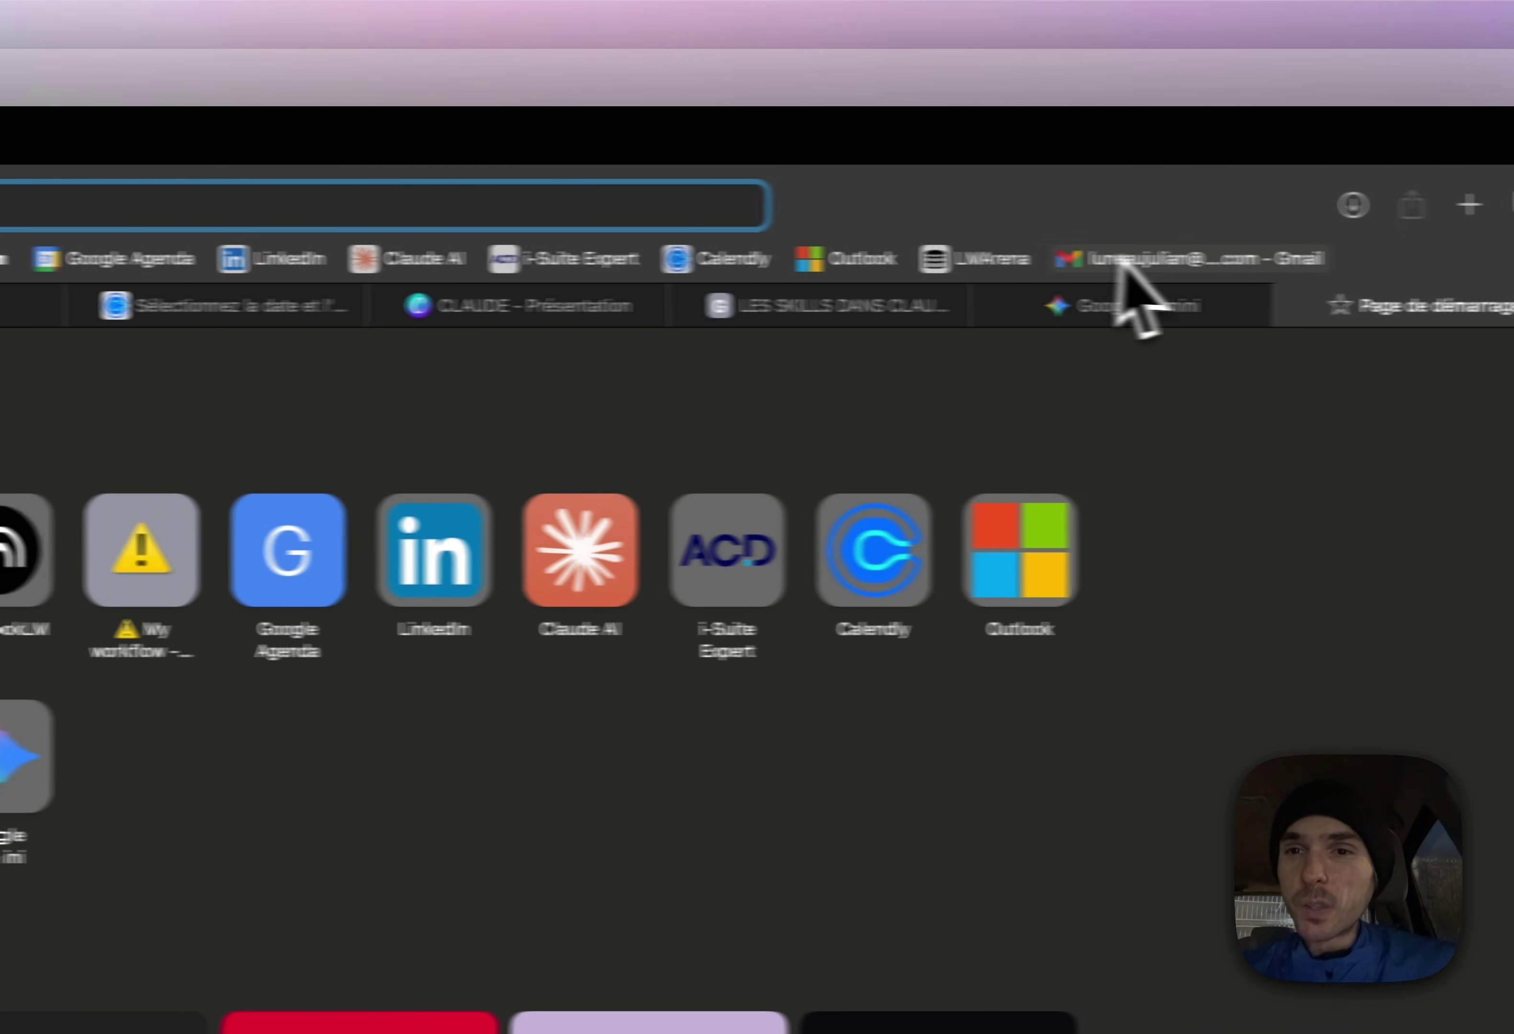
{"action": "left_click", "coordinate": [1119, 260]}
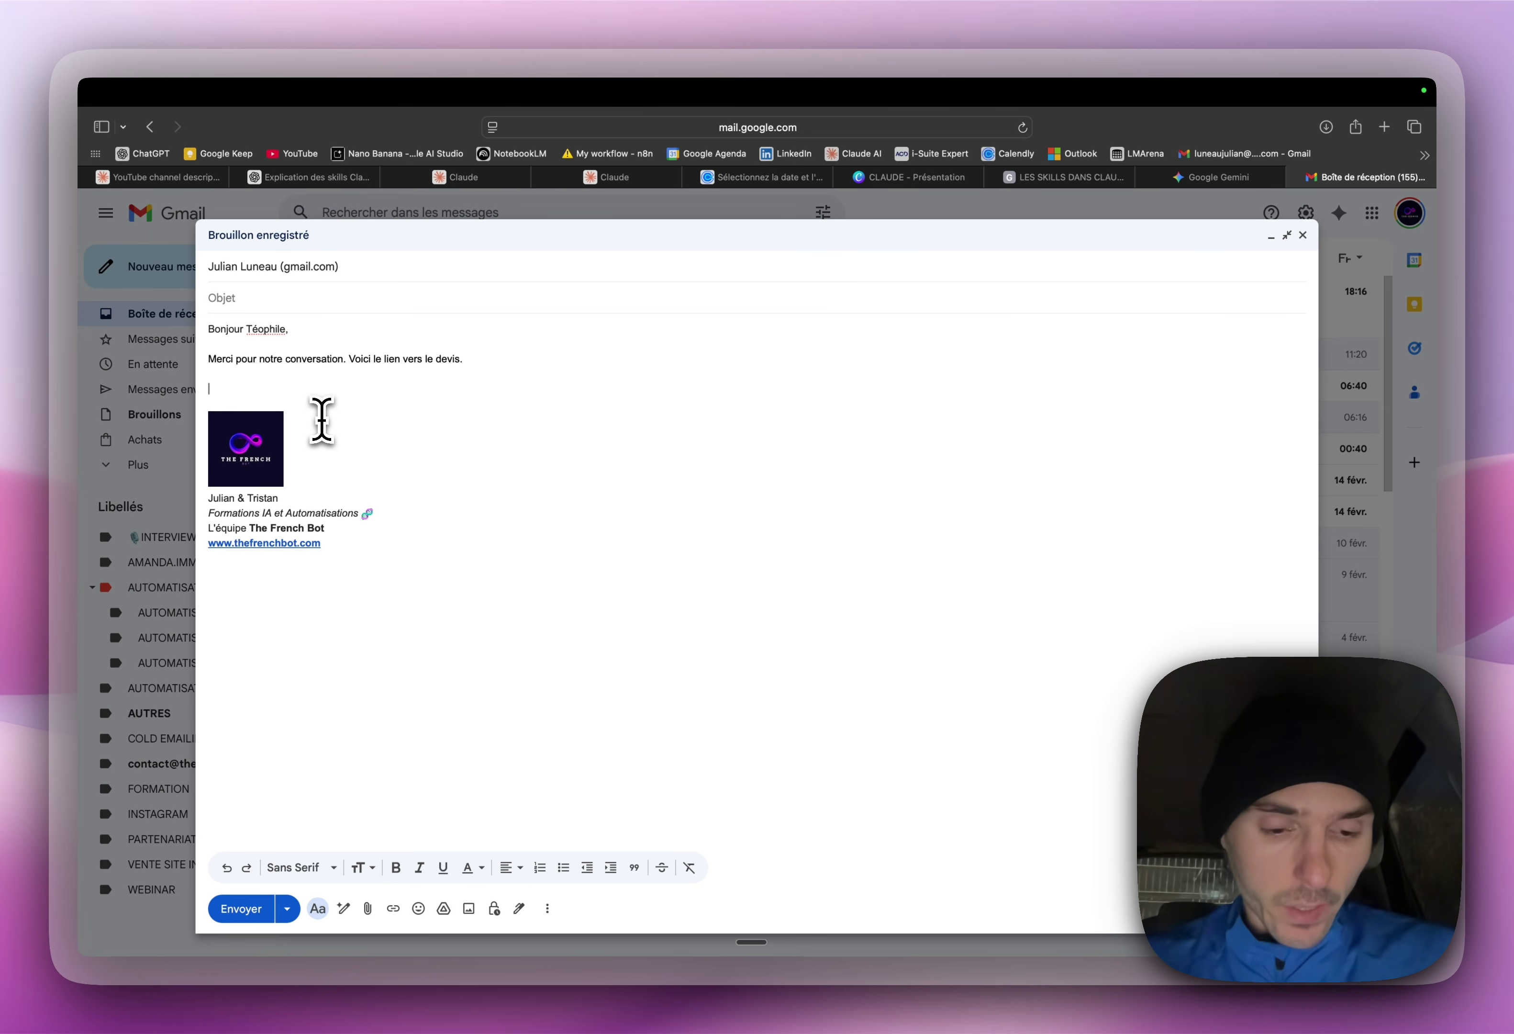
{"action": "type", "text": "https://claude.ai/public/artifacts/d406b309-f6ef-4304-b786-c6e90a9122b2"}
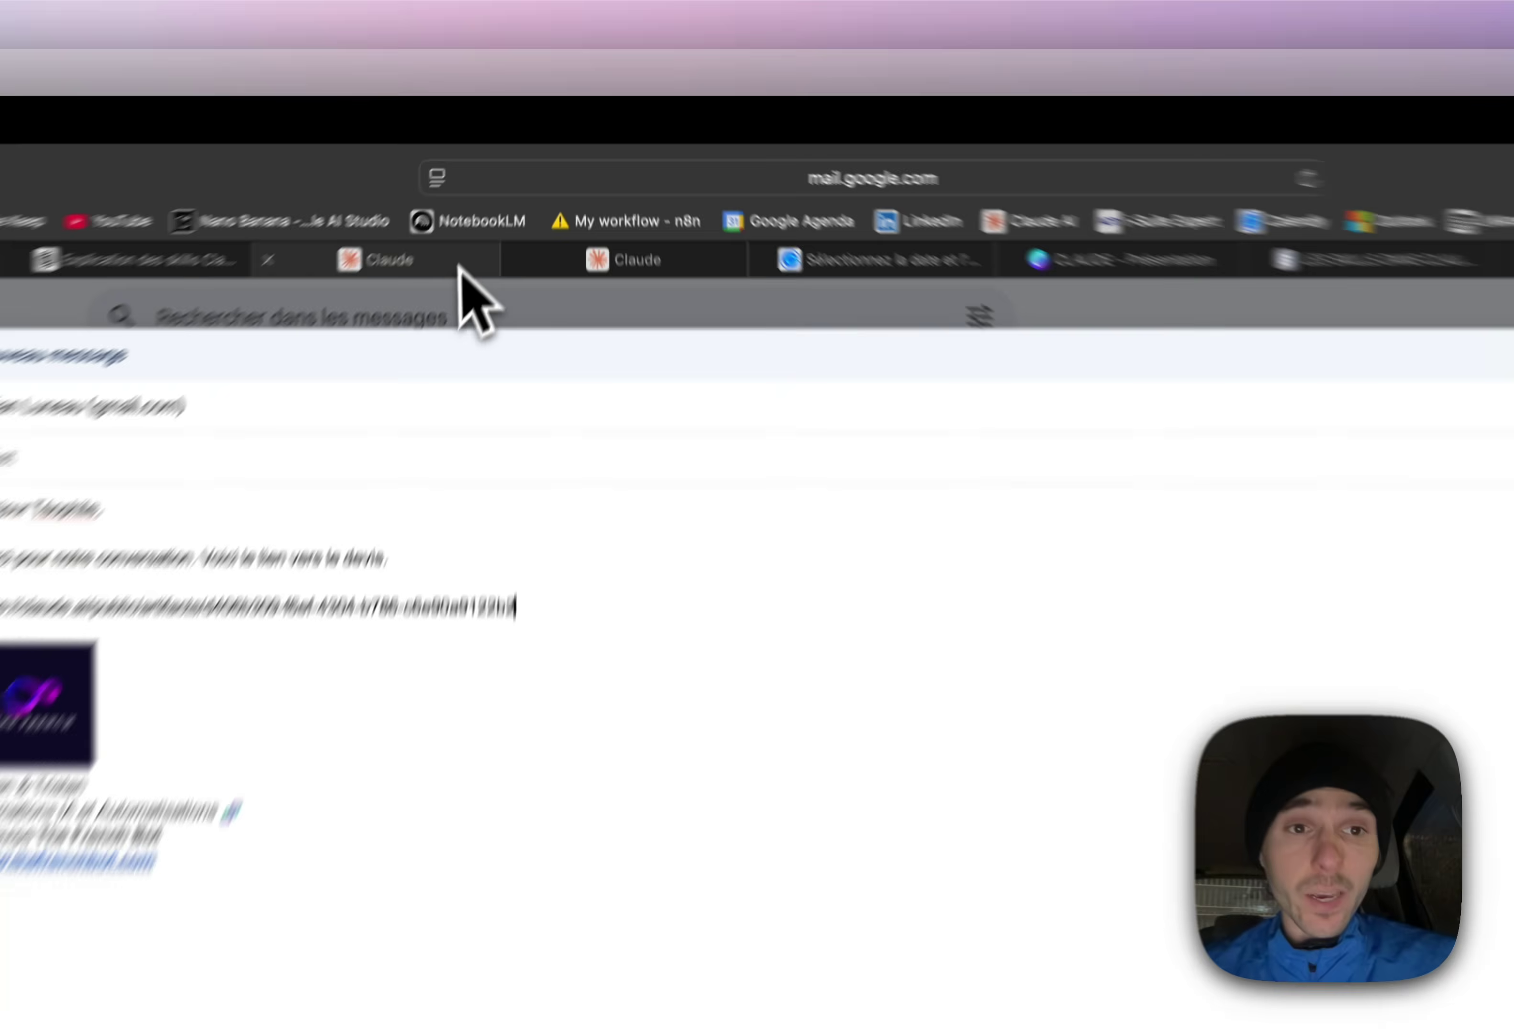
Step: Copy the published artifact's link again in Claude, paste it into the Gmail draft, and send the message without a subject
{"action": "left_click", "coordinate": [505, 176]}
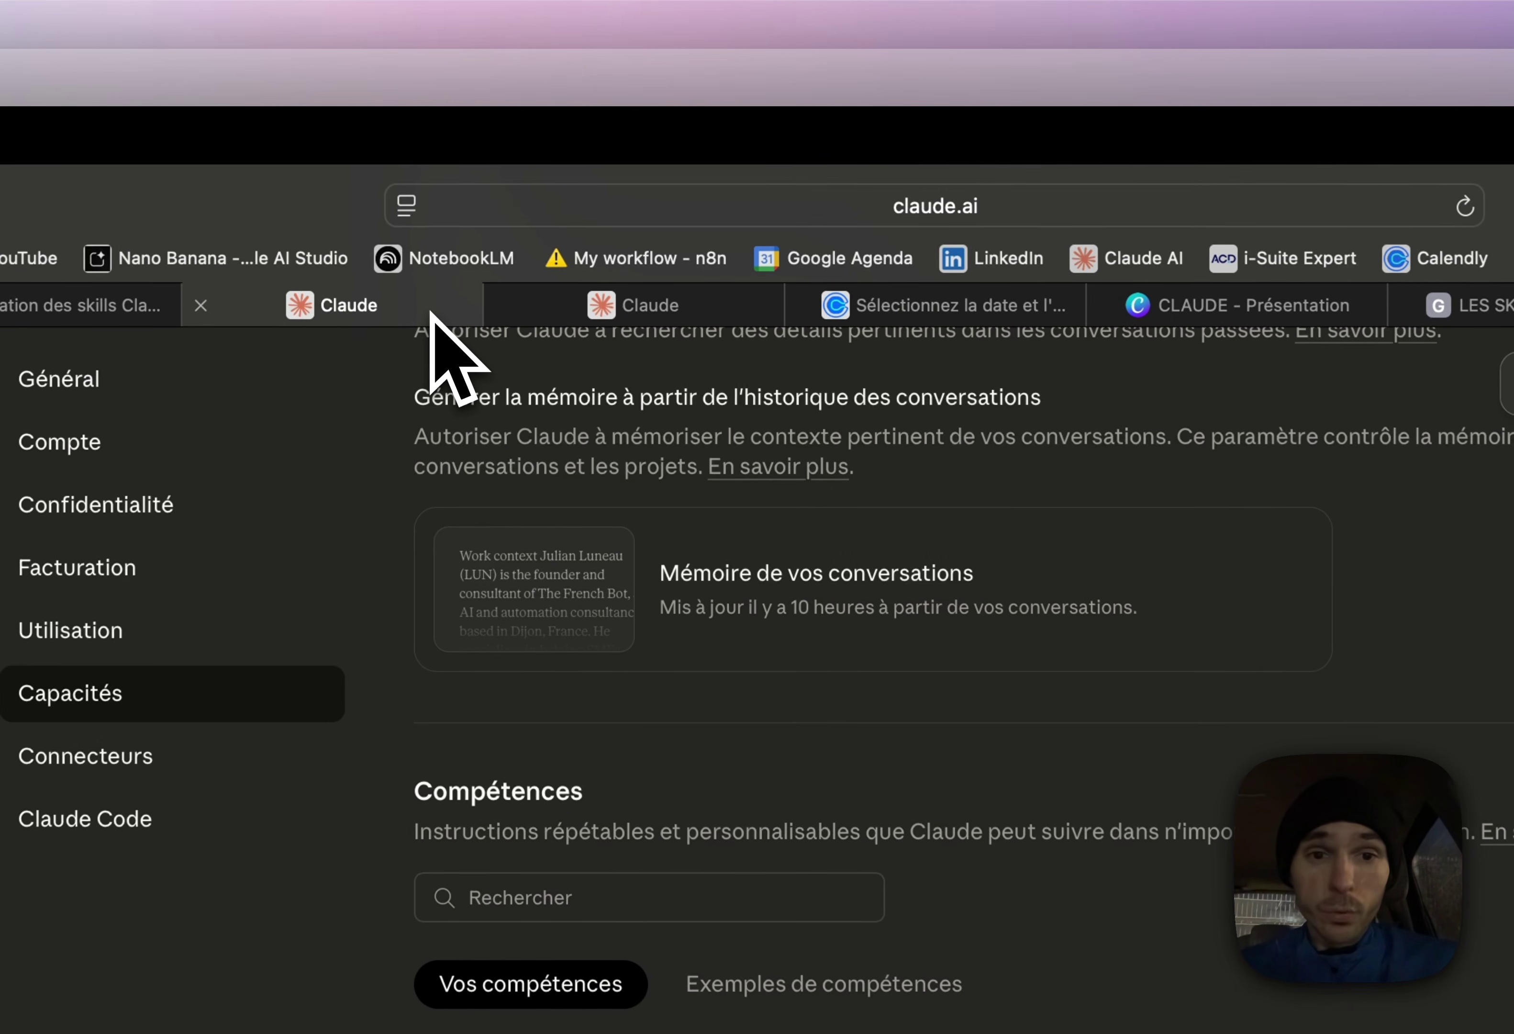
{"action": "left_click", "coordinate": [573, 178]}
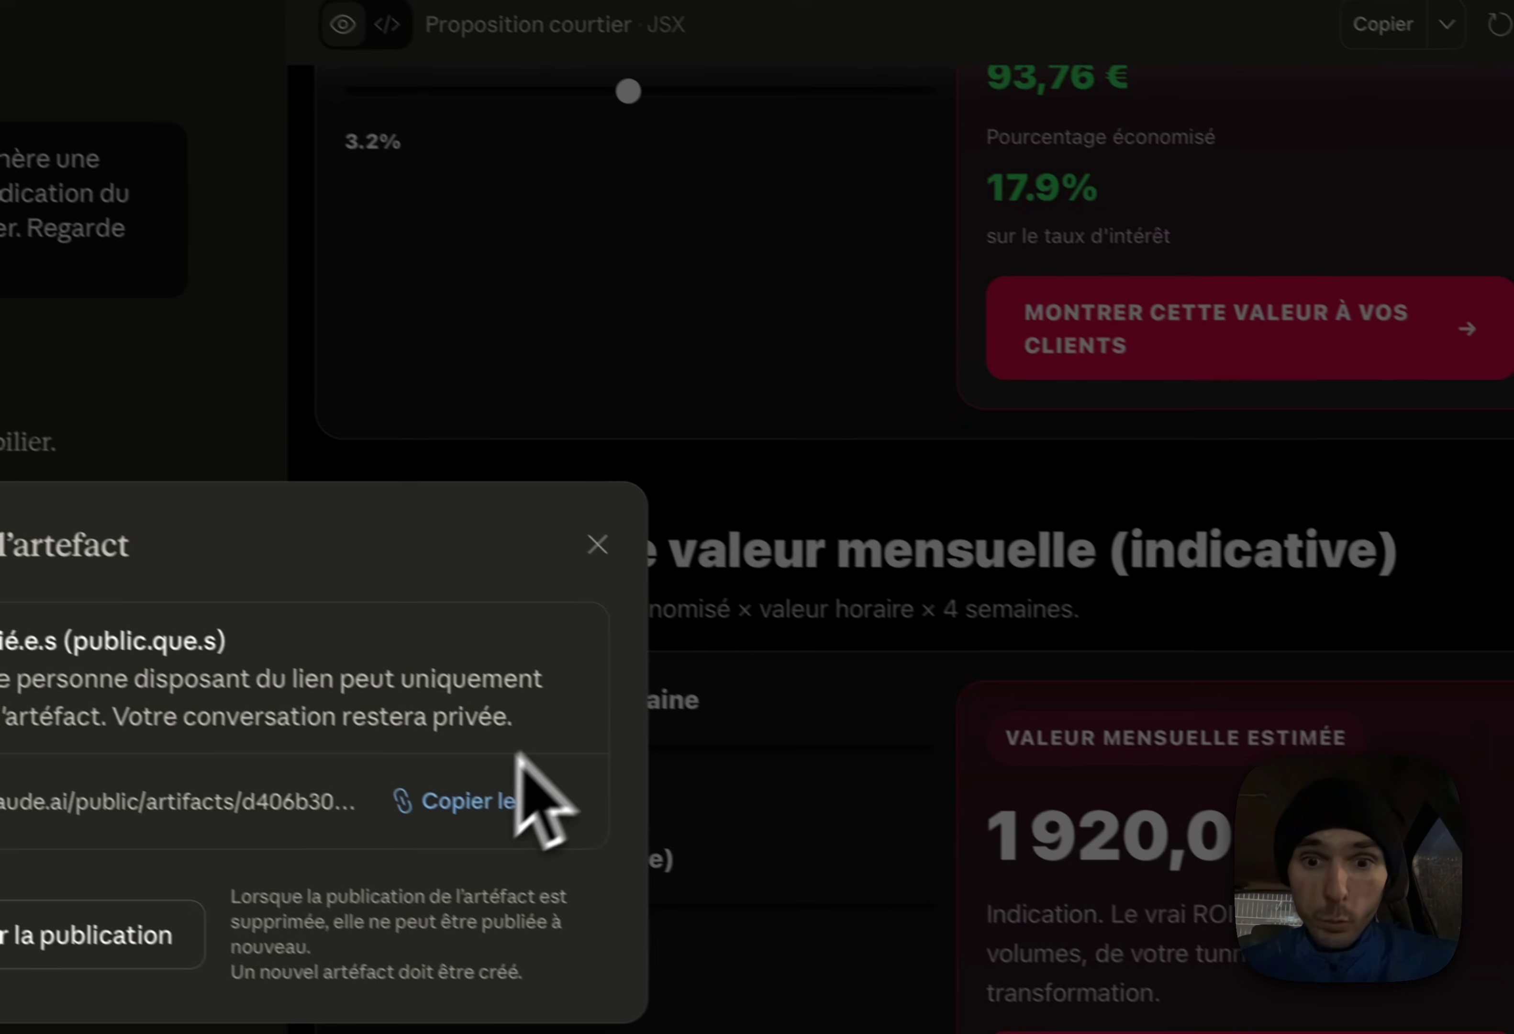
{"action": "left_click", "coordinate": [478, 801]}
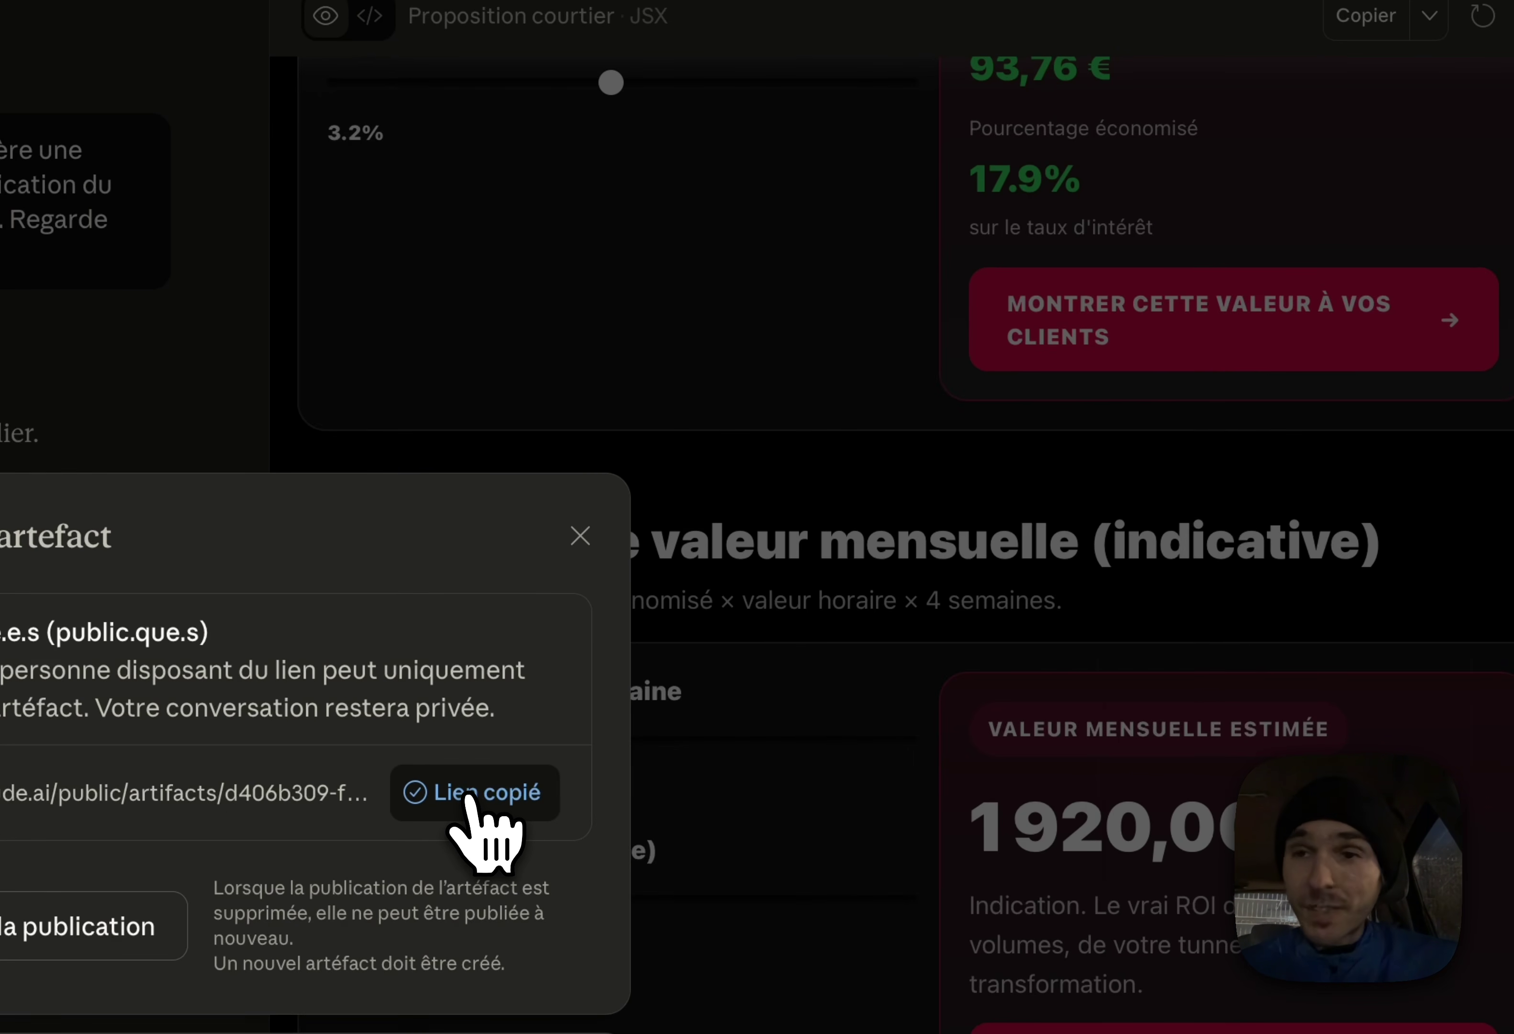
{"action": "left_click", "coordinate": [1206, 261]}
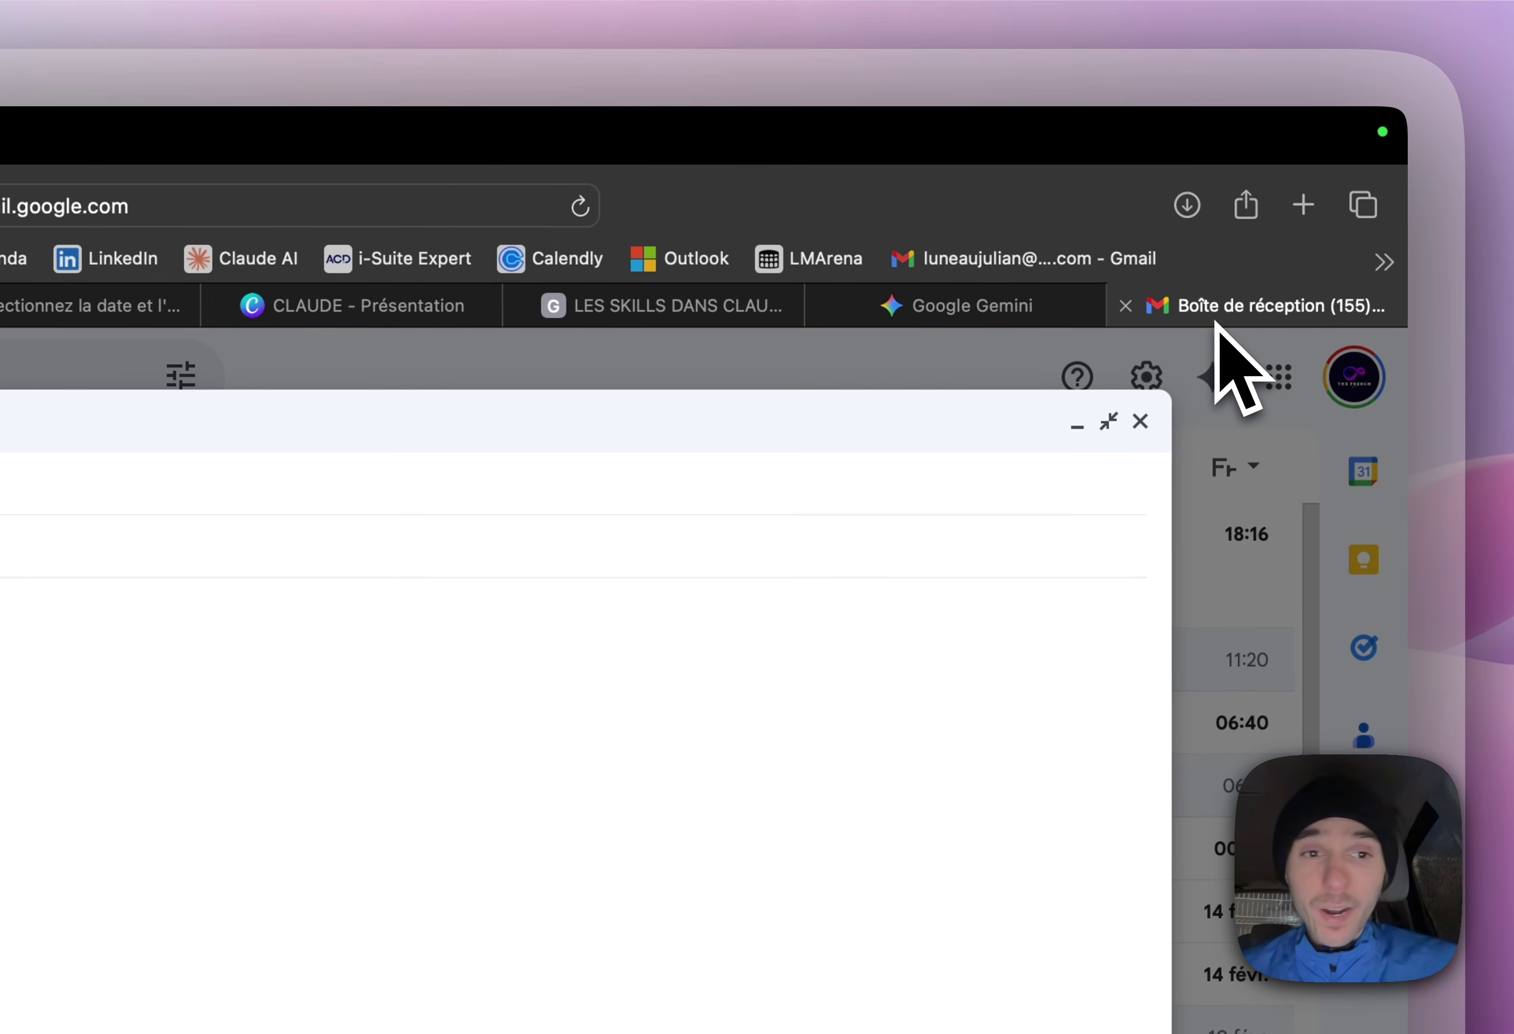
{"action": "type", "text": "https://claude.ai/public/artifacts/d406b309-f6ef-4304-b786-c6e90a9122b2"}
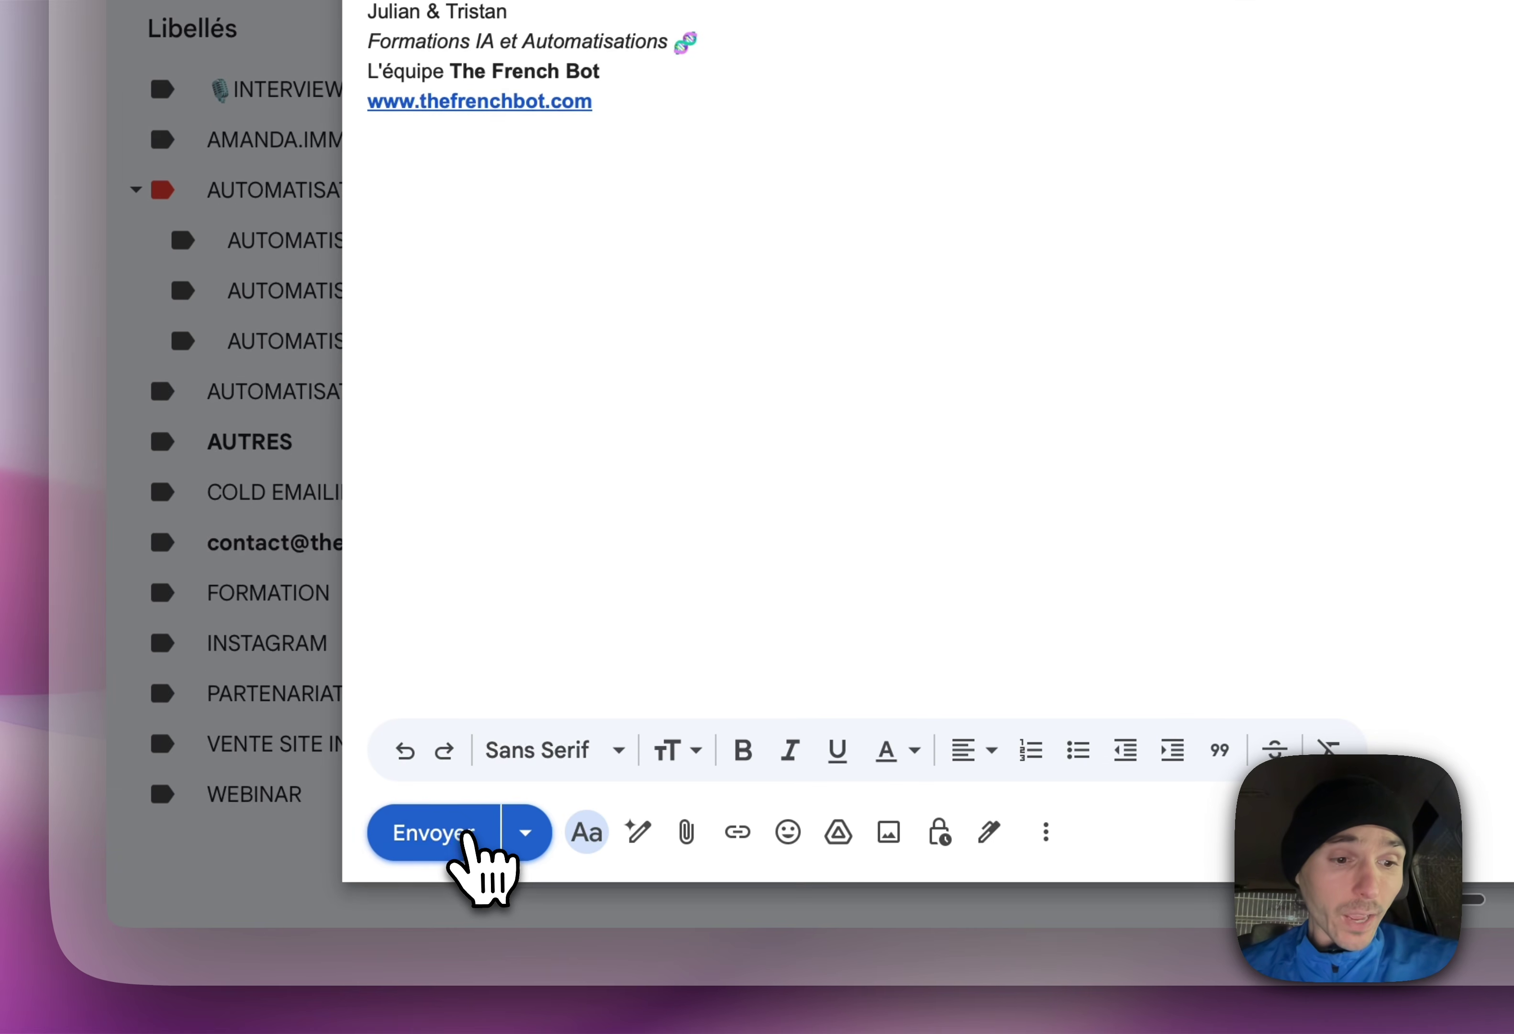
{"action": "left_click", "coordinate": [469, 834]}
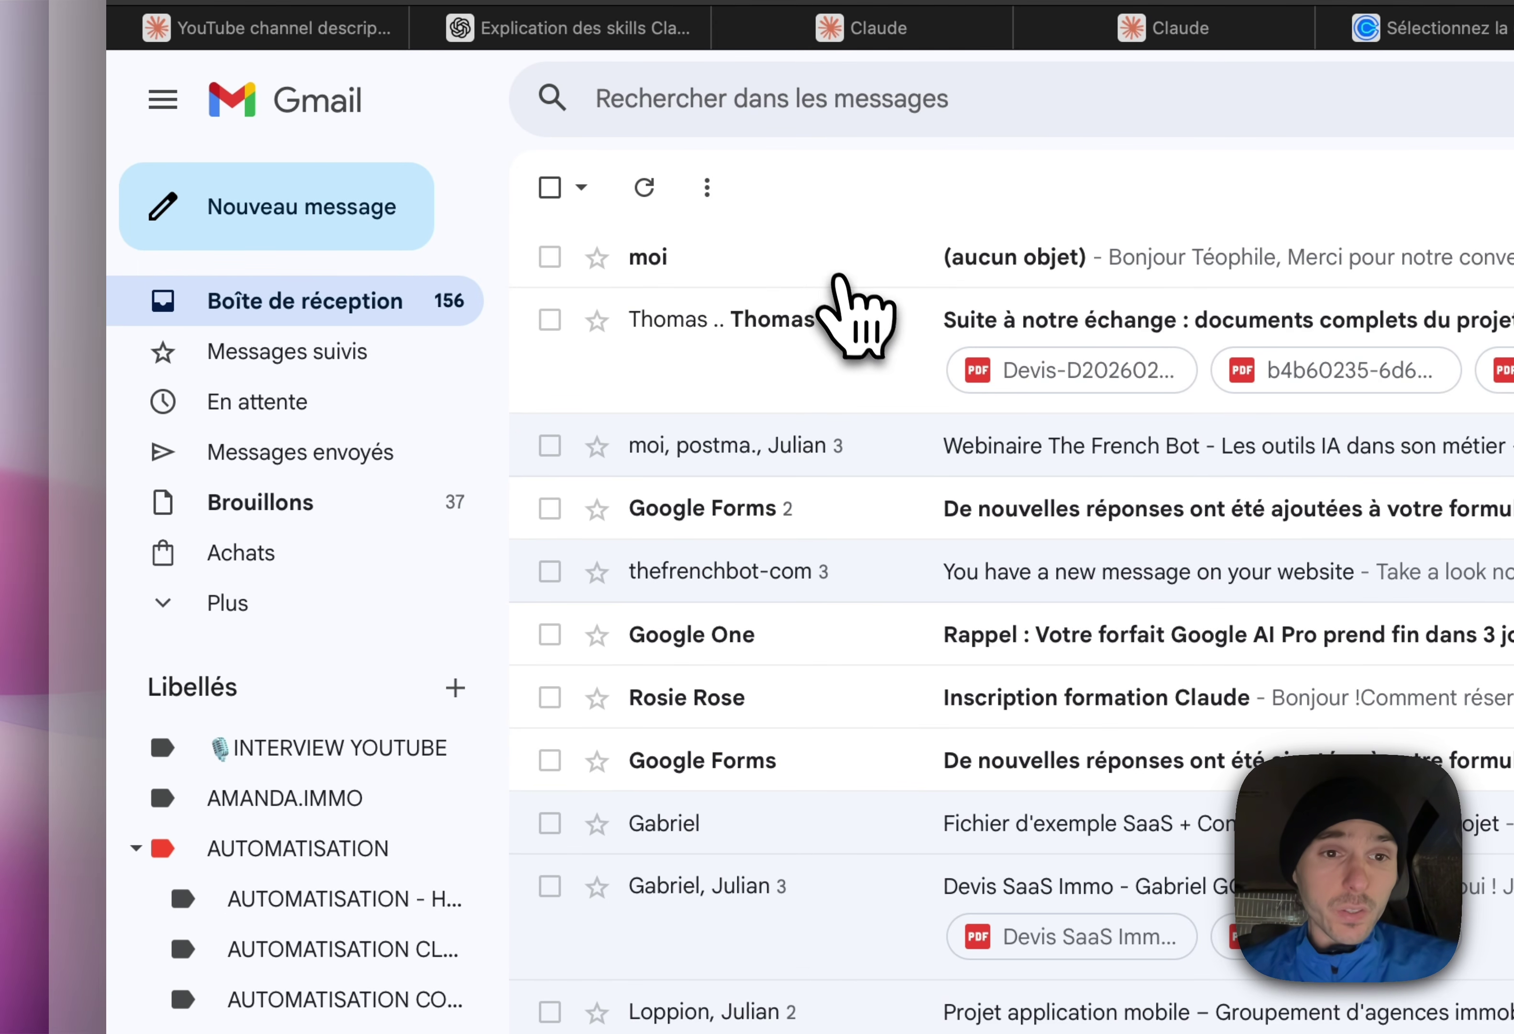
Step: Open the received email's proposal link and review the published page, including its packages and mortgage gain calculator
{"action": "left_click", "coordinate": [837, 284]}
{"action": "left_click", "coordinate": [847, 612]}
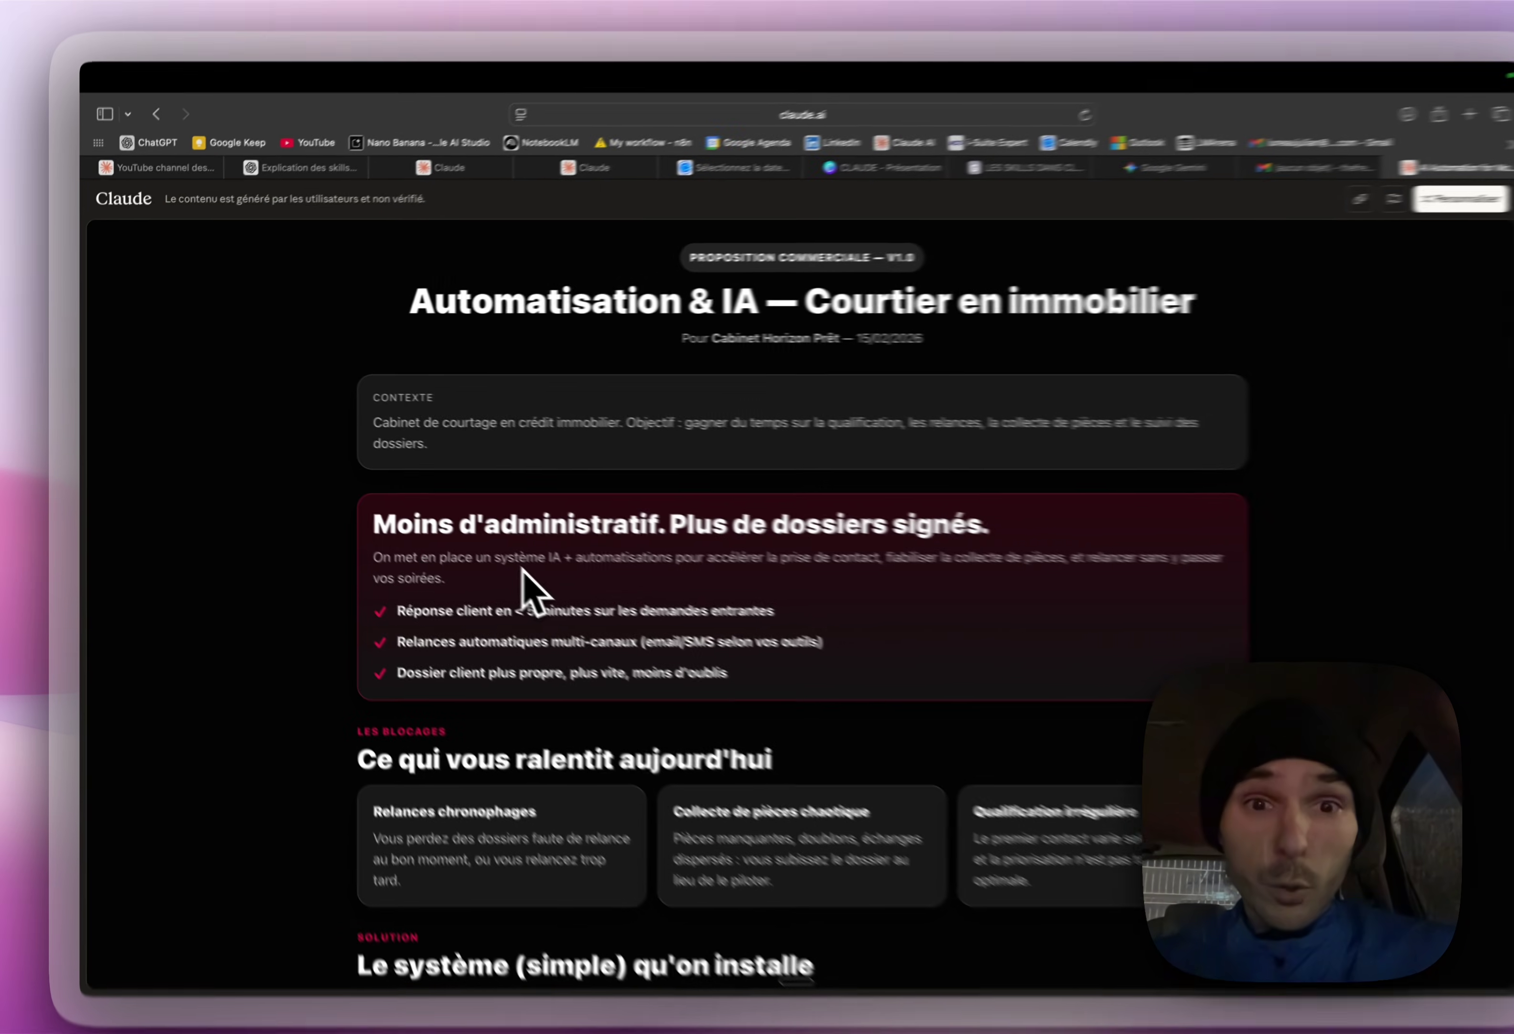
{"action": "scroll", "coordinate": [494, 567], "scroll_direction": "down", "scroll_amount": 2}
{"action": "scroll", "coordinate": [495, 555], "scroll_direction": "down", "scroll_amount": 20}
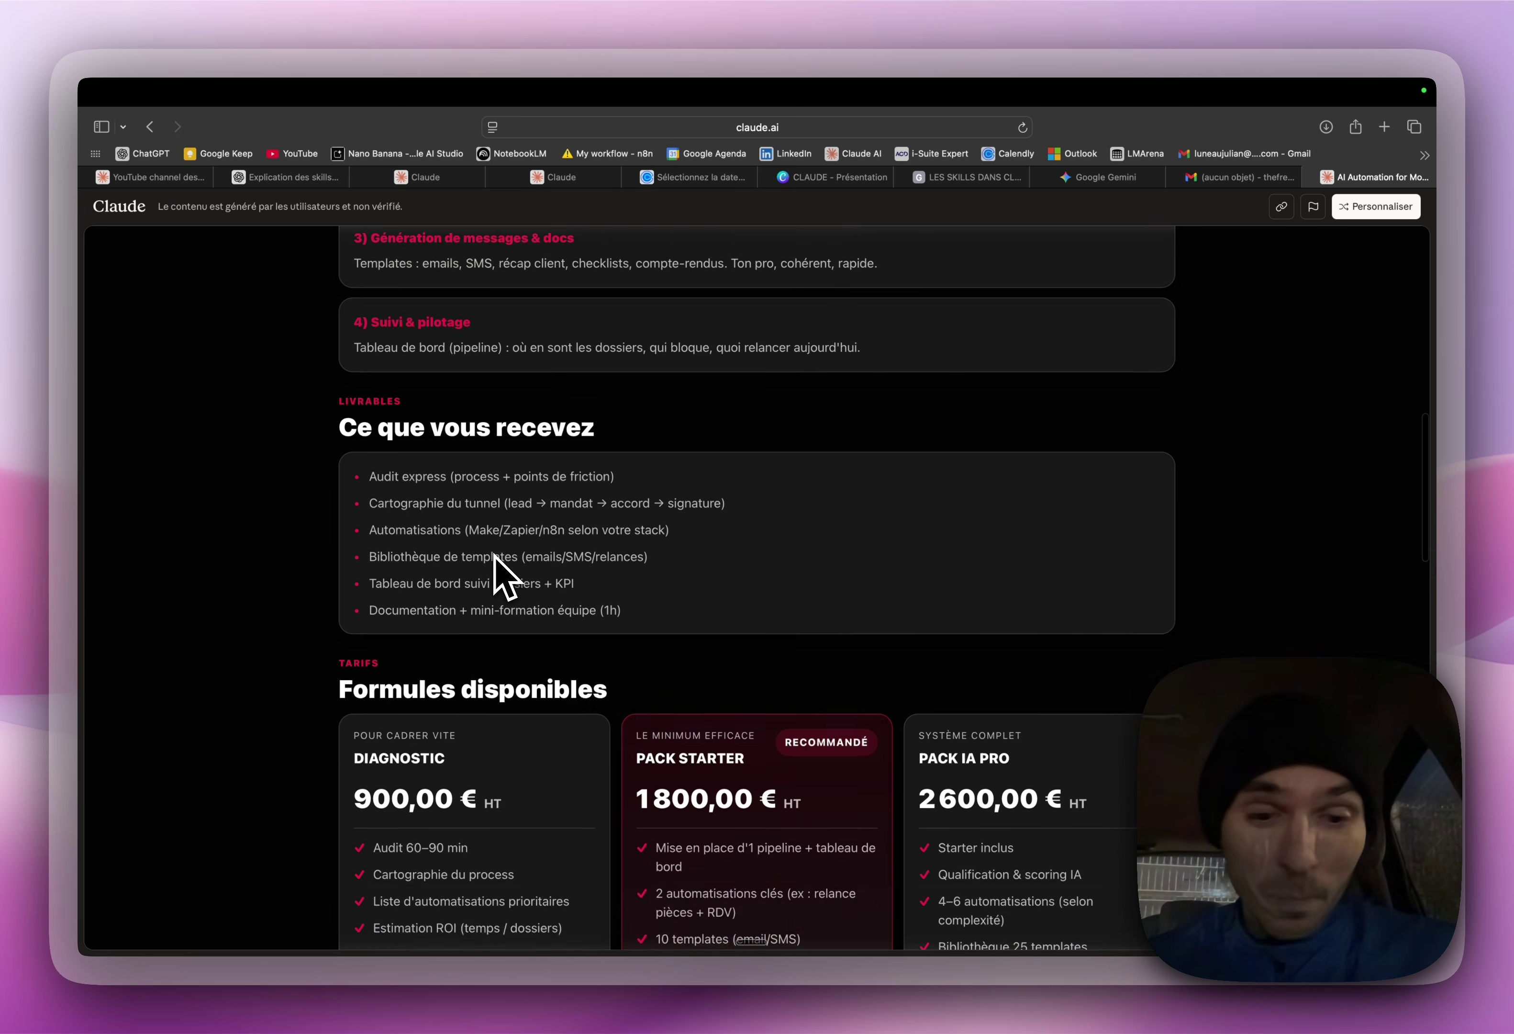
{"action": "scroll", "coordinate": [502, 575], "scroll_direction": "down", "scroll_amount": 4}
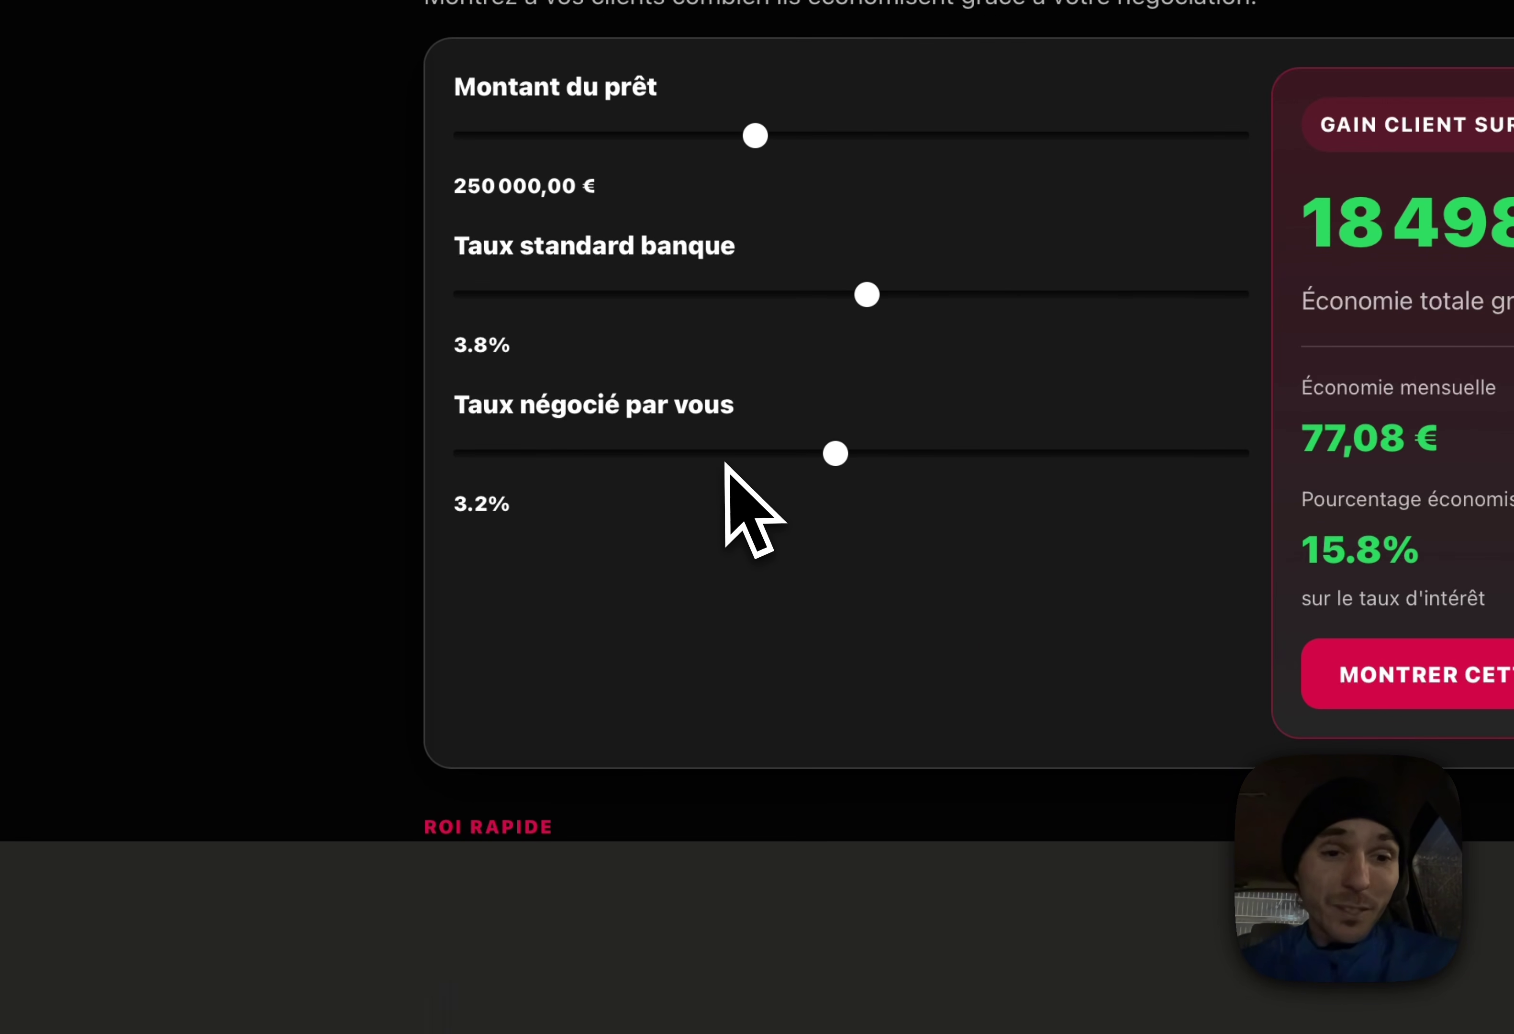
{"action": "scroll", "coordinate": [763, 571], "scroll_direction": "up", "scroll_amount": 15}
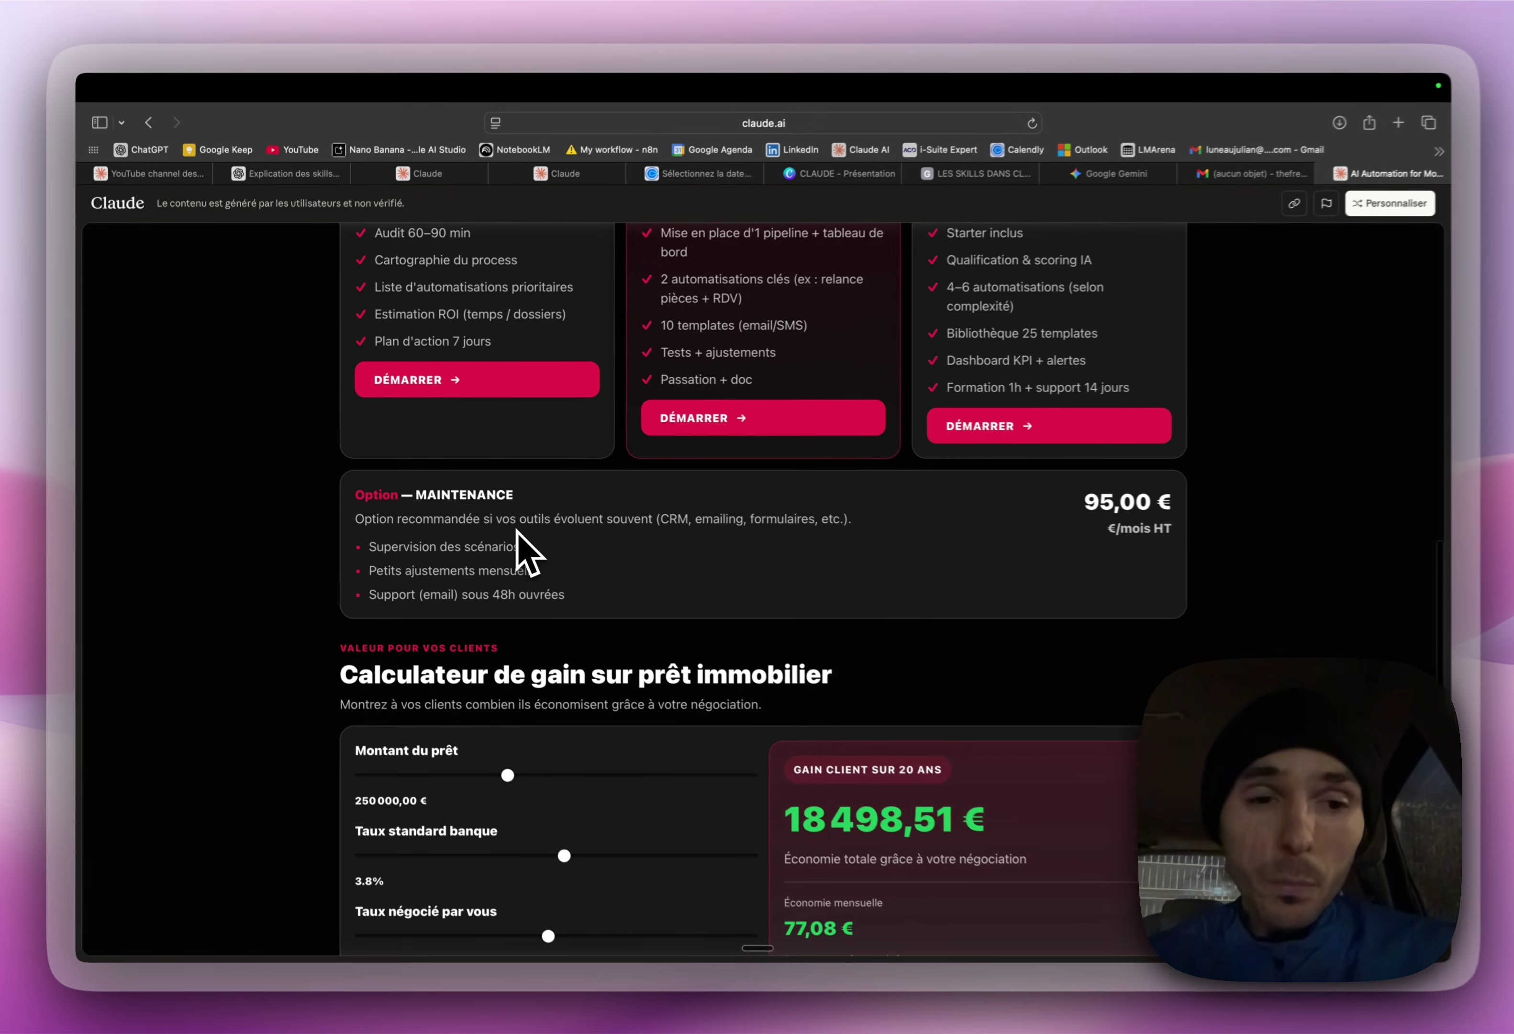
{"action": "scroll", "coordinate": [698, 575], "scroll_direction": "down", "scroll_amount": 5}
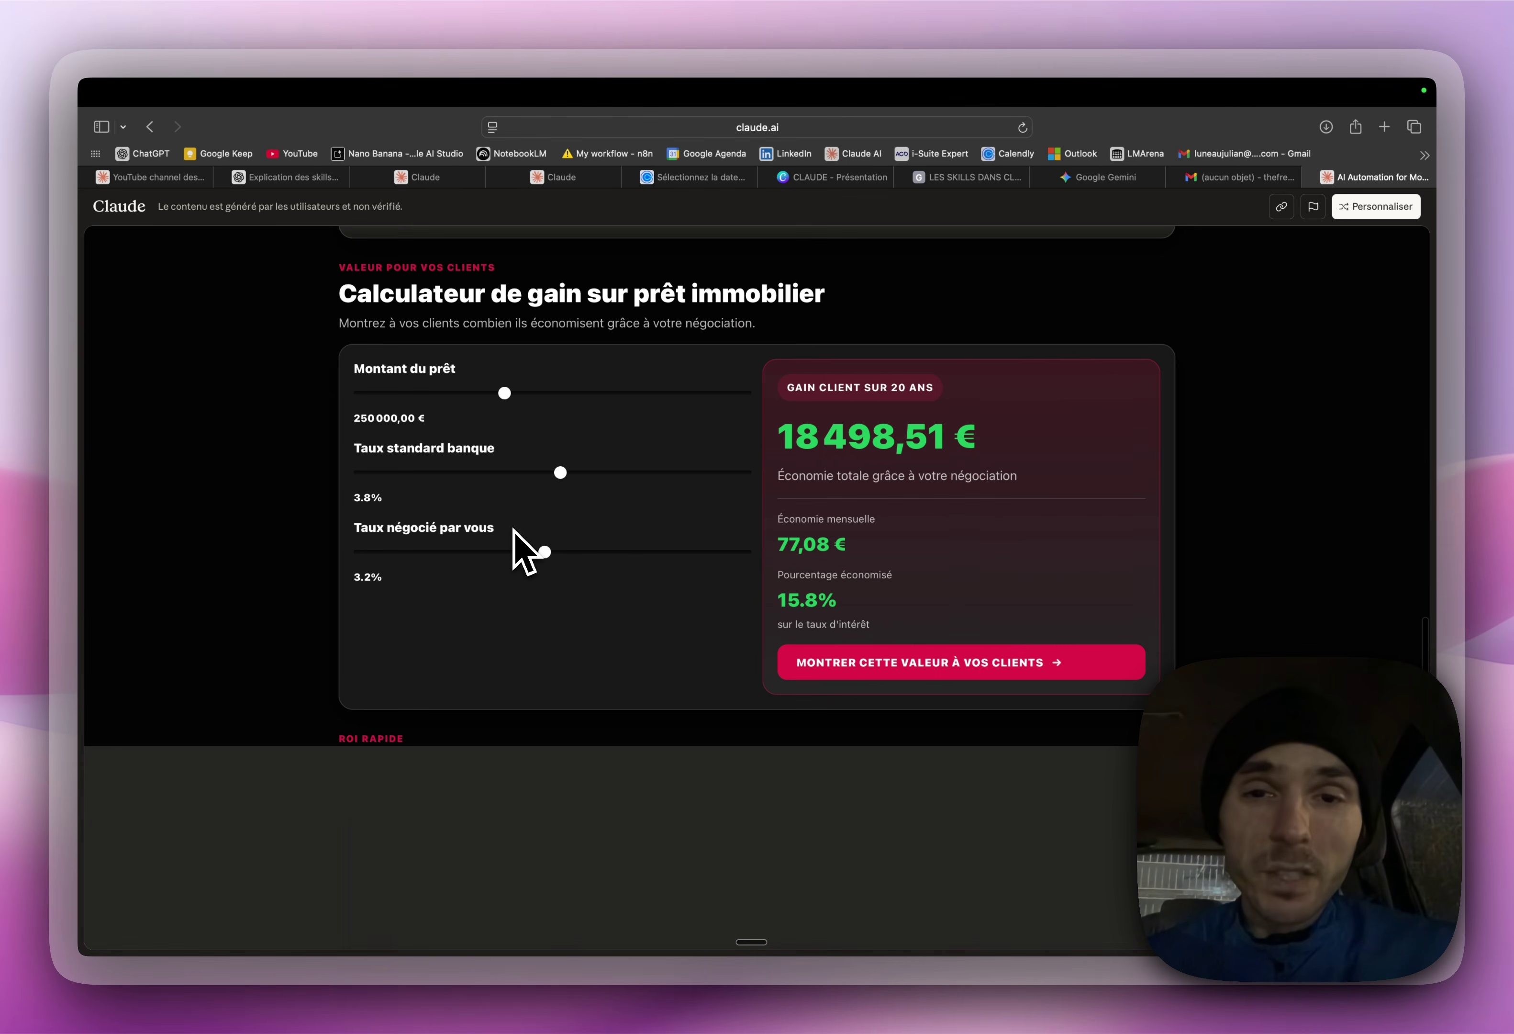
{"action": "scroll", "coordinate": [698, 574], "scroll_direction": "up", "scroll_amount": 3}
{"action": "scroll", "coordinate": [514, 530], "scroll_direction": "up", "scroll_amount": 20}
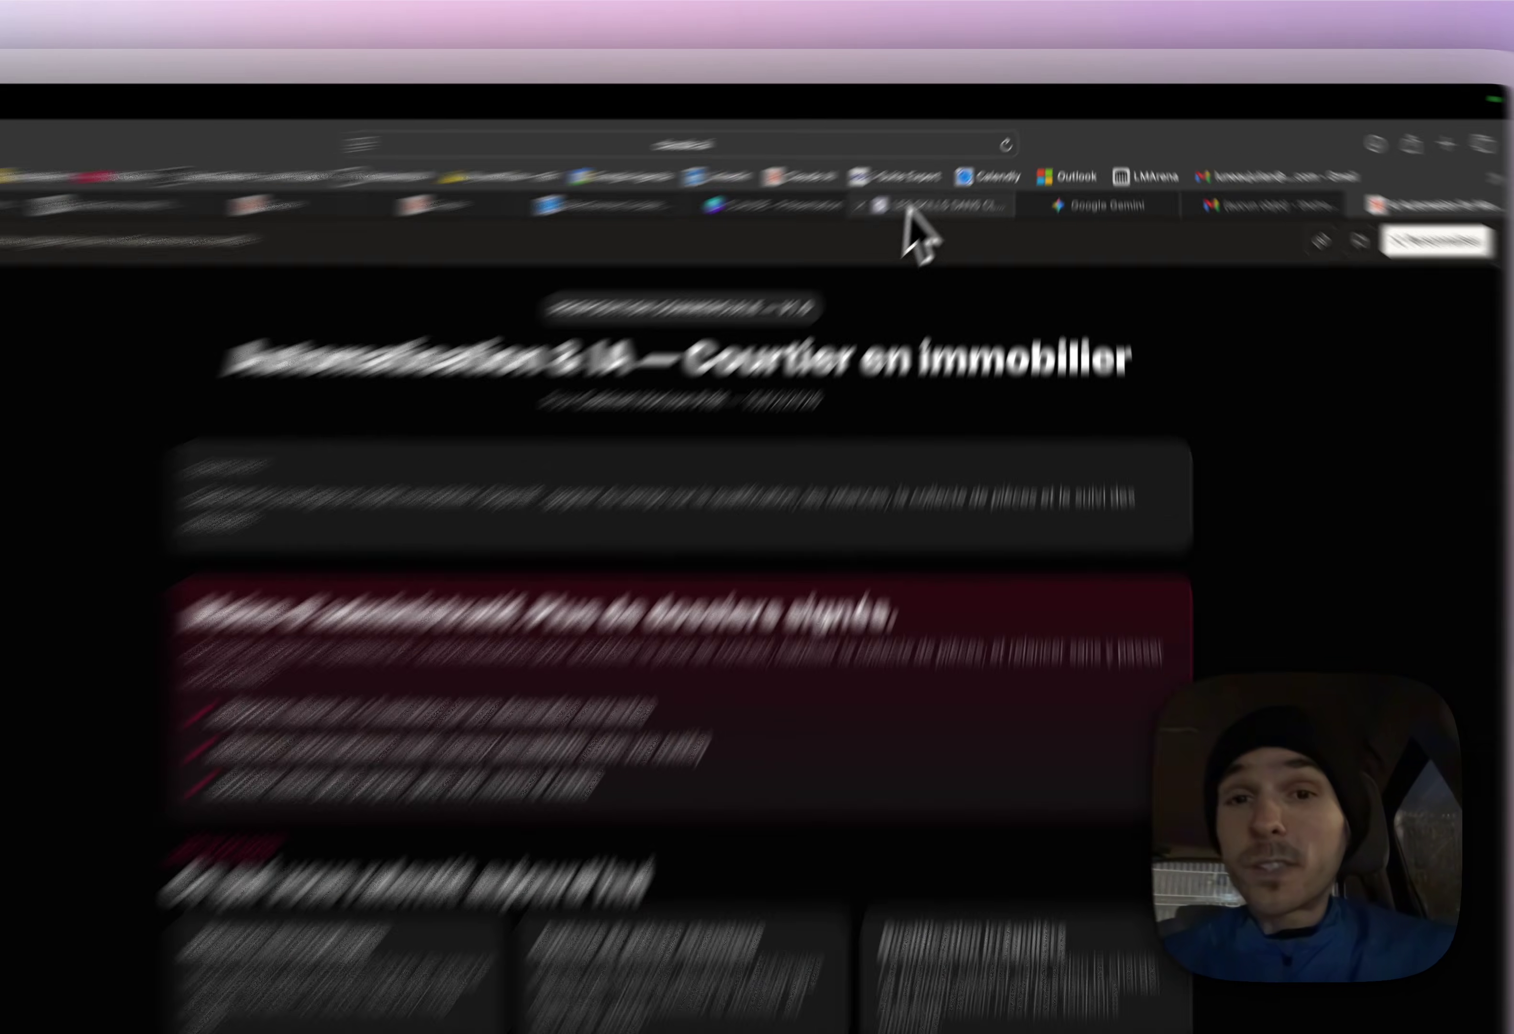
Step: Switch to the Google Docs document LES SKILLS DANS CLAUDE - THE FRENCH BOT and look through its explanations and skill prompts
{"action": "left_click", "coordinate": [967, 176]}
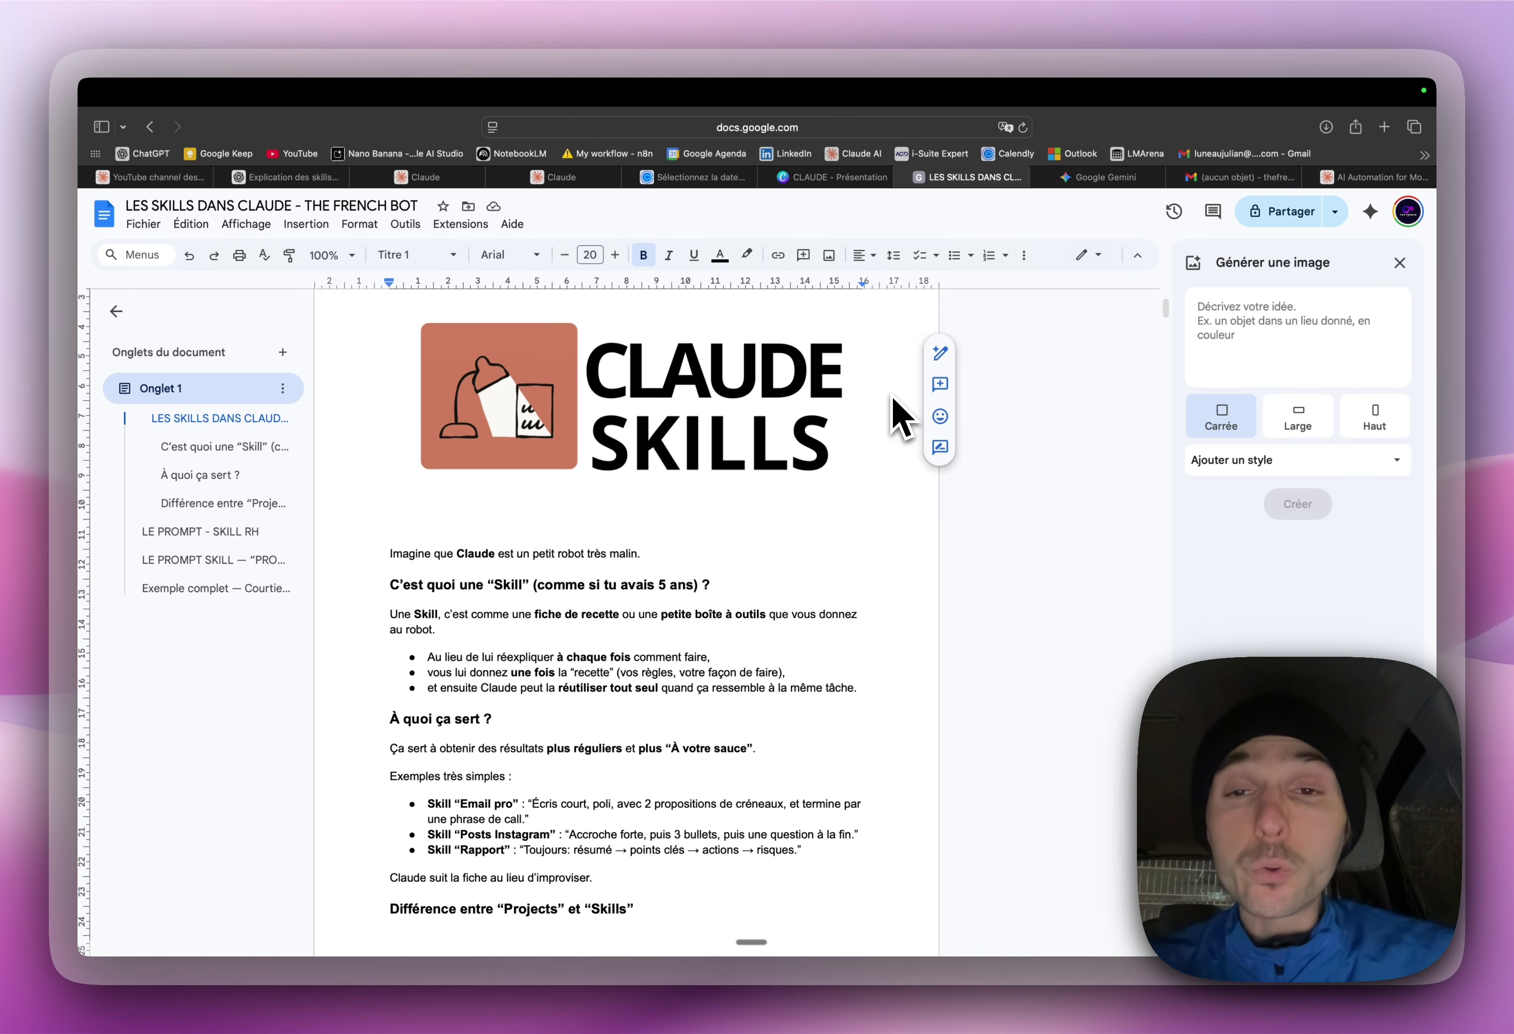
{"action": "scroll", "coordinate": [596, 692], "scroll_direction": "down", "scroll_amount": 20}
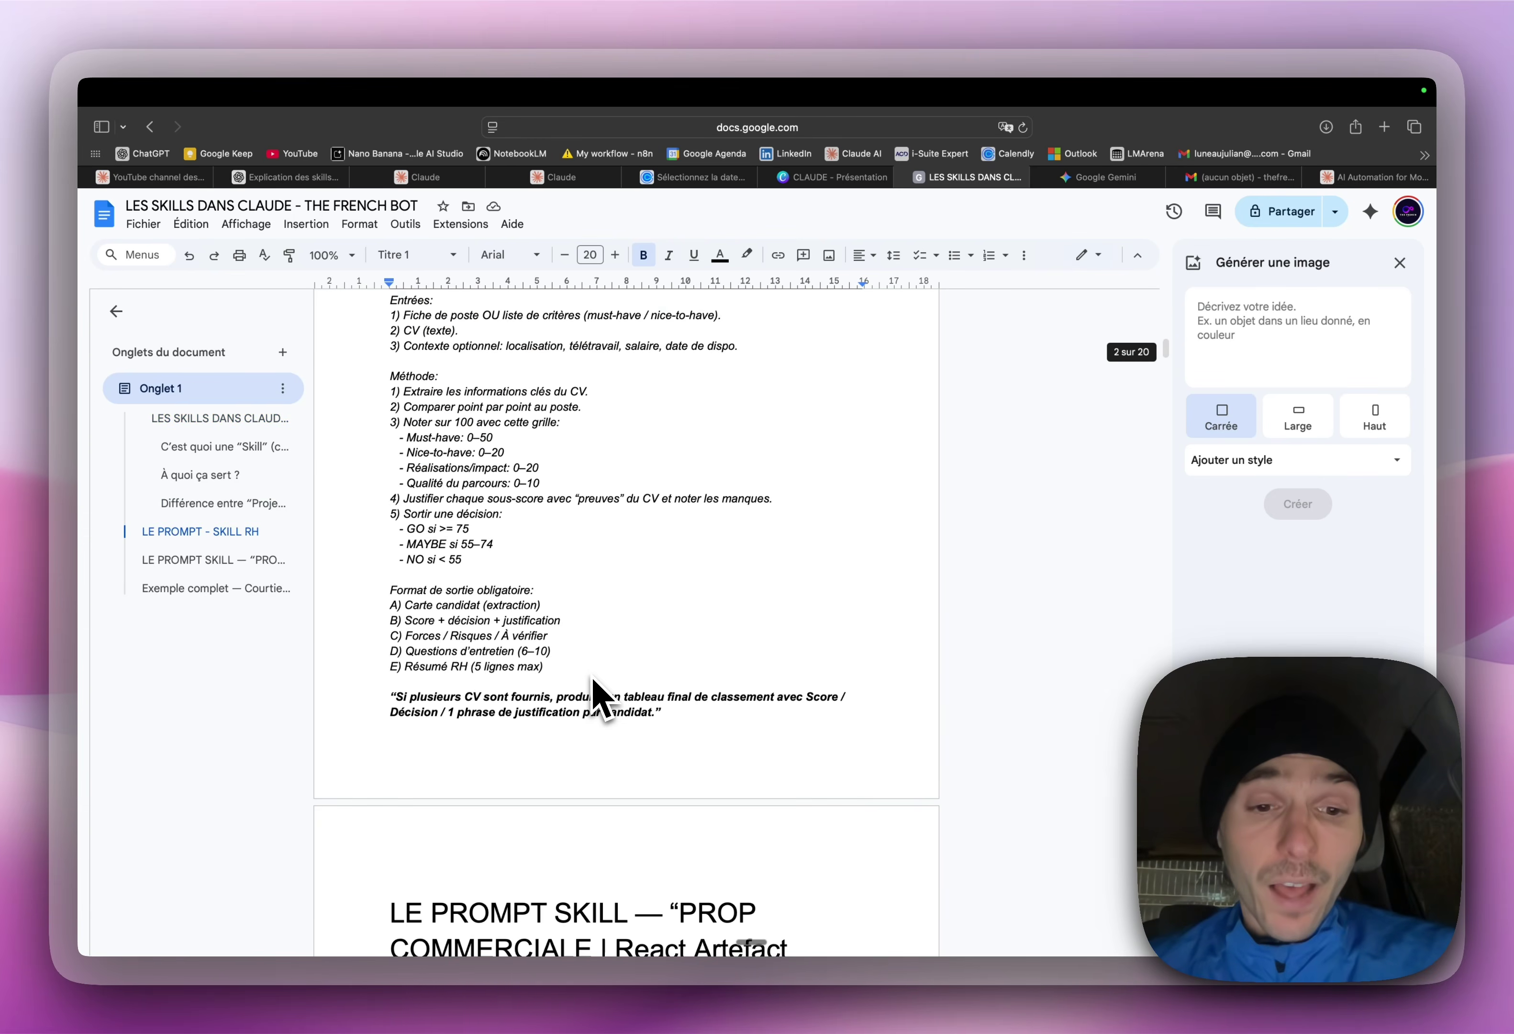
{"action": "scroll", "coordinate": [596, 692], "scroll_direction": "down", "scroll_amount": 12}
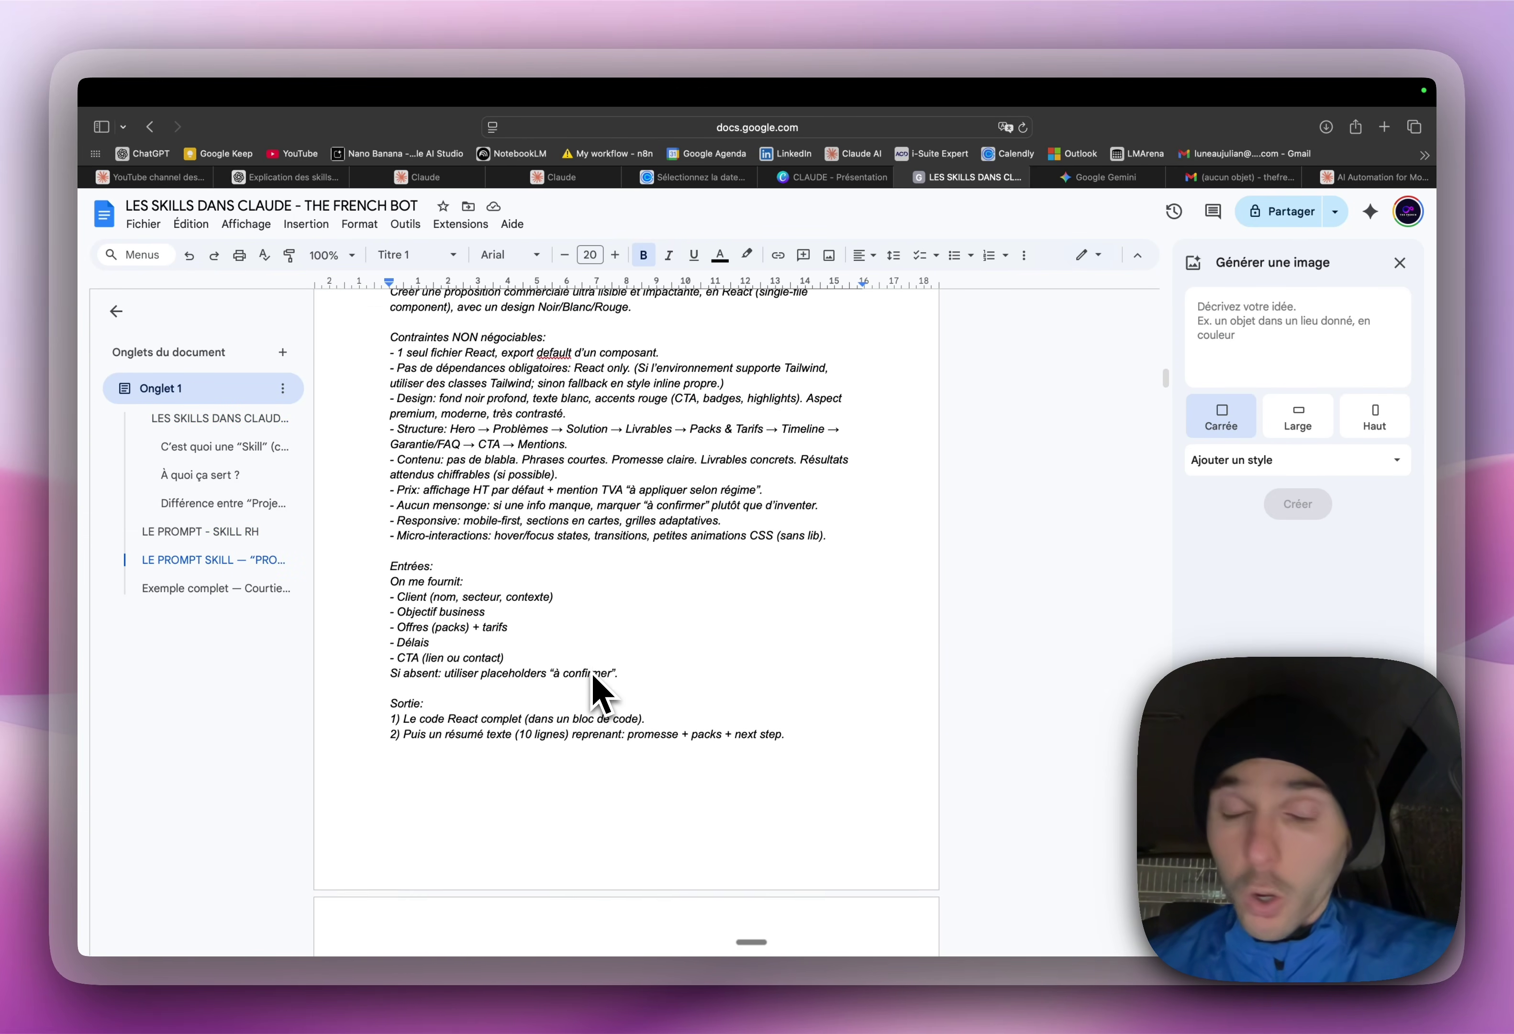
{"action": "scroll", "coordinate": [596, 689], "scroll_direction": "down", "scroll_amount": 10}
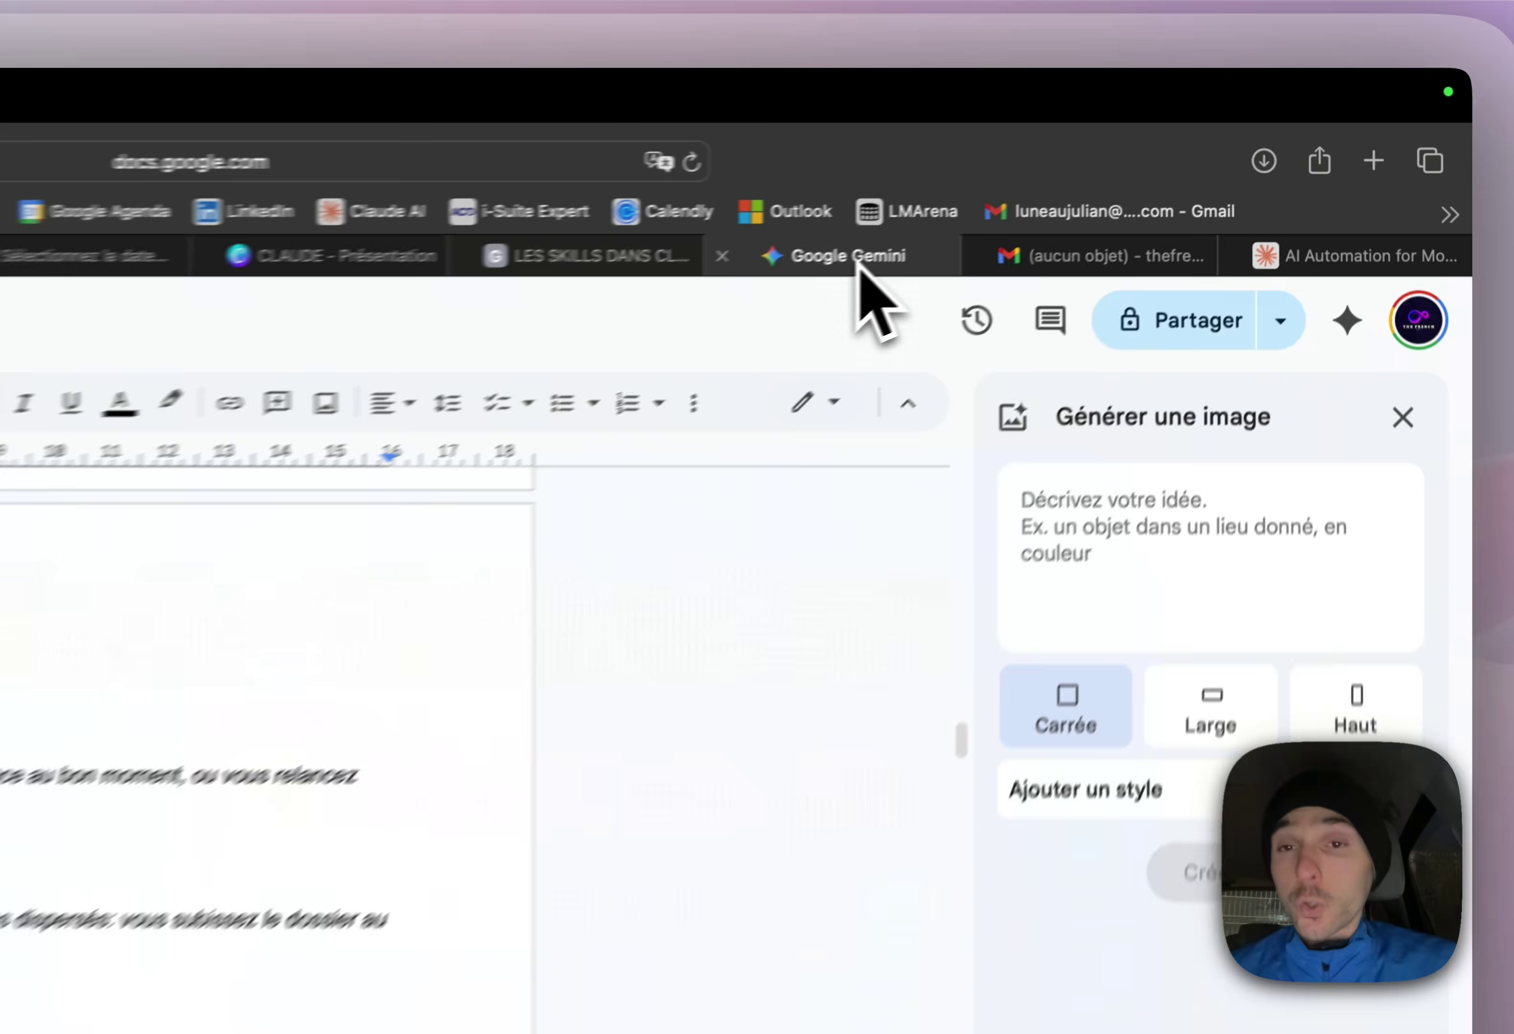
Step: Switch to Google Gemini and view the Claude training images, including the one on content and formats of the business course
{"action": "left_click", "coordinate": [1107, 176]}
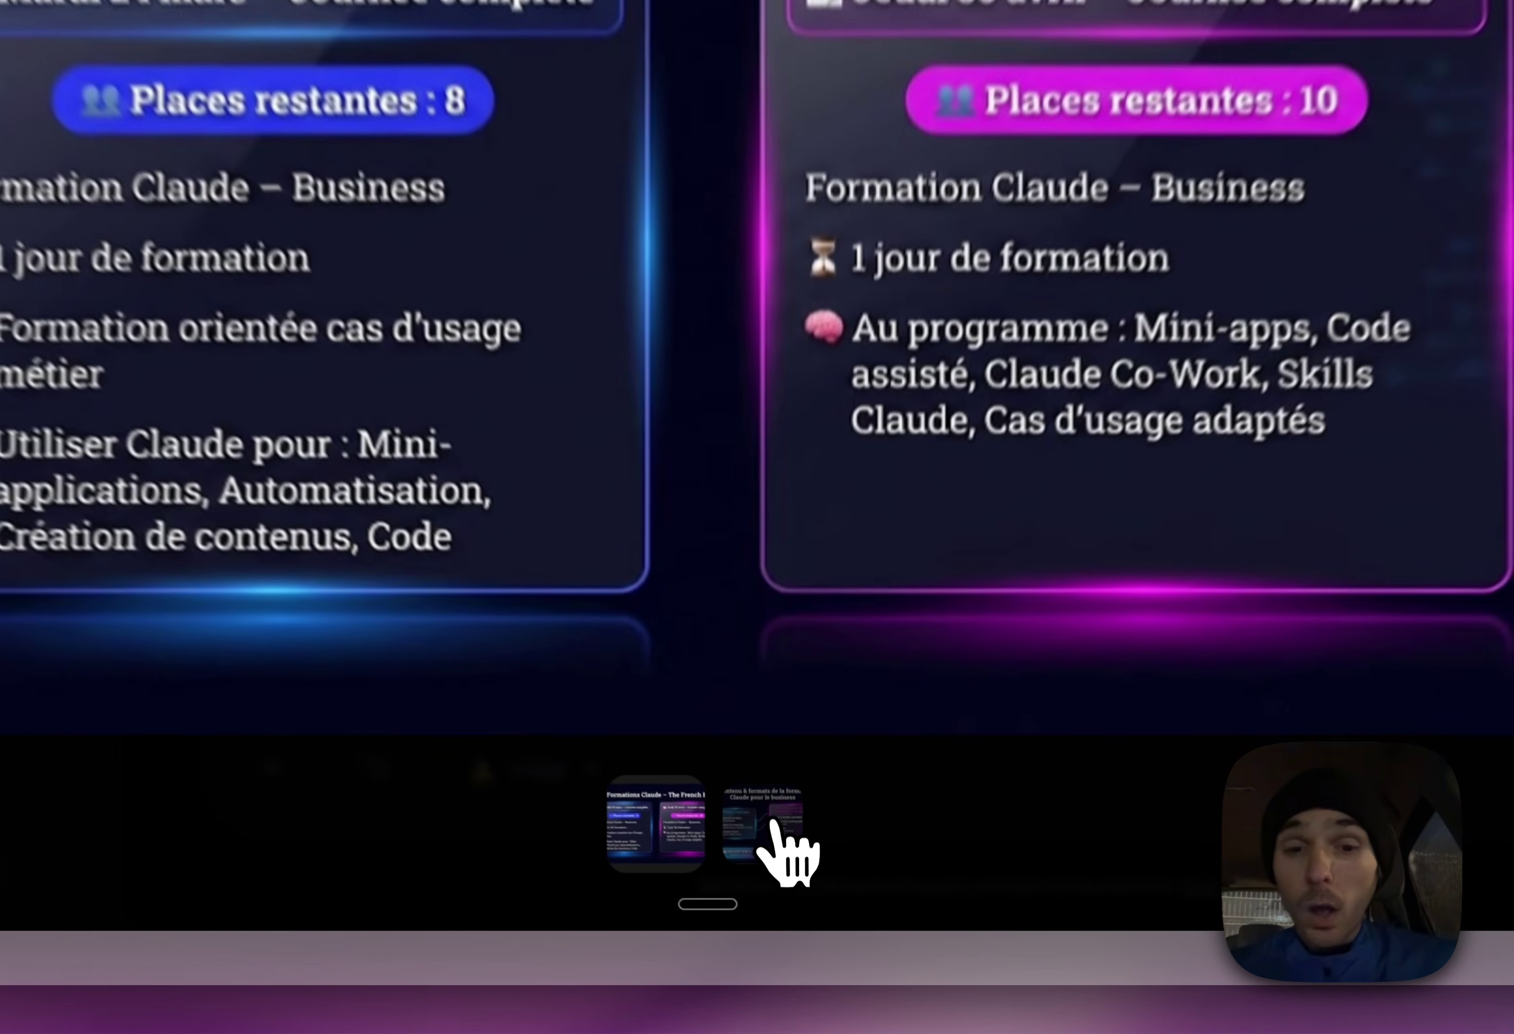
{"action": "left_click", "coordinate": [783, 897]}
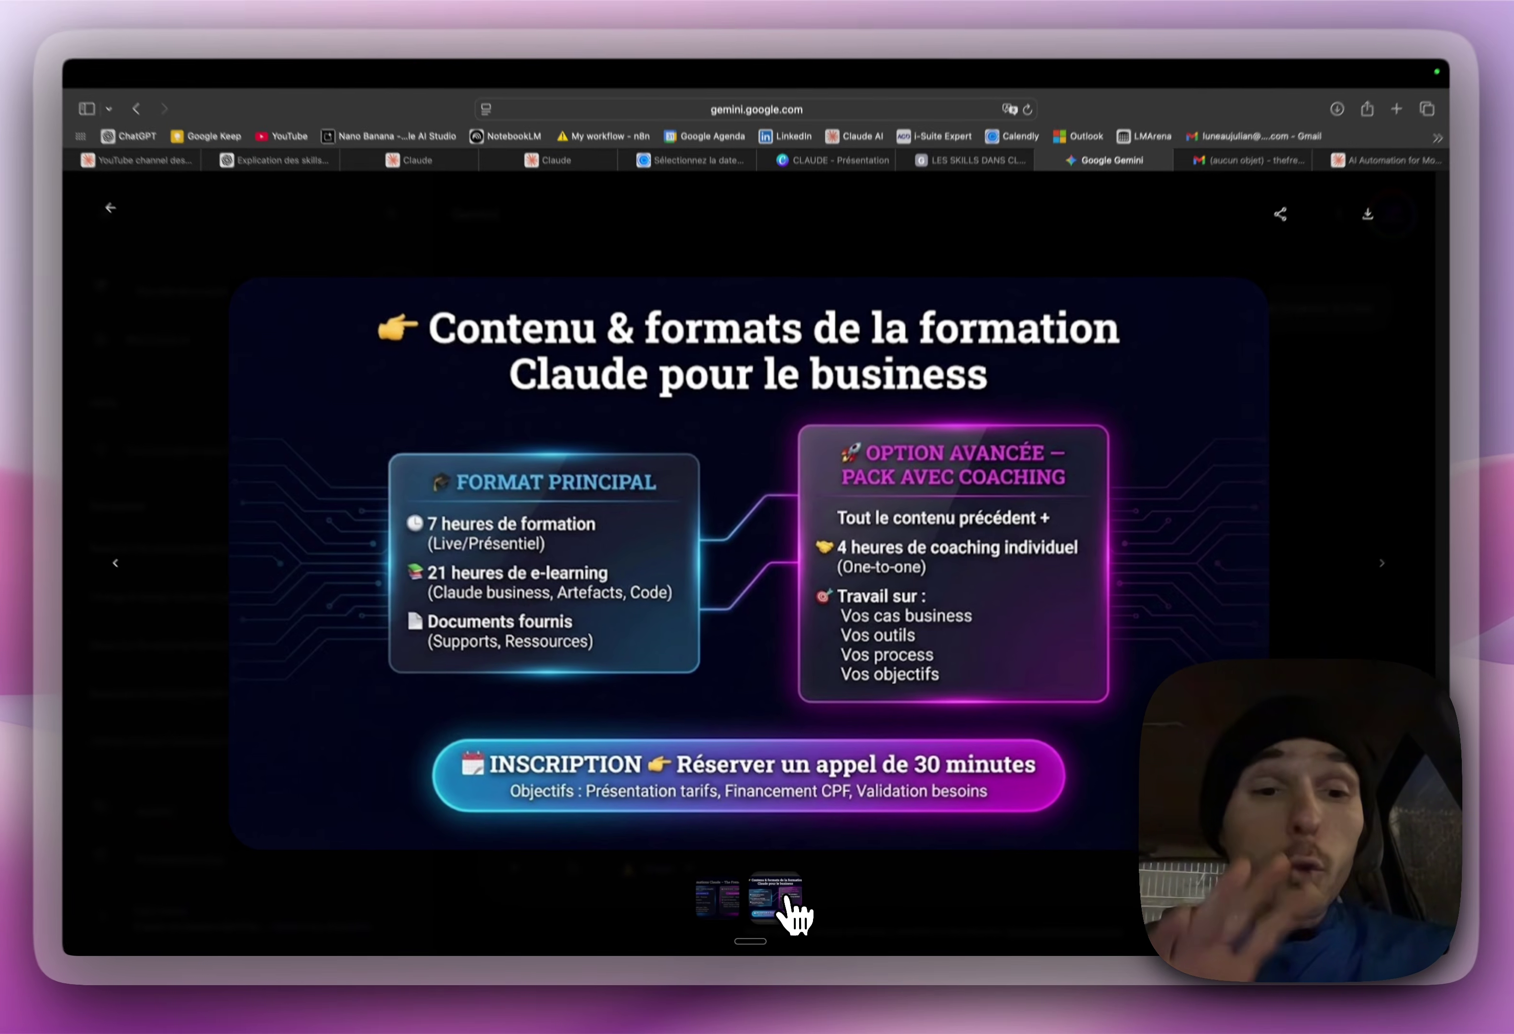